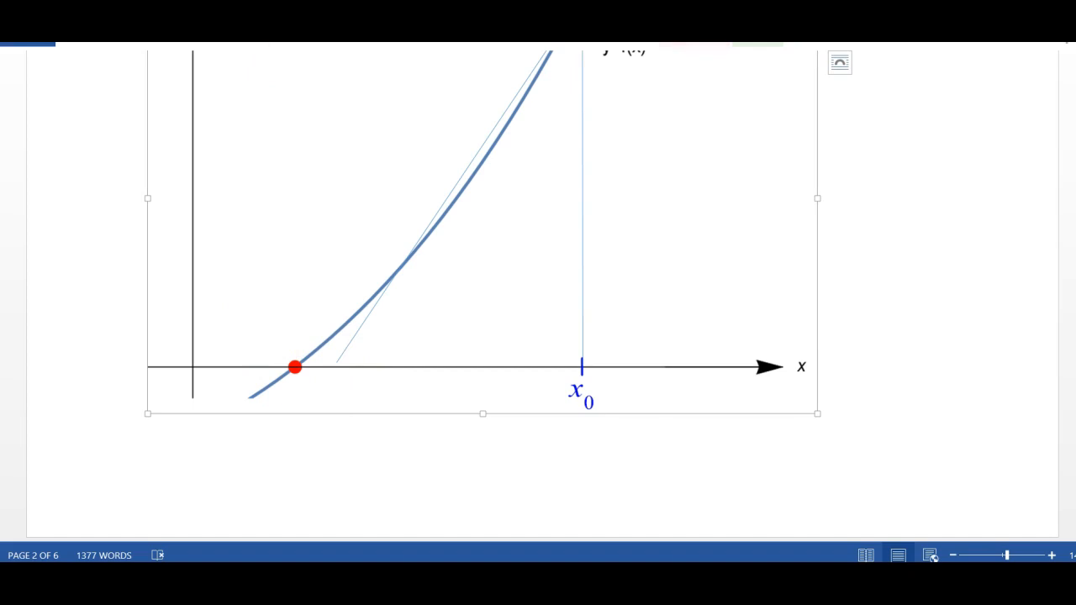
# Mark the tangent line's x-axis intercept with a blue ink dot and write an X label below it
pyautogui.click(278, 59)
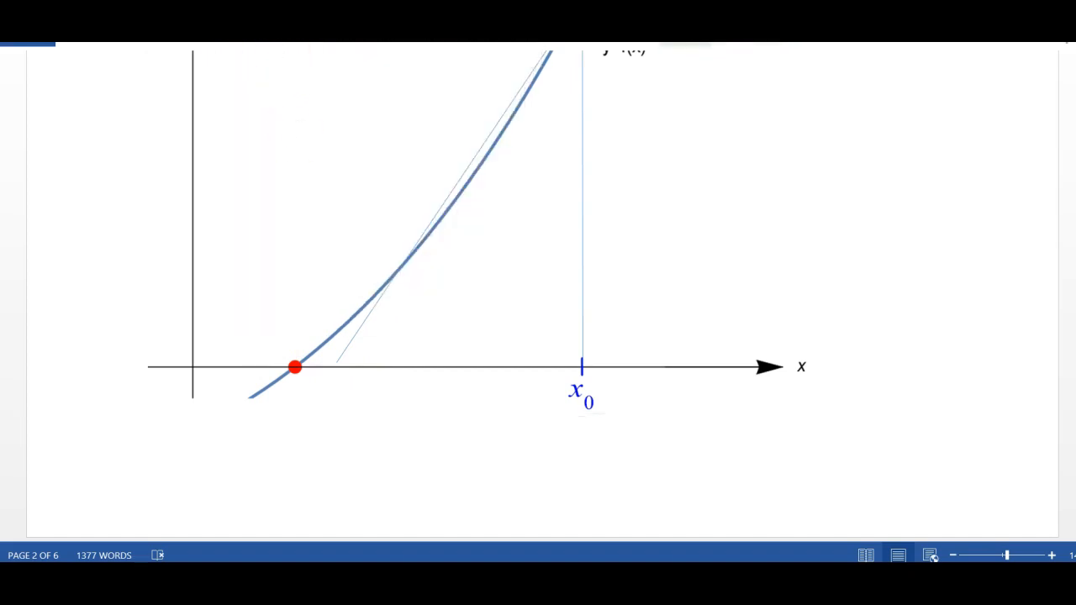
pyautogui.click(536, 29)
pyautogui.click(321, 67)
pyautogui.moveTo(339, 365); pyautogui.dragTo(335, 371)
pyautogui.moveTo(329, 408)
pyautogui.mouseDown()
pyautogui.moveTo(312, 433)
pyautogui.moveTo(333, 434)
pyautogui.mouseUp()
pyautogui.moveTo(344, 432); pyautogui.dragTo(342, 450)
pyautogui.press('Escape')
pyautogui.scroll(5, 80, 168)
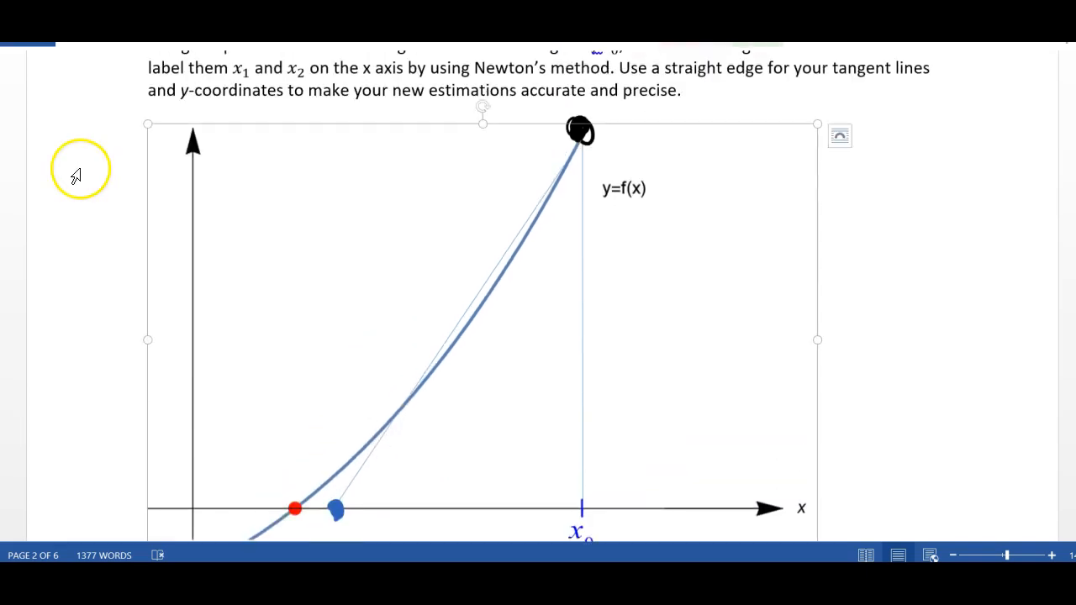
# Move the tangent line's lower endpoint farther from the root along the x-axis, making the line tangent to the curve above x₀
pyautogui.click(457, 324)
pyautogui.scroll(1, 457, 325)
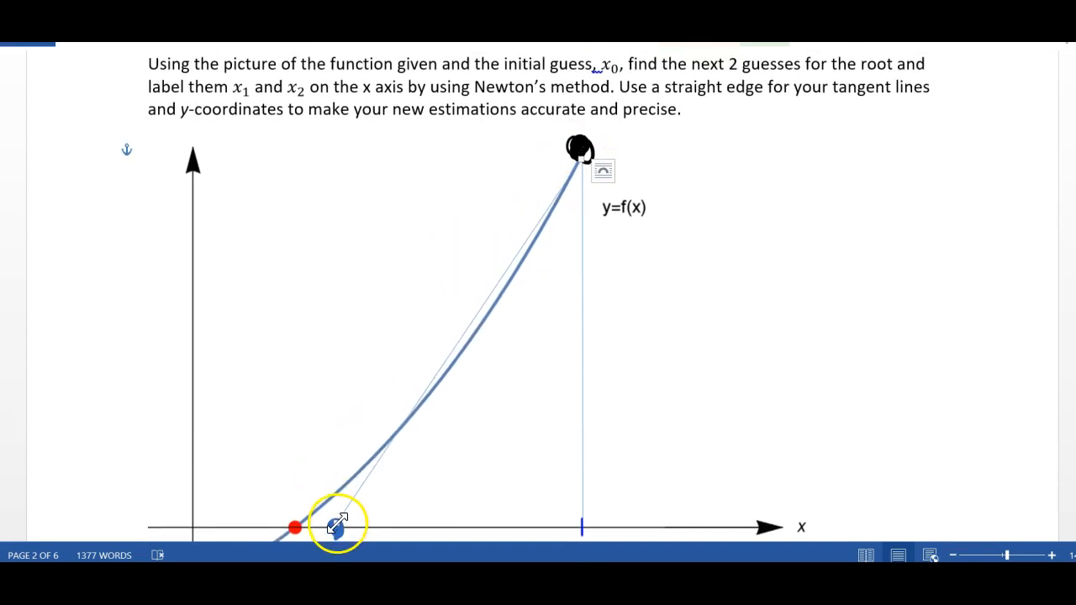
pyautogui.moveTo(338, 521); pyautogui.dragTo(369, 463)
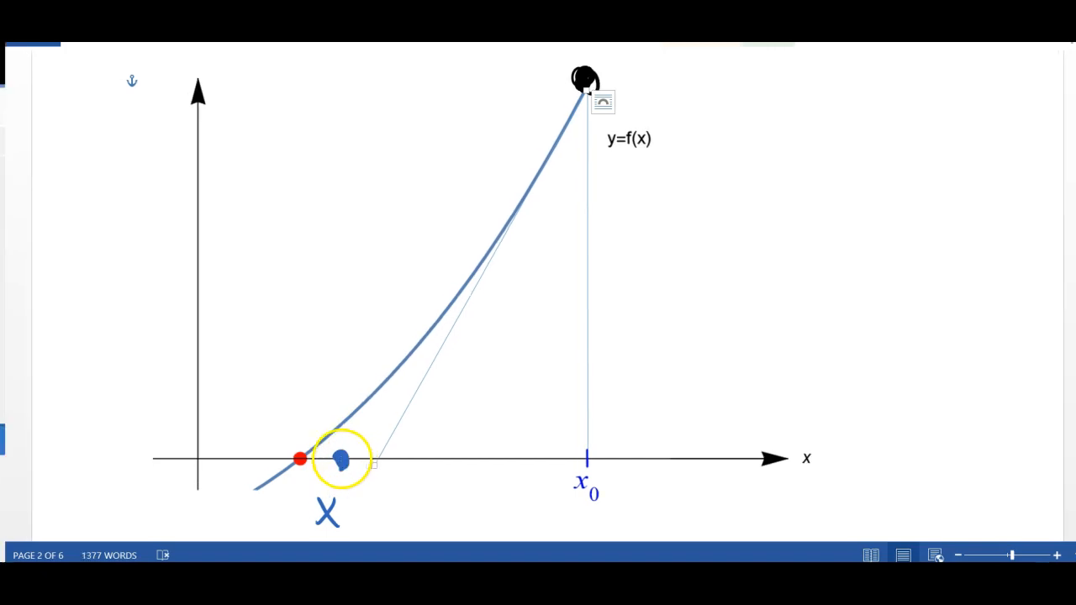
# Erase the misplaced blue dot and X, and draw a blue dot labelled x₁ where the adjusted tangent line meets the x-axis
pyautogui.click(336, 458)
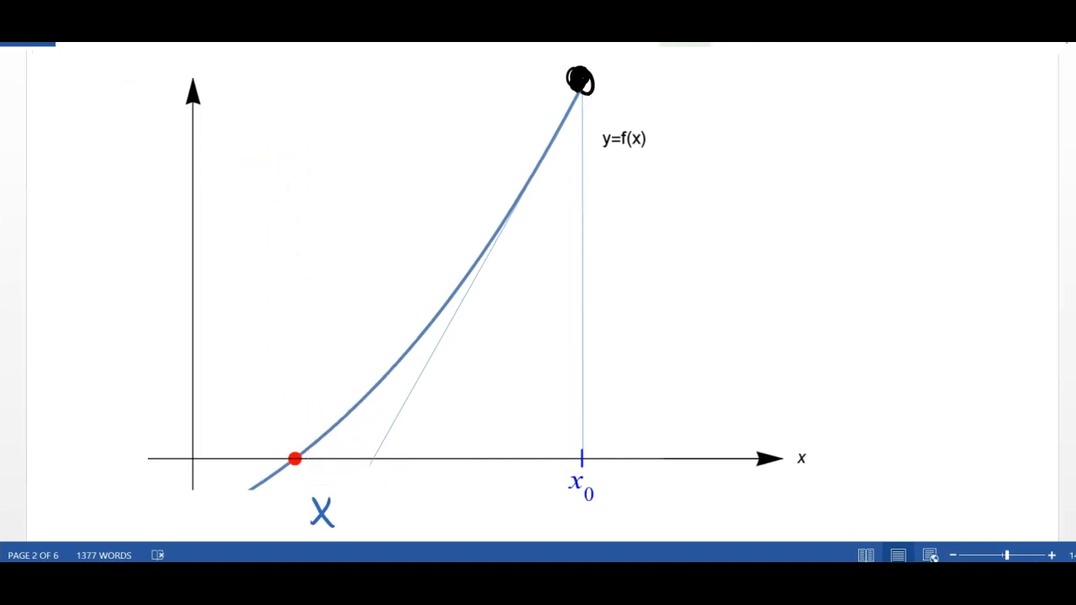
pyautogui.click(223, 15)
pyautogui.click(332, 44)
pyautogui.moveTo(374, 452)
pyautogui.mouseDown()
pyautogui.moveTo(377, 471)
pyautogui.moveTo(375, 452)
pyautogui.mouseUp()
pyautogui.moveTo(373, 490)
pyautogui.mouseDown()
pyautogui.moveTo(363, 510)
pyautogui.moveTo(383, 518)
pyautogui.moveTo(328, 504)
pyautogui.moveTo(322, 525)
pyautogui.mouseUp()
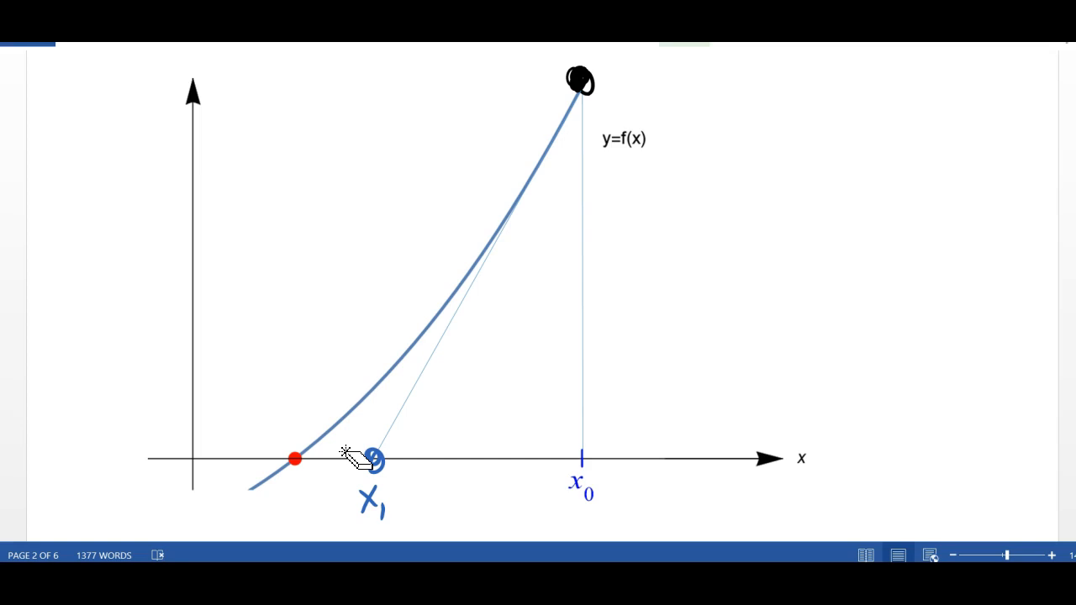
# Draw a dashed blue vertical ink line from x₁ up to the curve and mark the point where it meets the curve
pyautogui.click(225, 8)
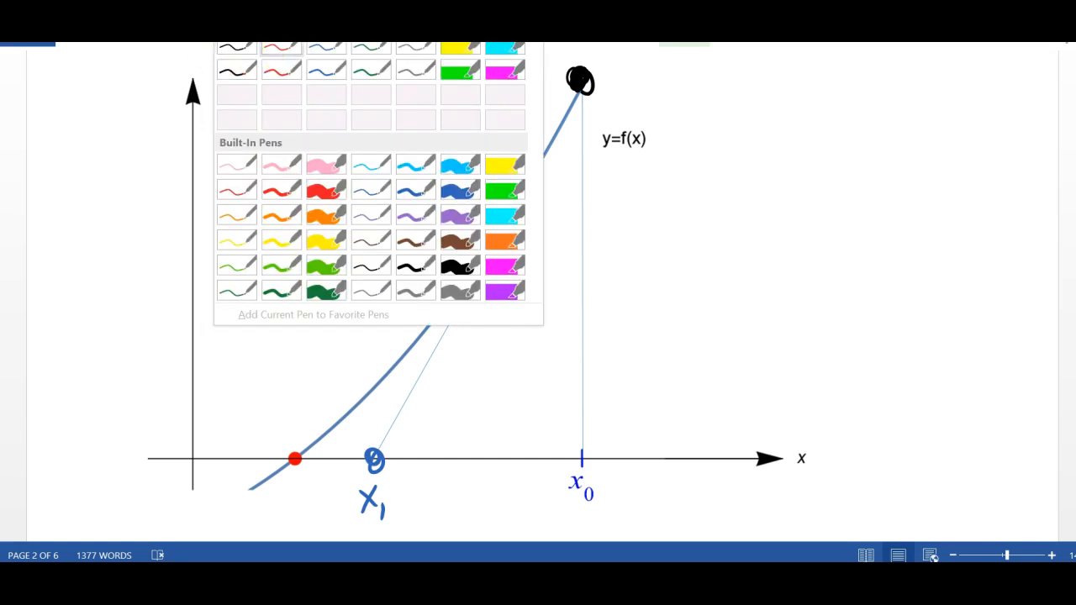
pyautogui.click(324, 31)
pyautogui.moveTo(374, 423); pyautogui.dragTo(373, 439)
pyautogui.moveTo(375, 400)
pyautogui.mouseDown()
pyautogui.moveTo(375, 410)
pyautogui.moveTo(375, 386)
pyautogui.mouseUp()
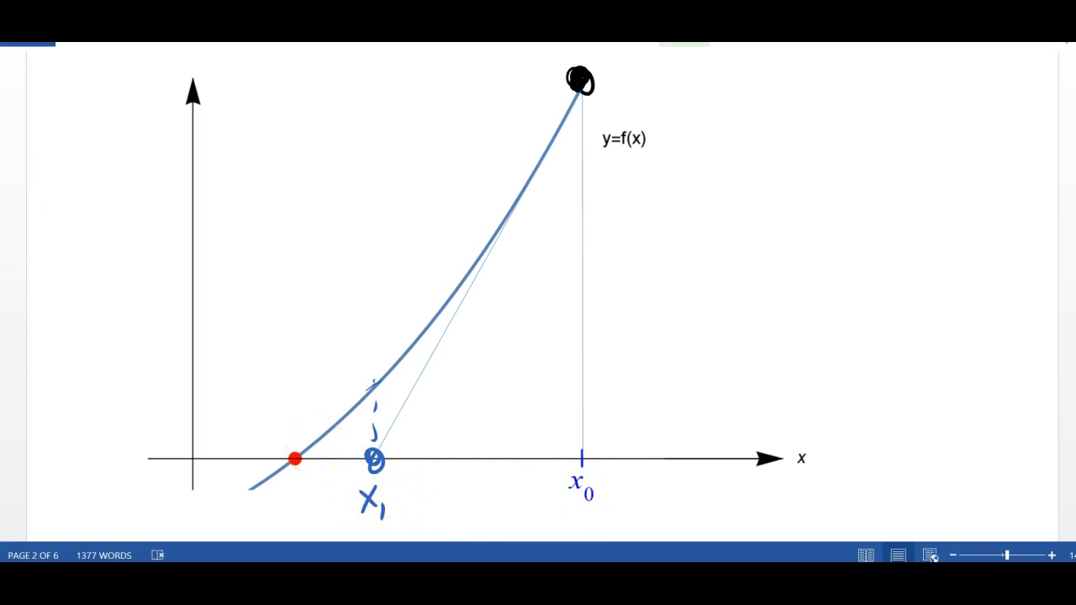
# Review the marked graph and its instructions, and continue to the Part 3: Using Newton's Method section
pyautogui.click(582, 88)
pyautogui.scroll(3, 538, 296)
pyautogui.scroll(-3, 538, 296)
pyautogui.scroll(3, 538, 296)
pyautogui.scroll(-1, 538, 296)
pyautogui.scroll(-3, 538, 296)
pyautogui.scroll(3, 538, 296)
pyautogui.scroll(-3, 538, 296)
pyautogui.scroll(-7, 538, 296)
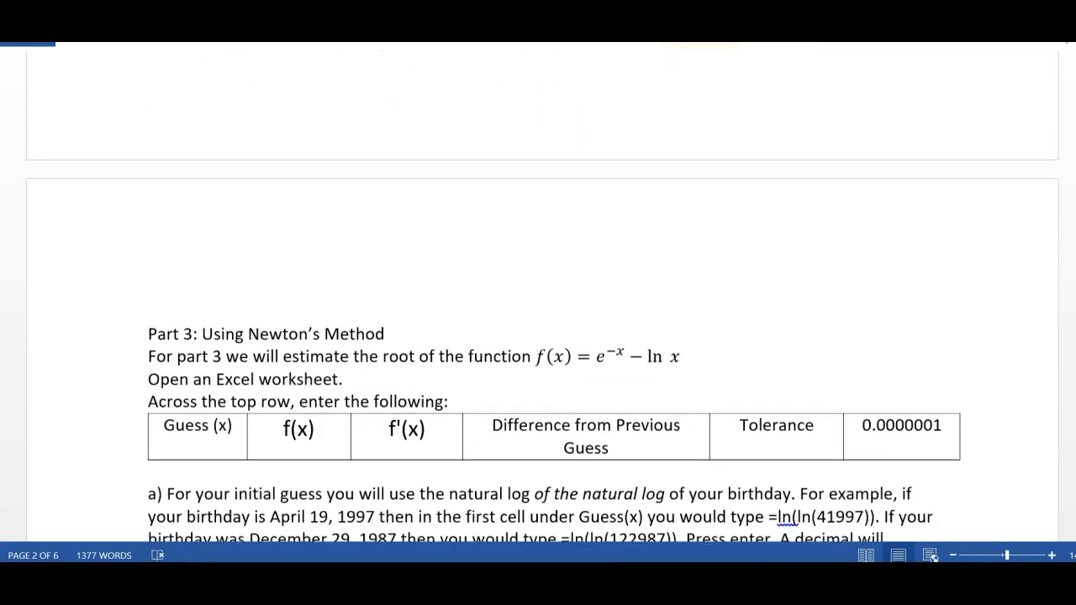
pyautogui.scroll(-1, 538, 296)
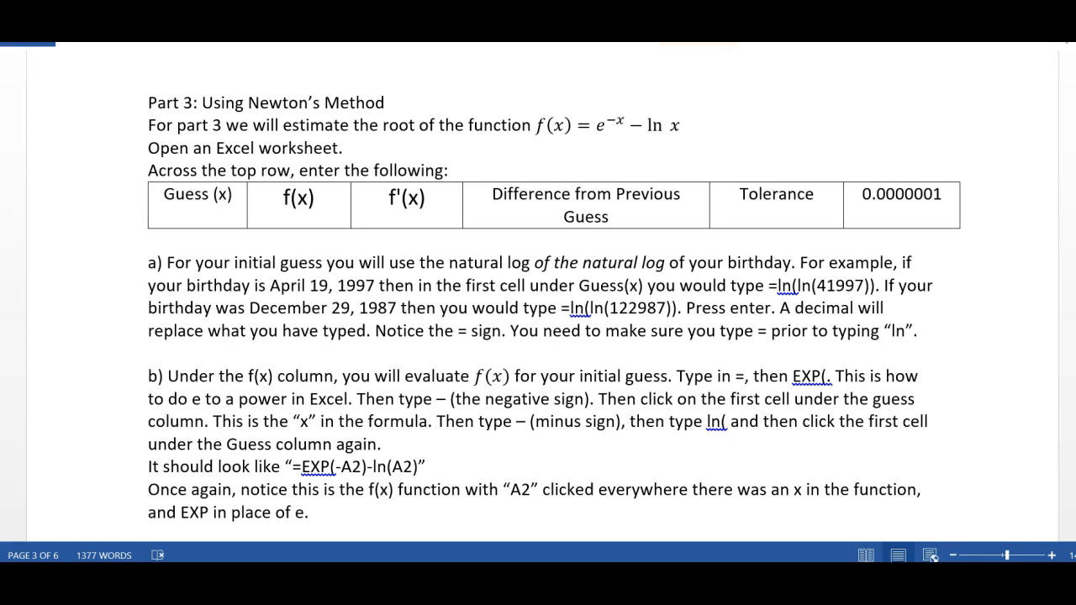
# Copy the Part 3 table's header row into row 1 of the blank Excel workbook, starting at A1, matching the destination formatting
pyautogui.moveTo(160, 195); pyautogui.dragTo(912, 202)
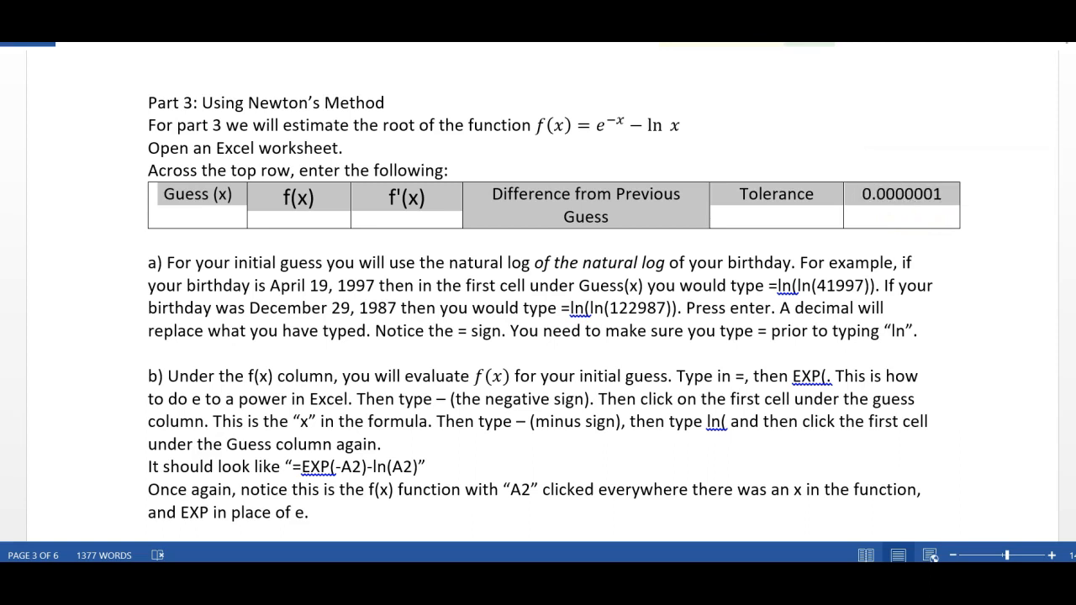
pyautogui.click(588, 549)
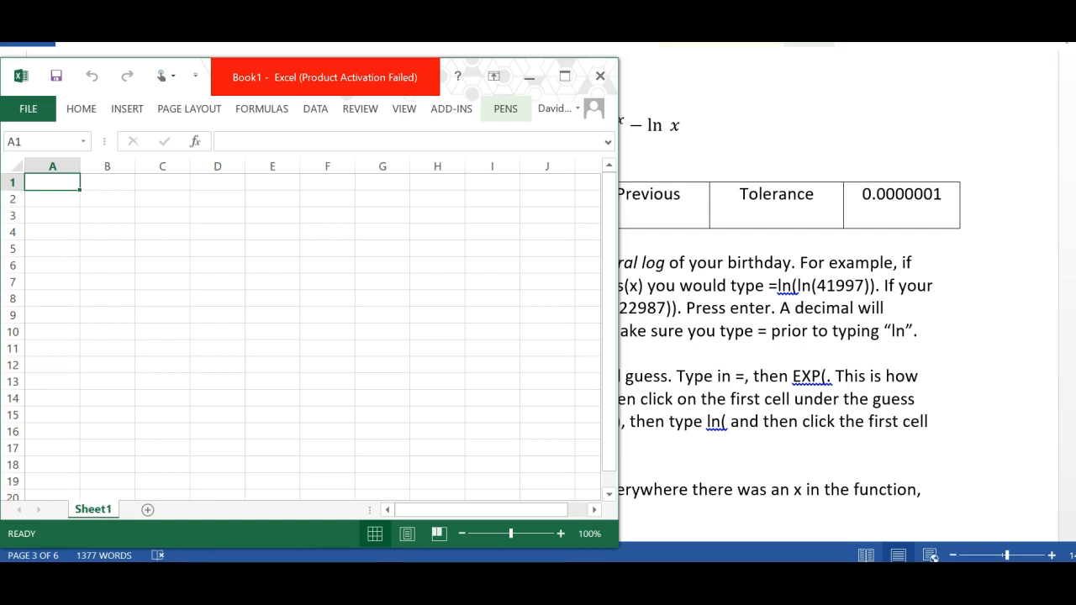
pyautogui.write("Guess (x)\tf(x)\tf'(x)\tfrom Prev\tTolerance\t1E-07")
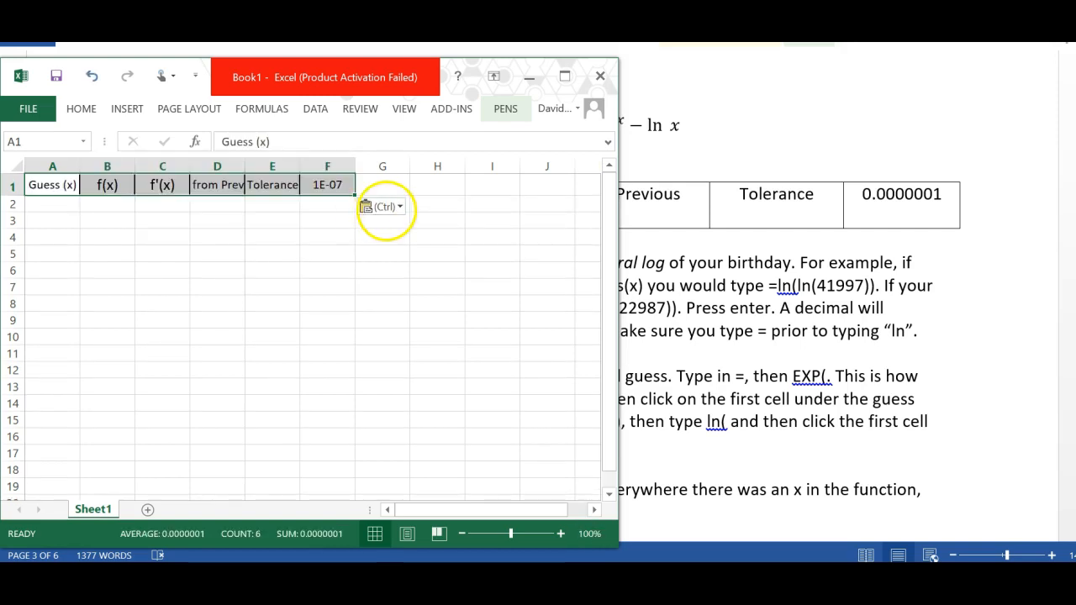
pyautogui.click(382, 207)
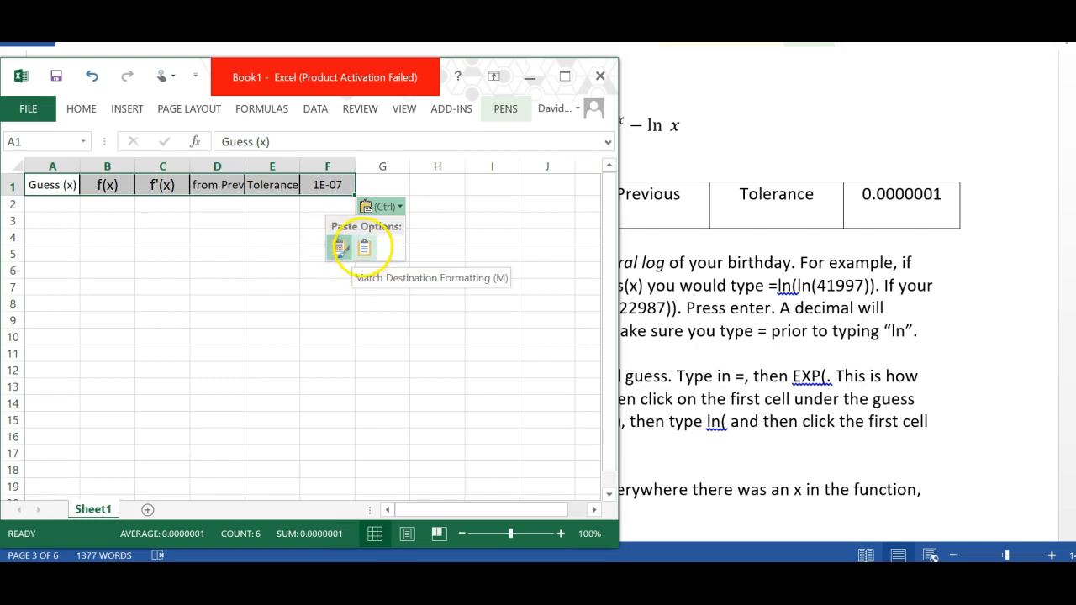
pyautogui.click(363, 247)
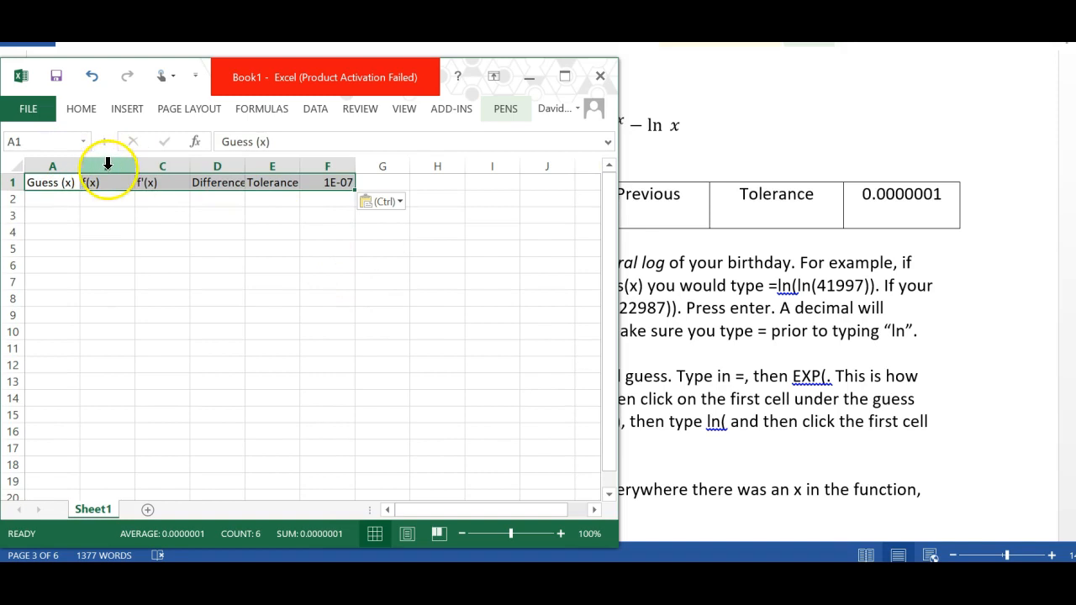
# Fit the widths of the Difference from Previous Guess and Tolerance columns to their headings and widen the Guess (x) column
pyautogui.doubleClick(242, 165)
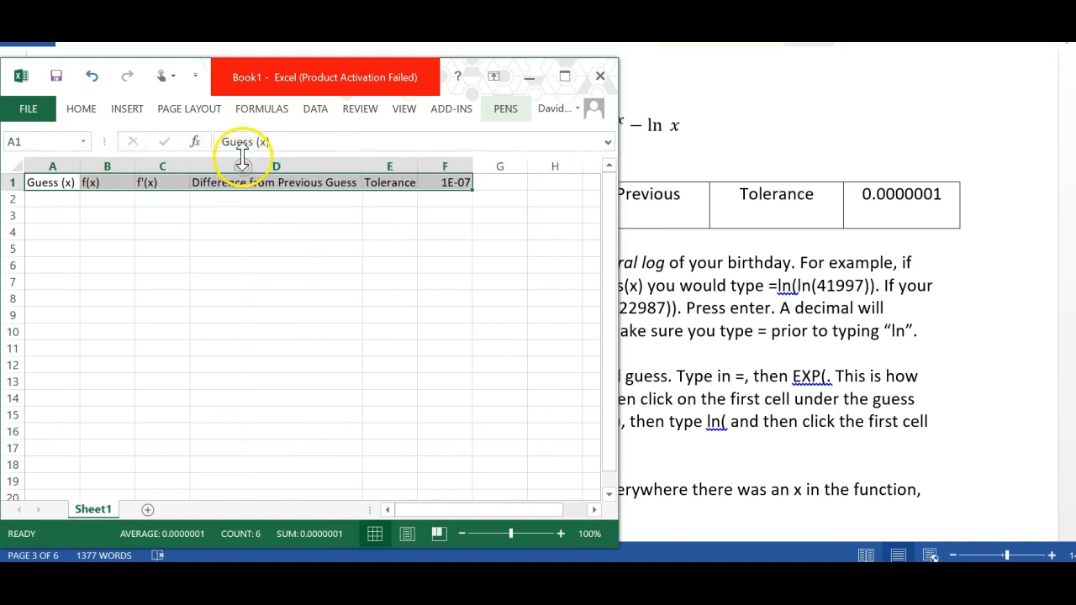
pyautogui.doubleClick(415, 166)
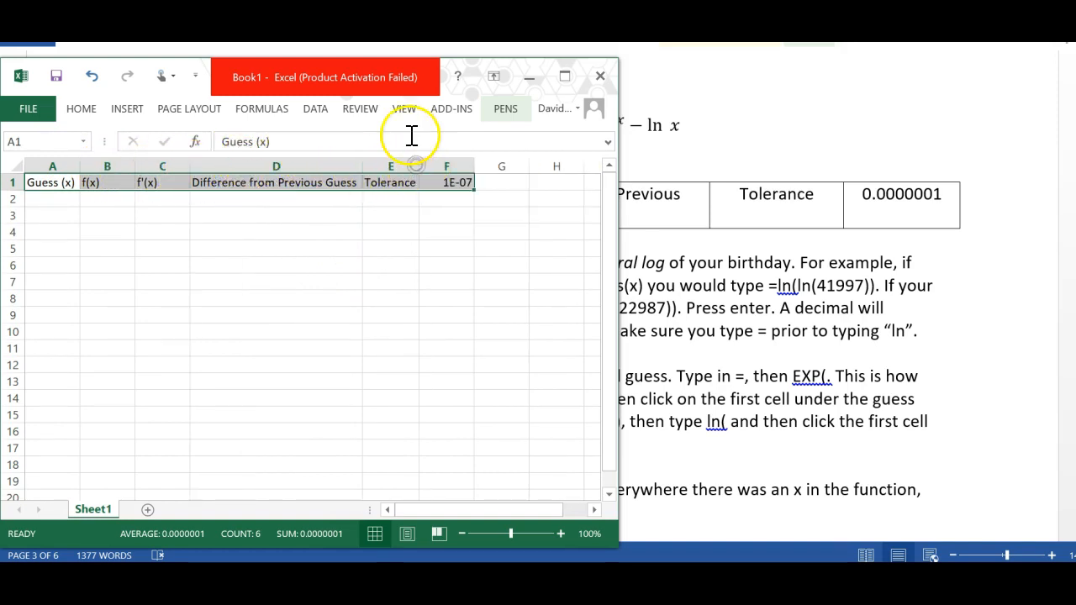
pyautogui.doubleClick(81, 166)
pyautogui.moveTo(79, 166); pyautogui.dragTo(107, 167)
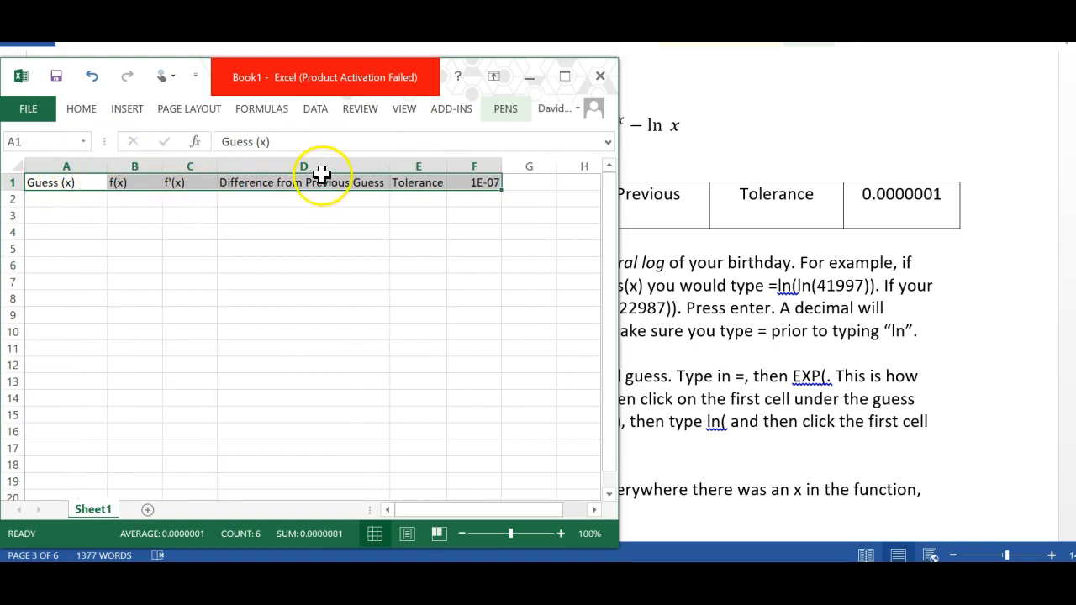
pyautogui.click(472, 216)
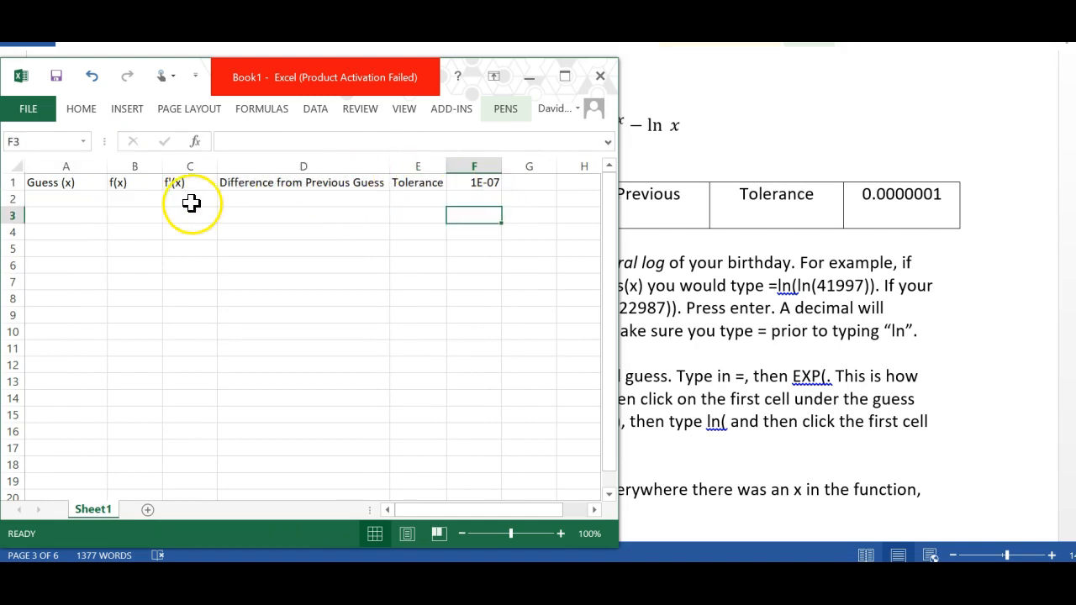
# Check the initial-guess instructions in Word, and enter the natural log of the natural log of the first example birthday in Excel cell A2
pyautogui.click(51, 197)
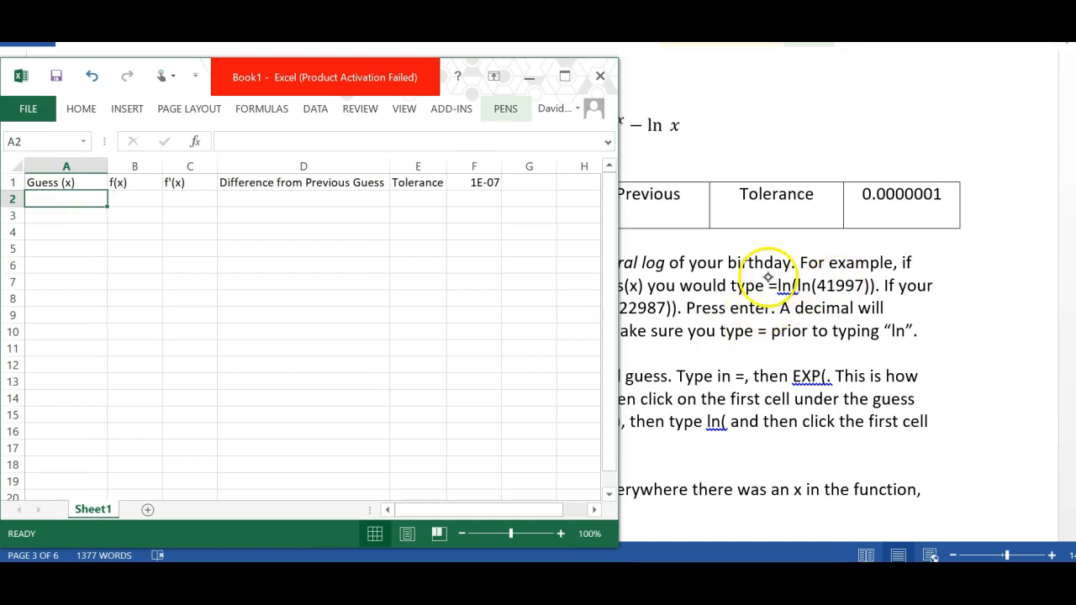
pyautogui.click(755, 308)
pyautogui.moveTo(578, 286); pyautogui.dragTo(879, 330)
pyautogui.click(339, 357)
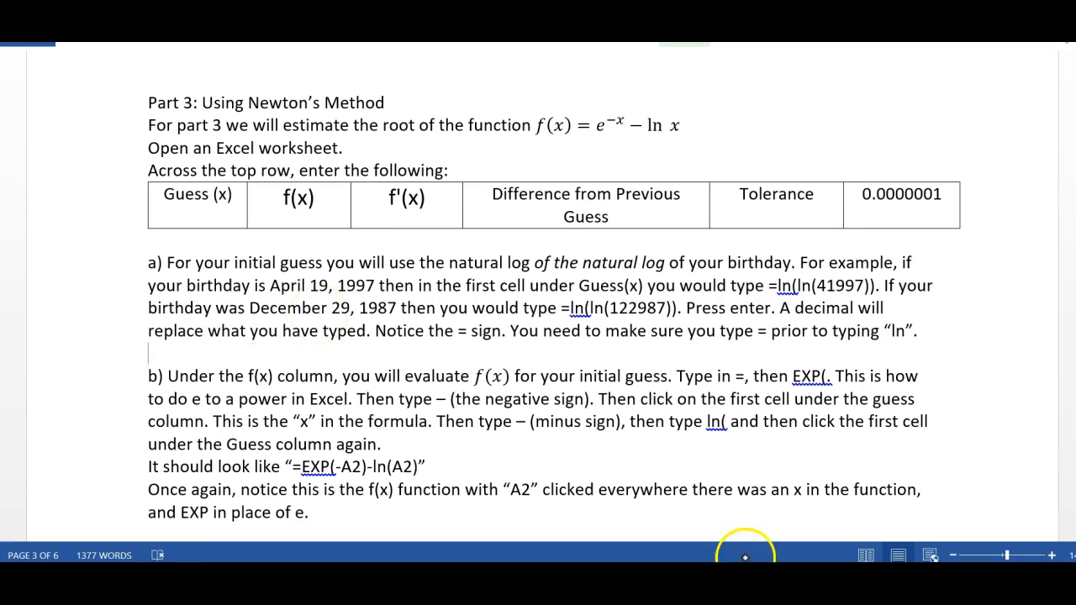
pyautogui.click(523, 588)
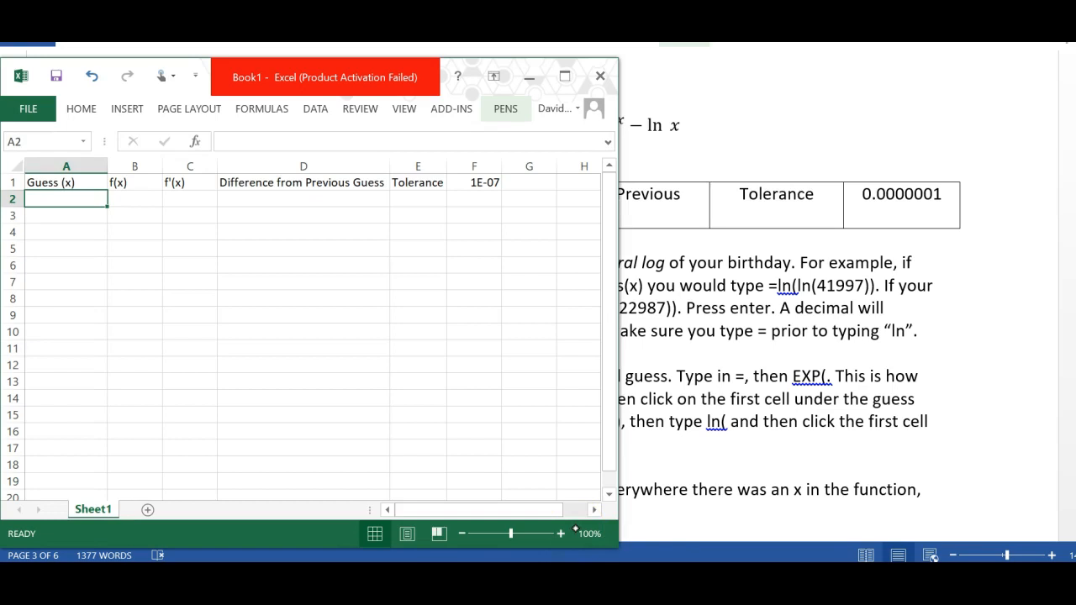
pyautogui.write('=ln')
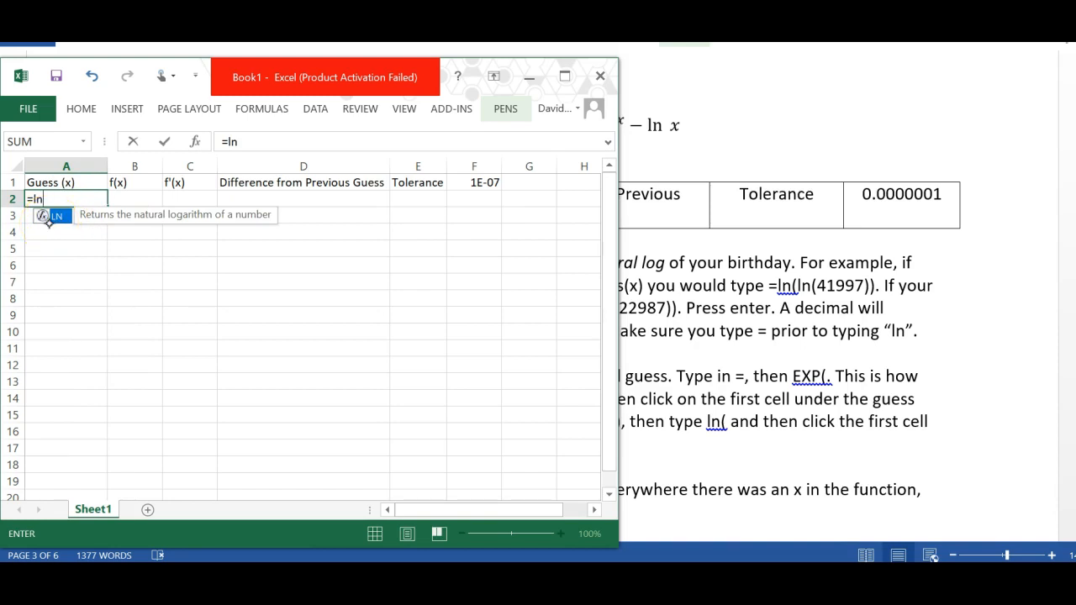
pyautogui.write('(')
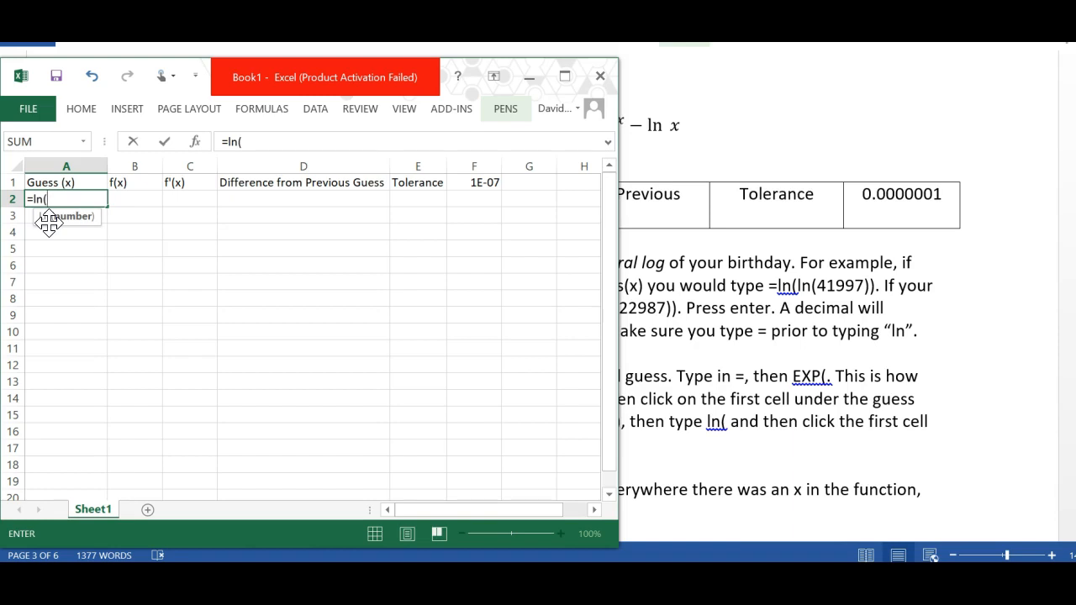
pyautogui.write('ln')
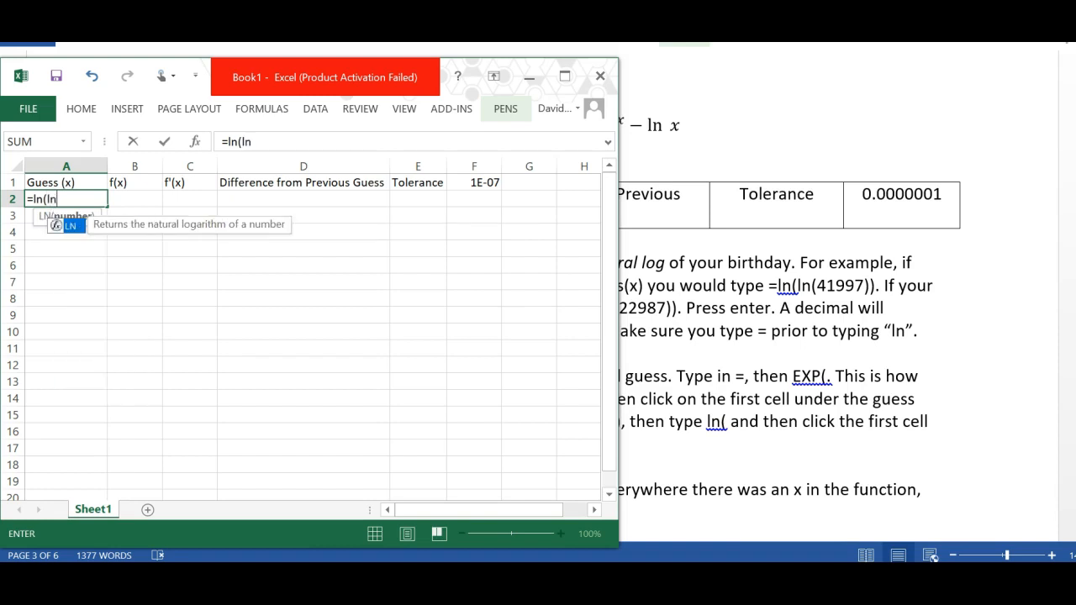
pyautogui.write('(')
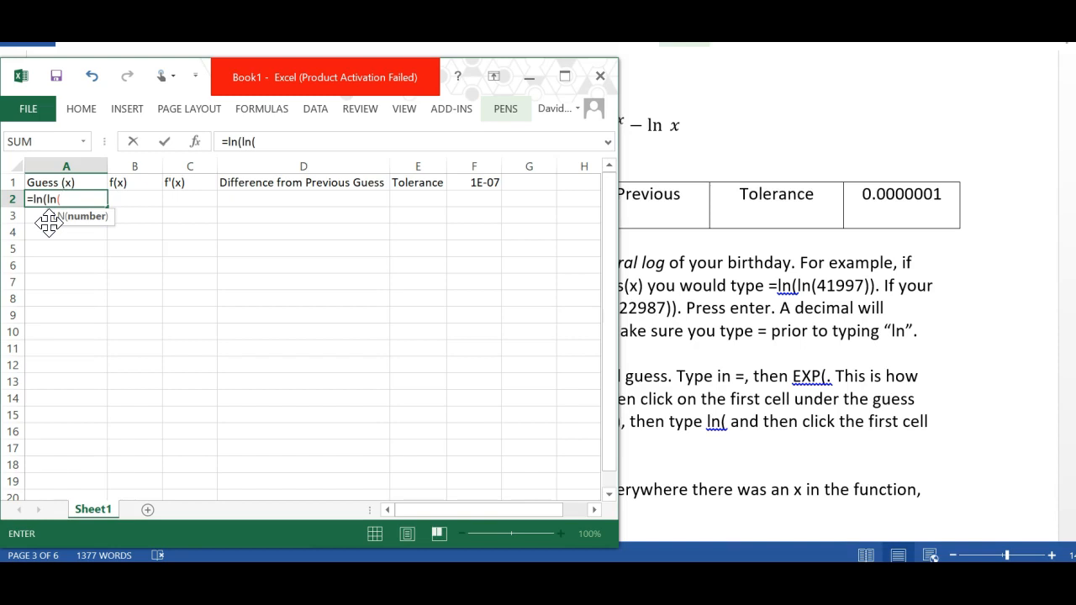
pyautogui.write('41997))')
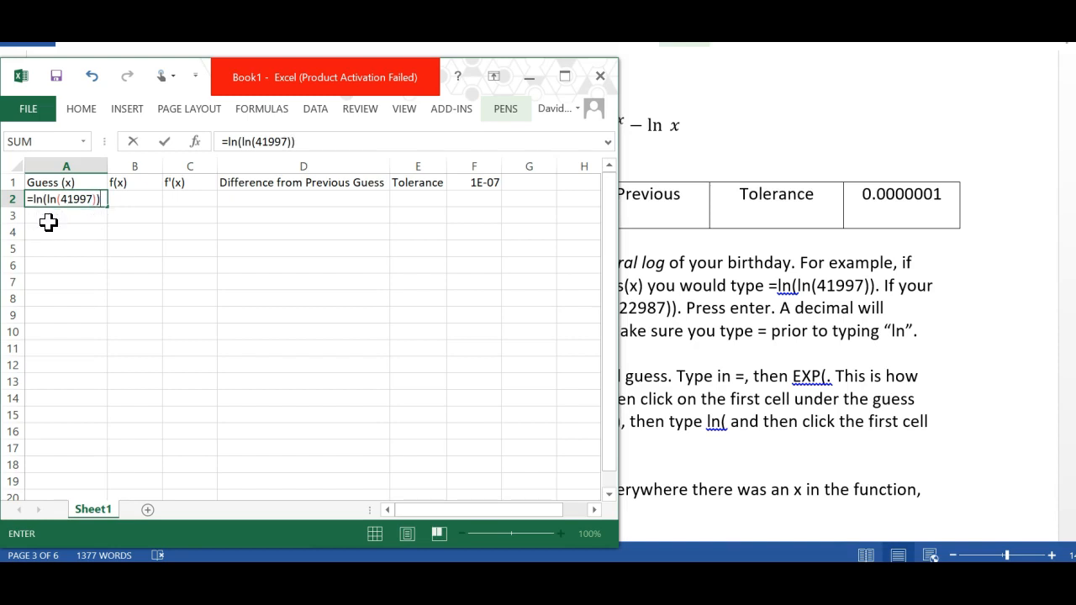
pyautogui.press('Return')
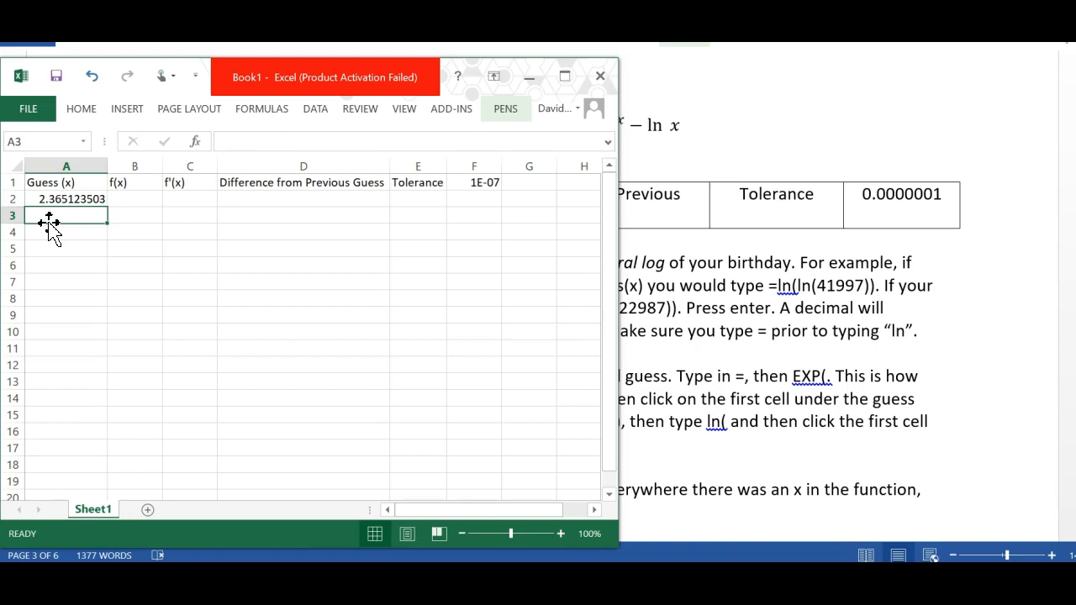
# Try a different birthday number inside the double natural log formula in A2, and undo the change
pyautogui.press('Up')
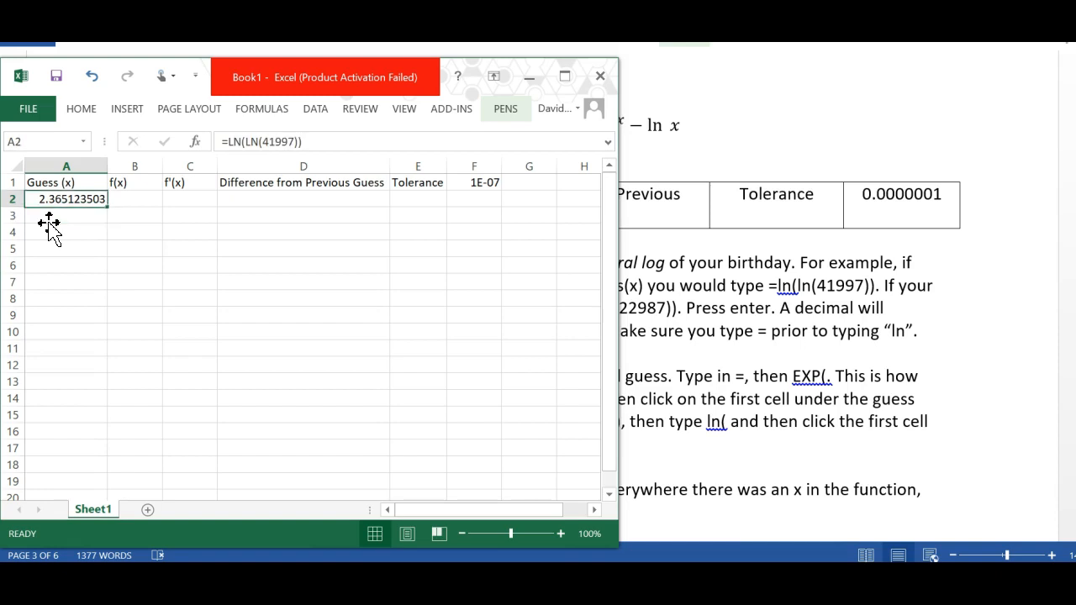
pyautogui.click(267, 141)
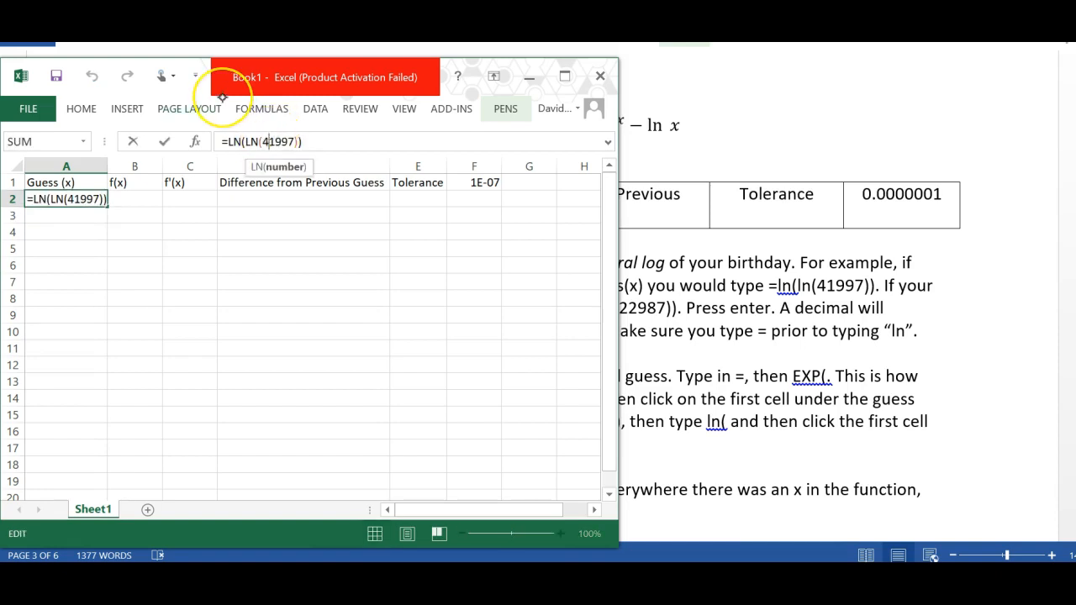
pyautogui.press('BackSpace')
pyautogui.write('10')
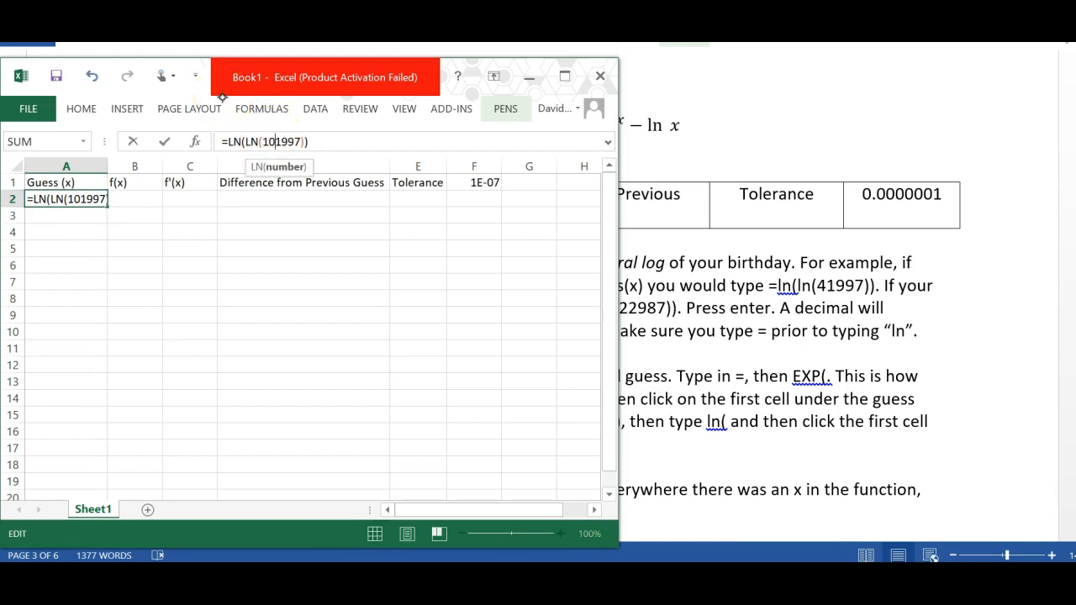
pyautogui.press('BackSpace')
pyautogui.press('Delete')
pyautogui.write('7')
pyautogui.press('Delete')
pyautogui.press('Delete')
pyautogui.write('01')
pyautogui.press('Return')
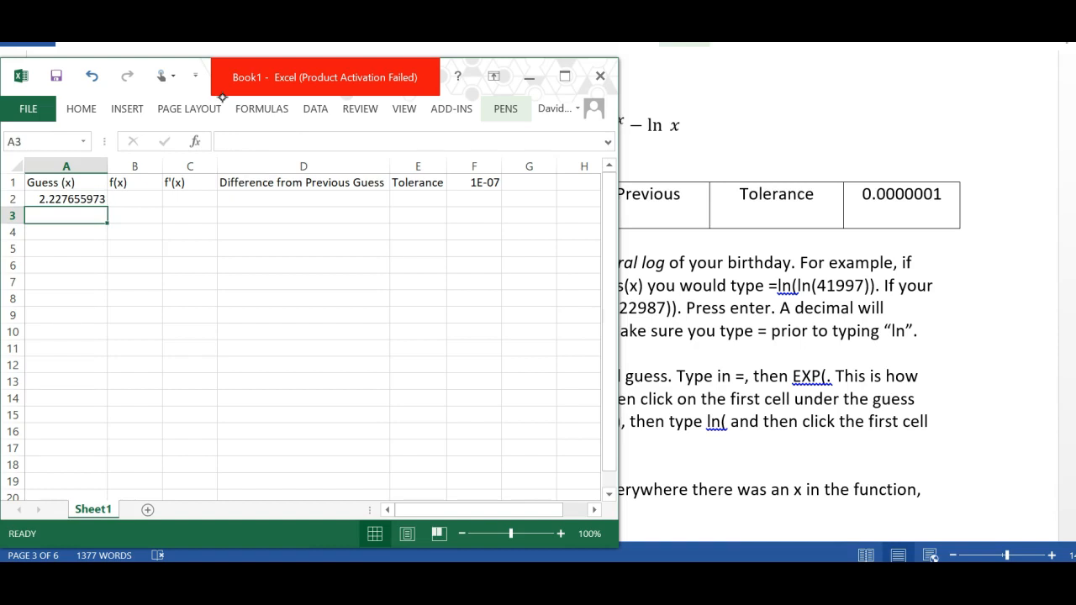
pyautogui.hotkey('ctrl', 'z')
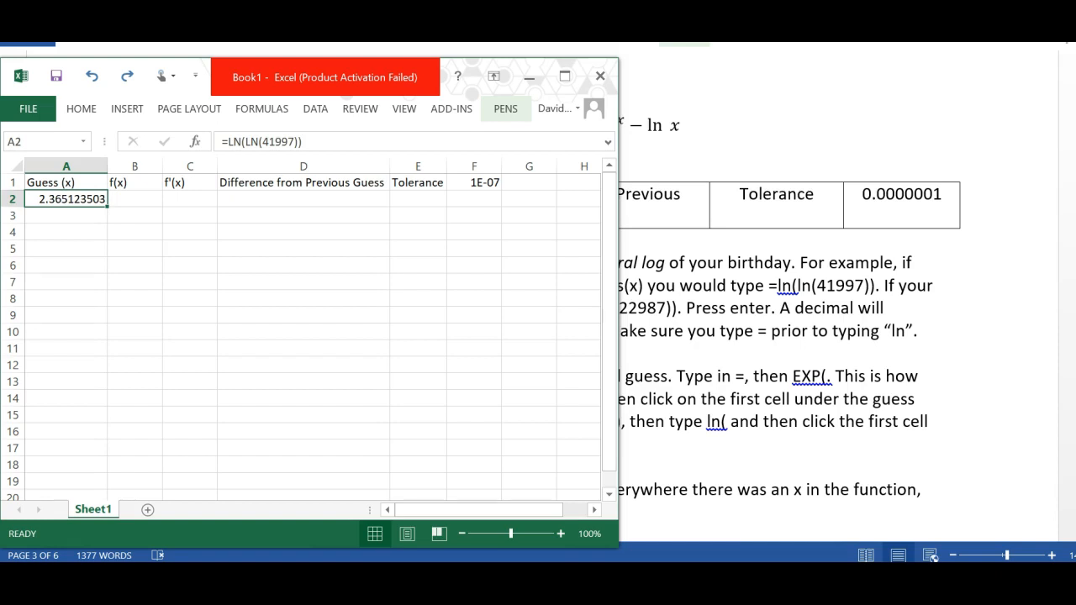
# Select B2 under f(x), check the Part 3 function in the Word document, and return to the Excel workbook
pyautogui.click(131, 198)
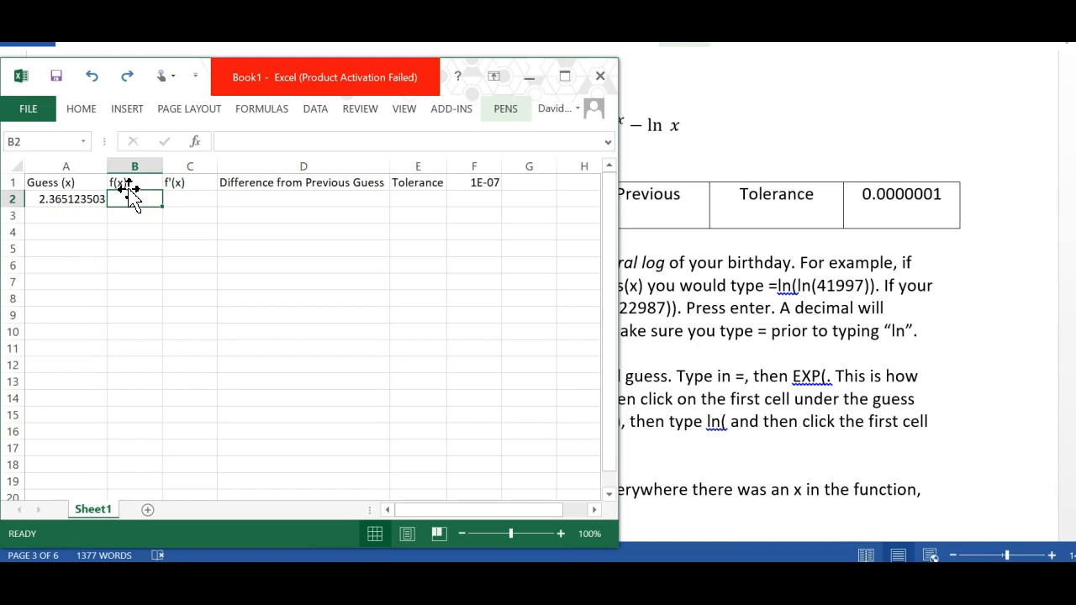
pyautogui.click(529, 76)
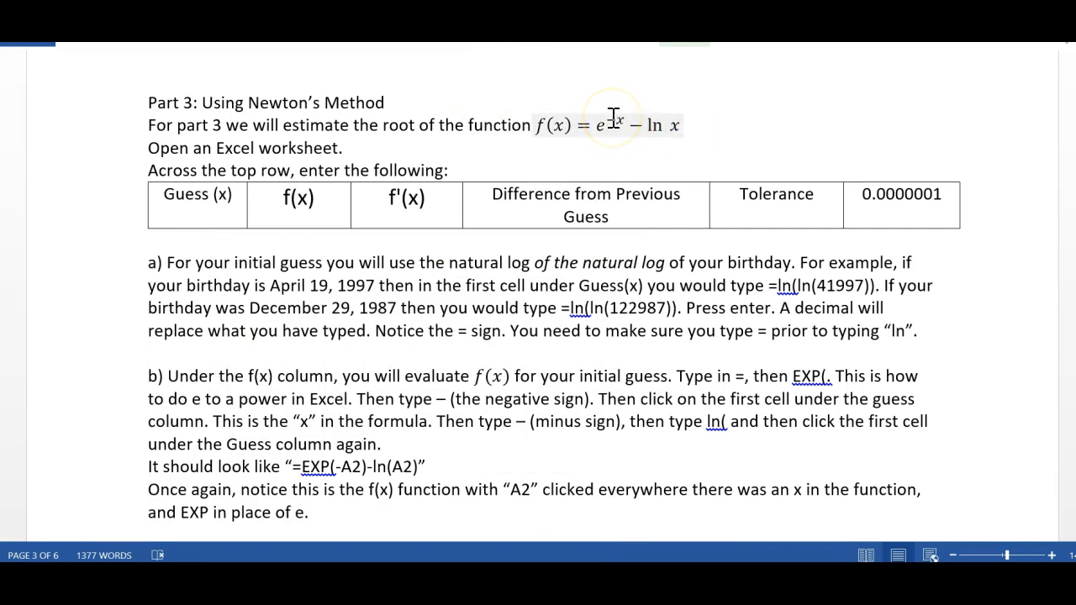
pyautogui.click(589, 575)
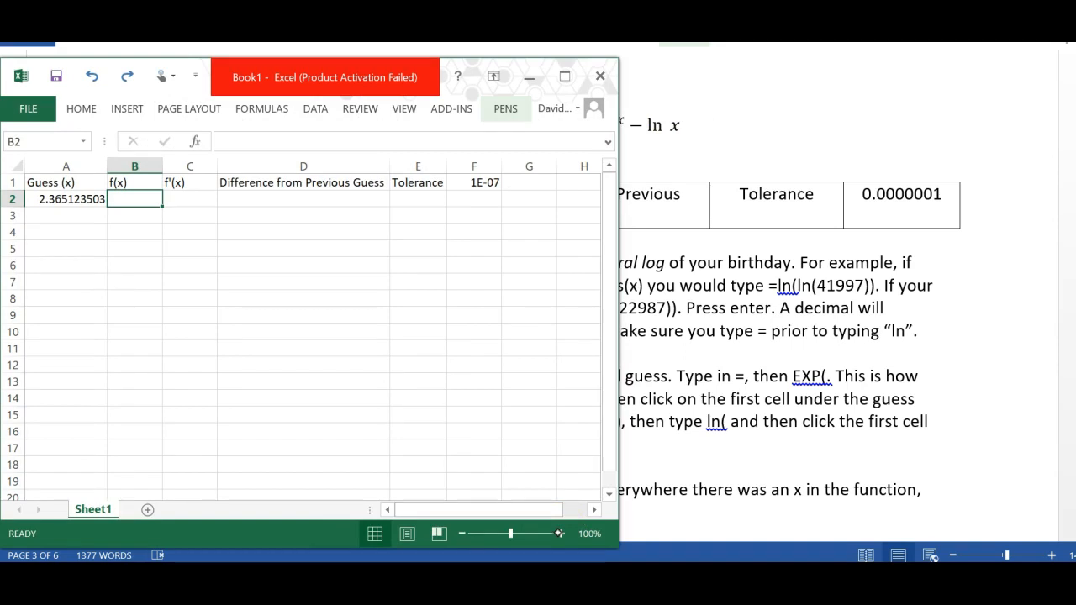
# Start the f(x) formula in B2 with =exp(-A2), shifting the workbook window to consult the instructions behind it
pyautogui.write('=')
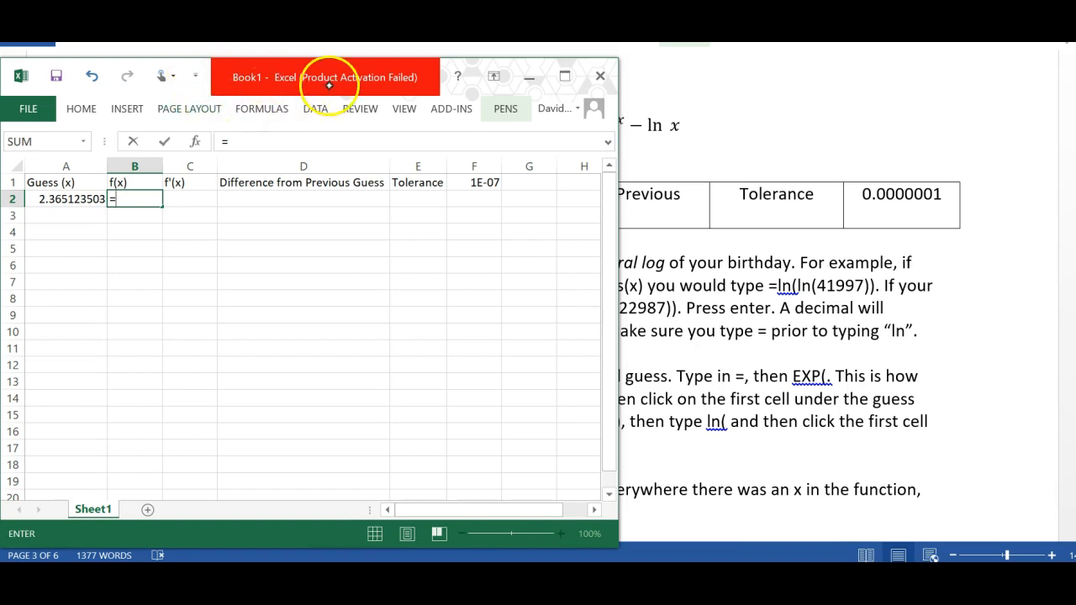
pyautogui.moveTo(422, 72); pyautogui.dragTo(516, 151)
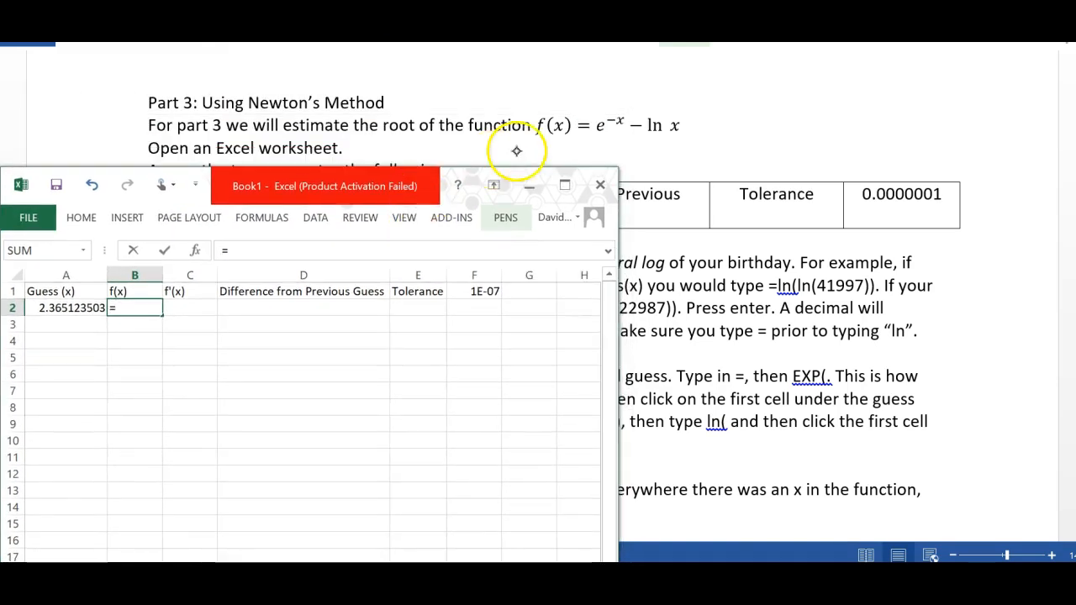
pyautogui.moveTo(449, 186); pyautogui.dragTo(517, 64)
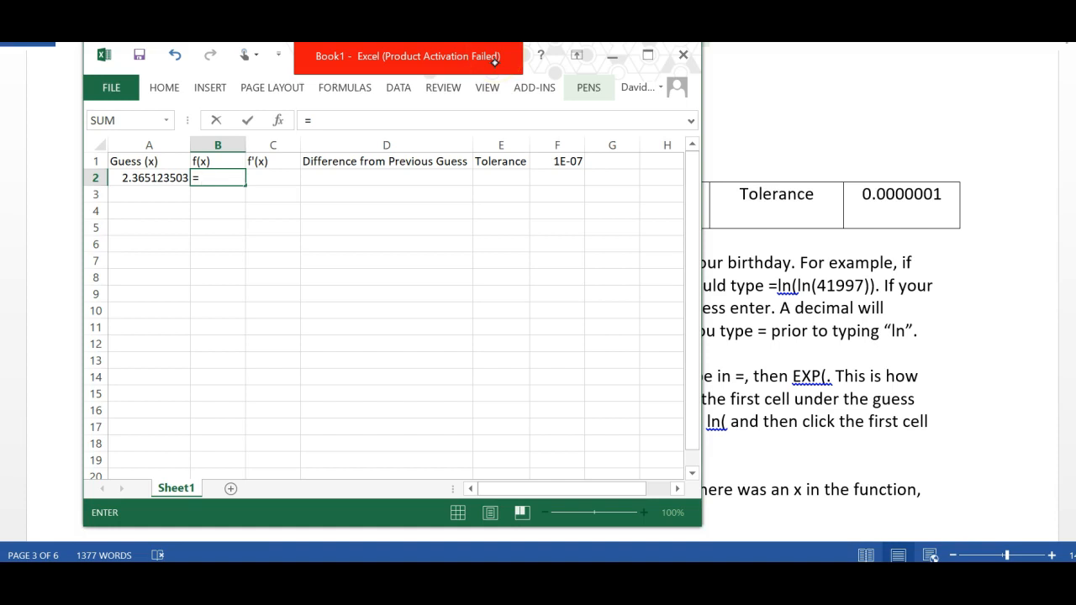
pyautogui.write('exp')
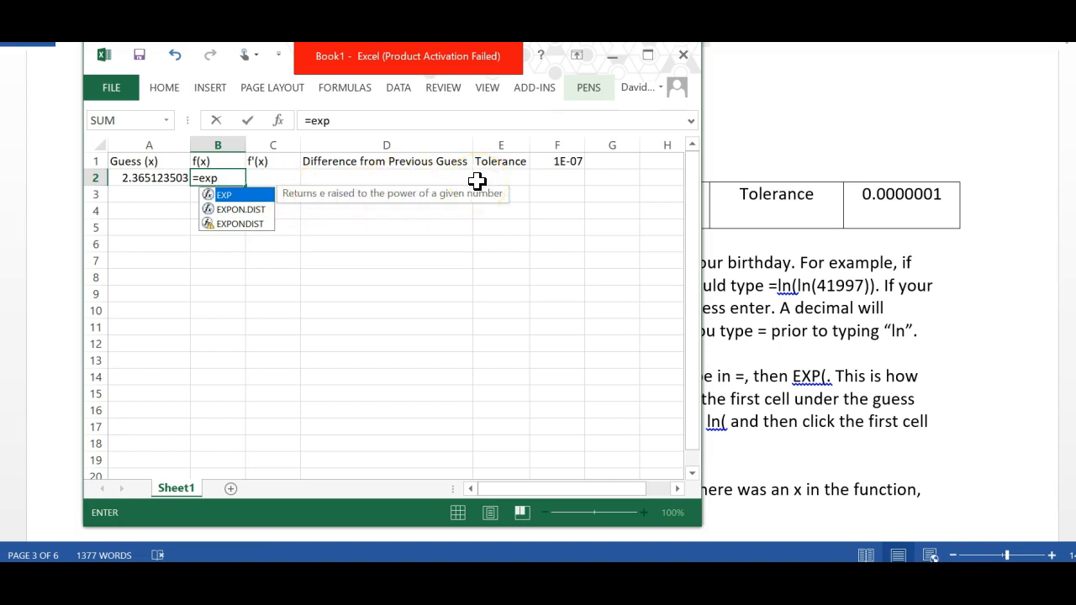
pyautogui.write('(')
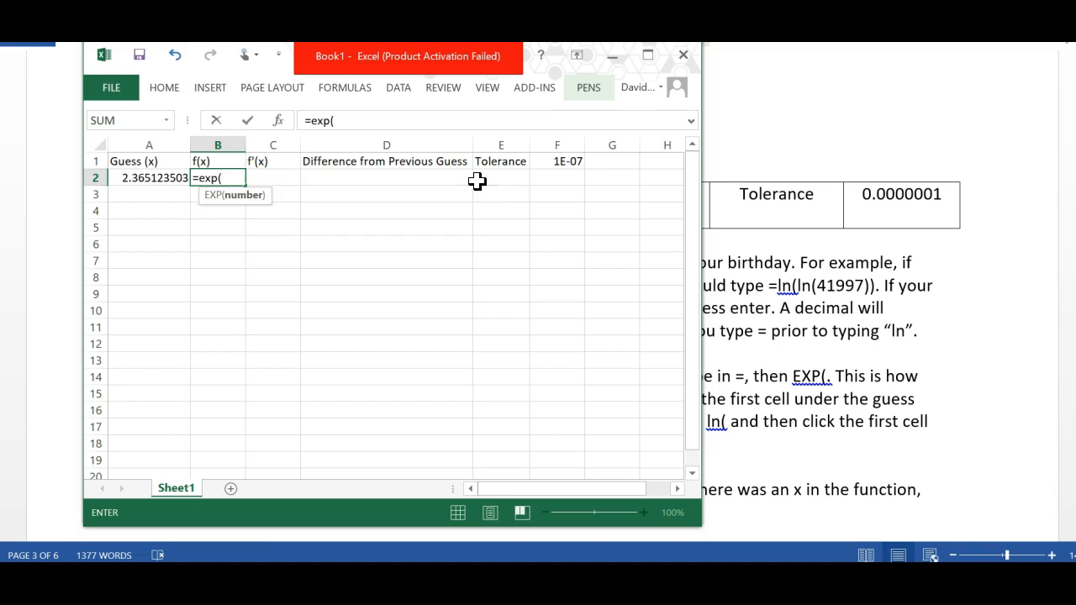
pyautogui.moveTo(410, 63); pyautogui.dragTo(442, 61)
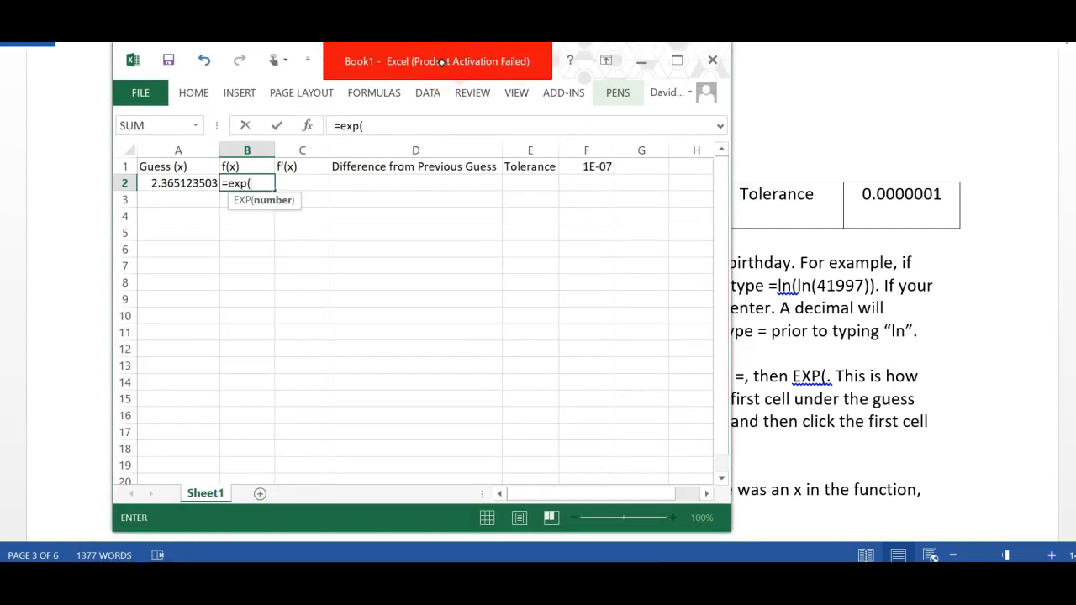
pyautogui.write('-')
pyautogui.click(179, 182)
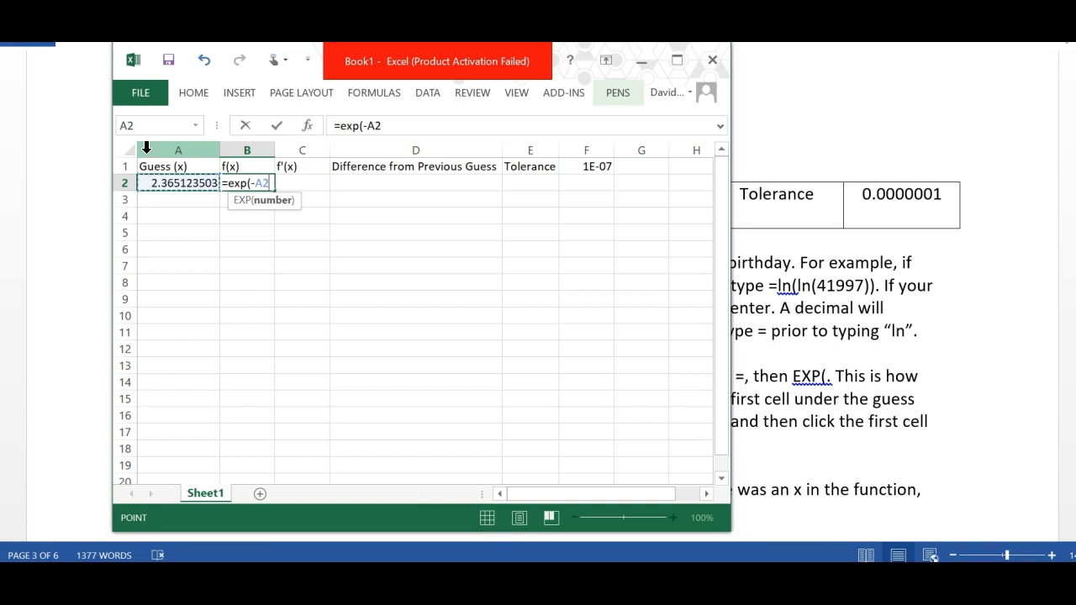
pyautogui.write(')')
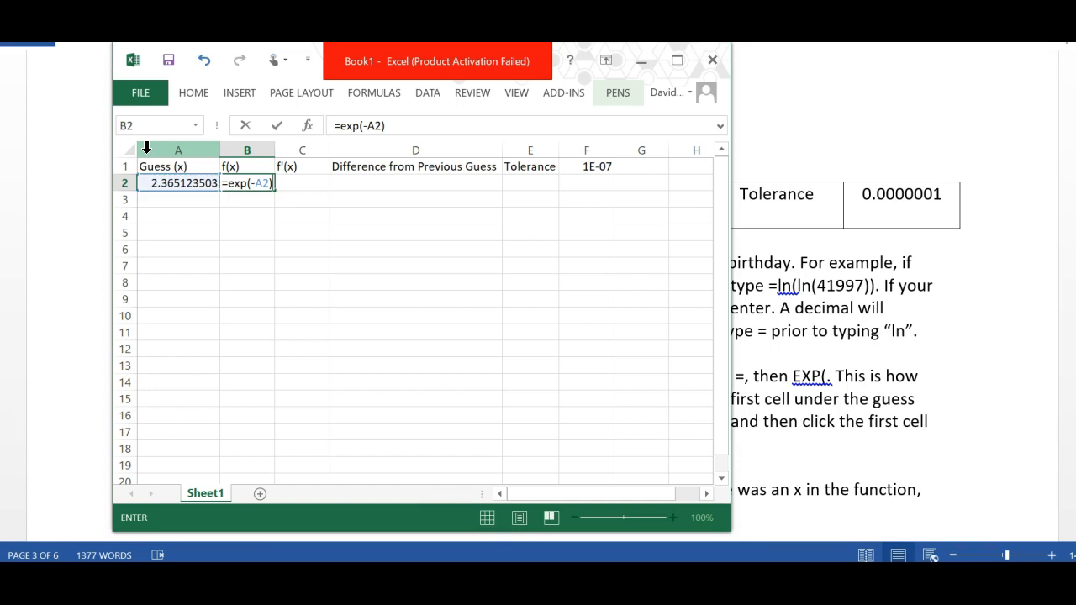
# Complete the formula in B2 by subtracting the natural log of the guess, giving =exp(-A2)-ln(A2)
pyautogui.moveTo(471, 60); pyautogui.dragTo(509, 75)
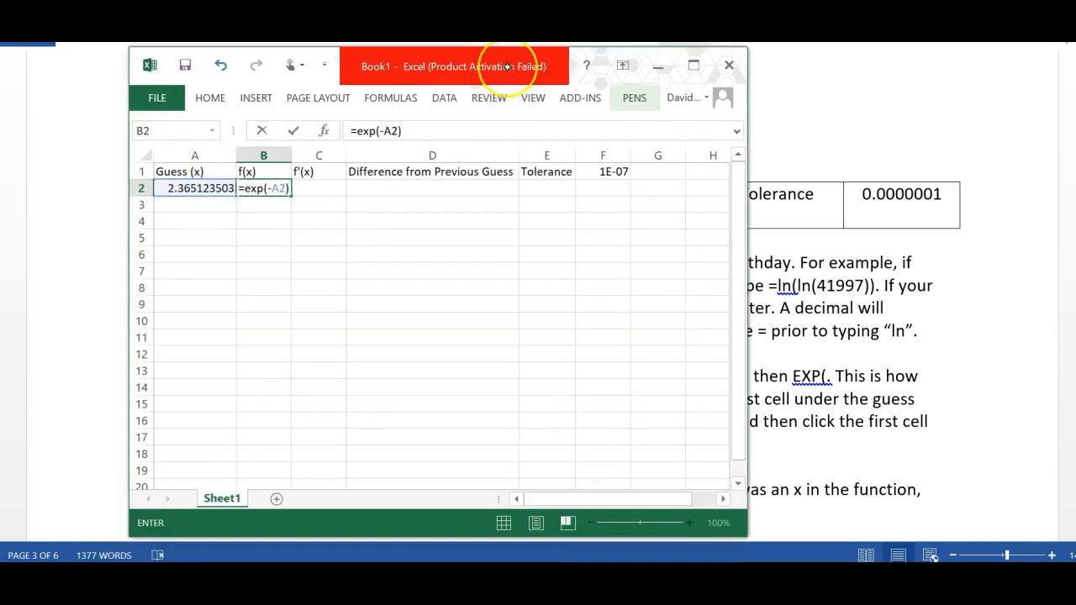
pyautogui.write('-ln')
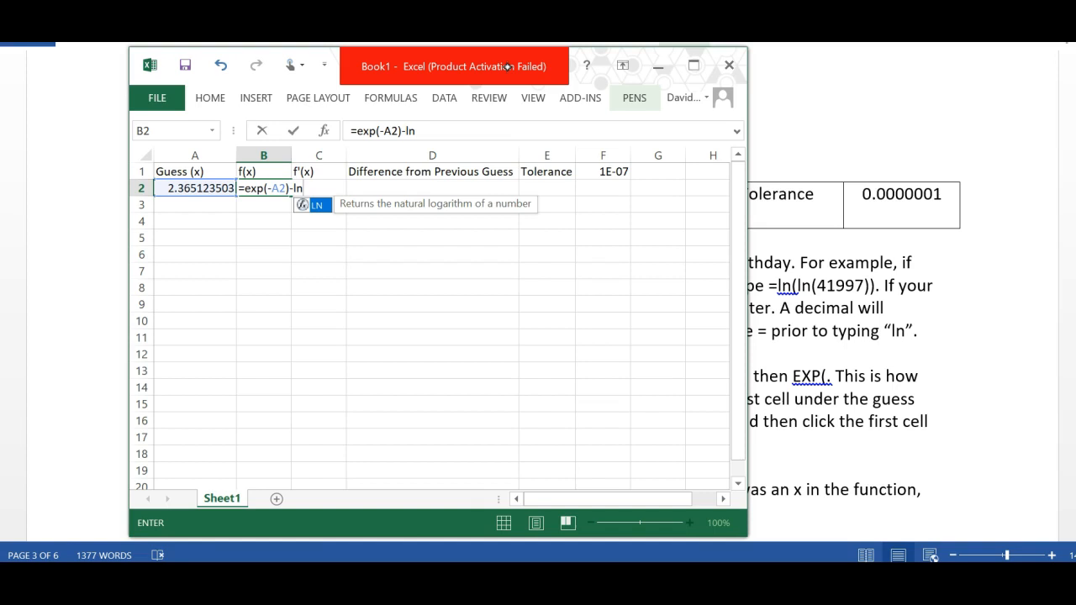
pyautogui.write('(')
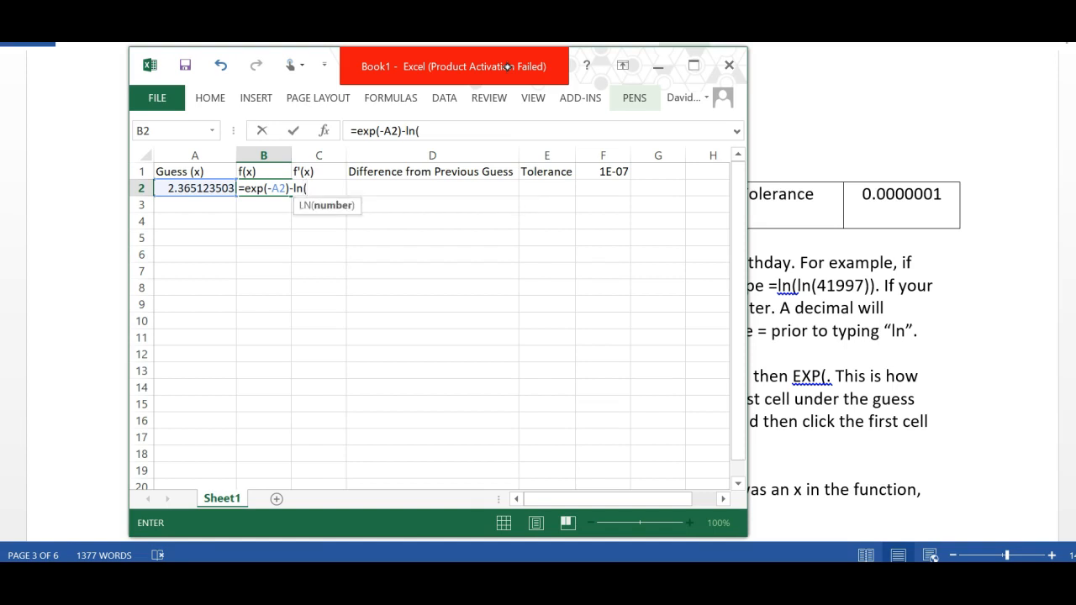
pyautogui.click(182, 187)
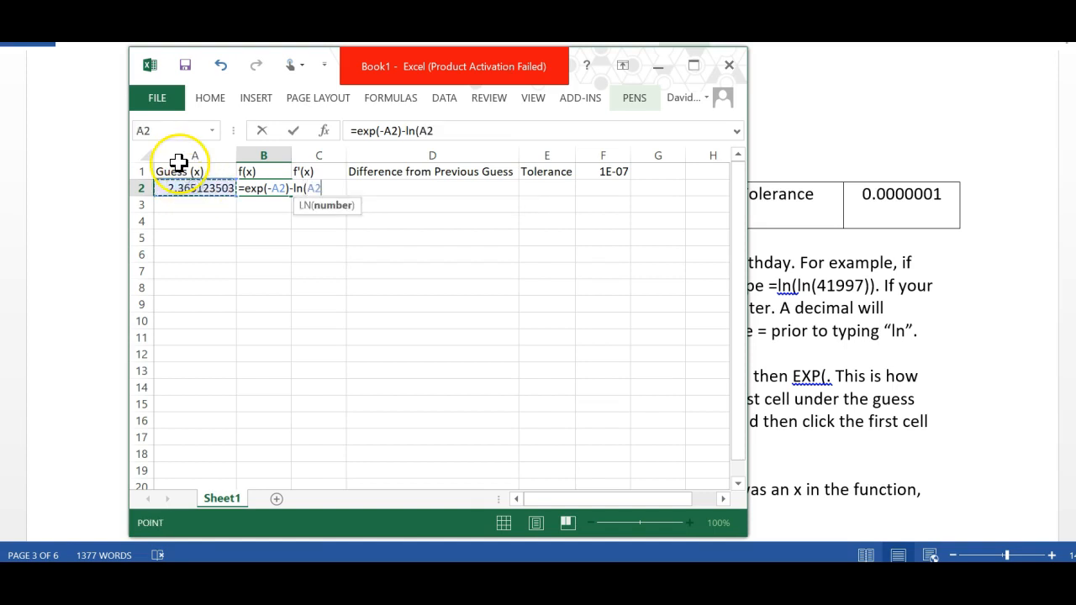
pyautogui.write(')')
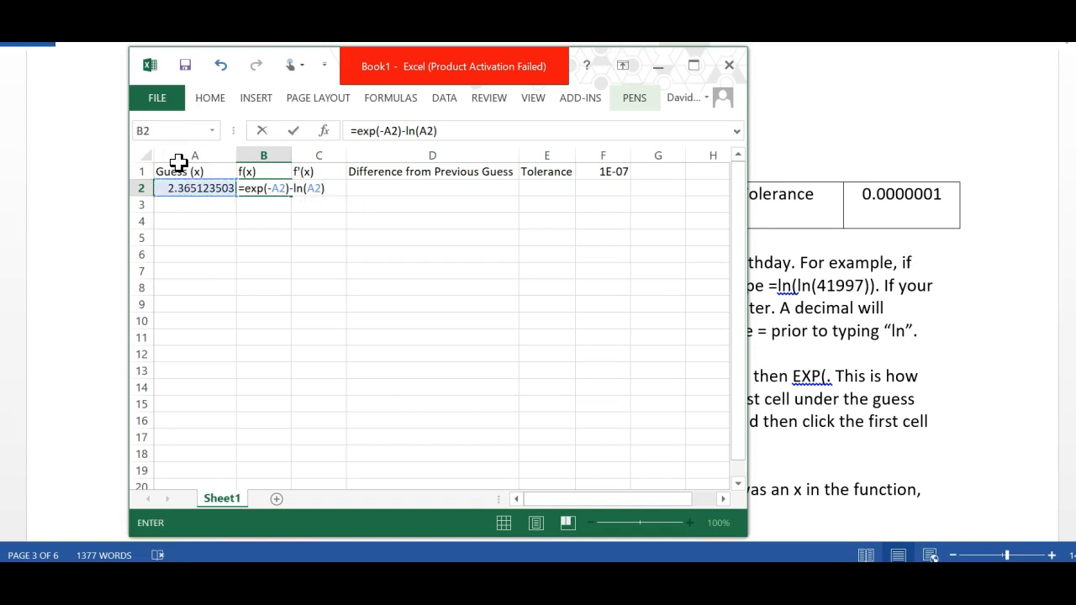
pyautogui.press('Return')
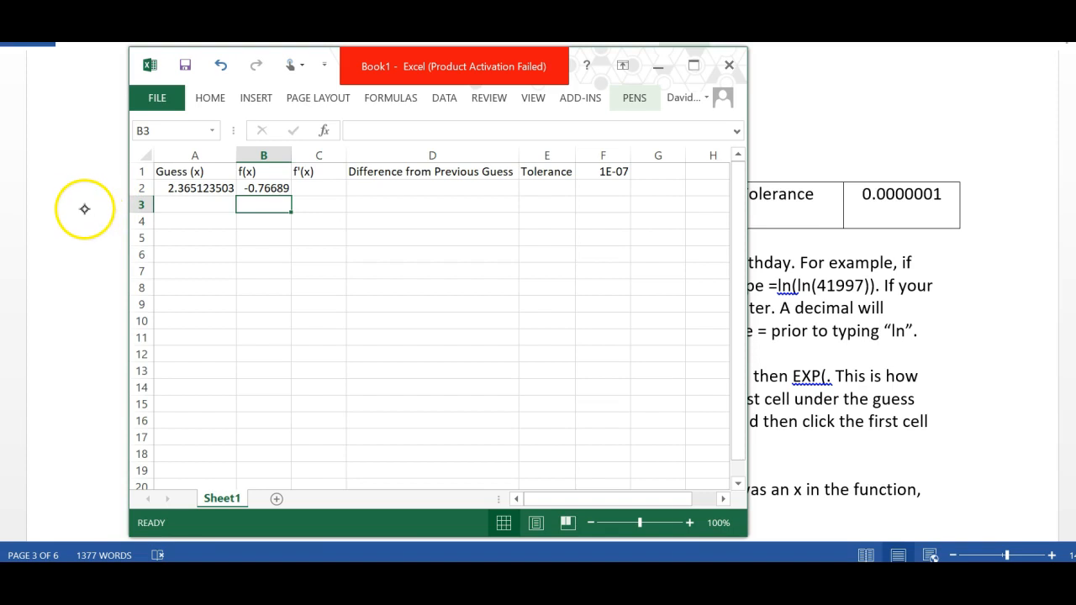
# Switch to the whiteboard and handwrite d/dx [e^-x - ln x] in black below the function
pyautogui.click(67, 190)
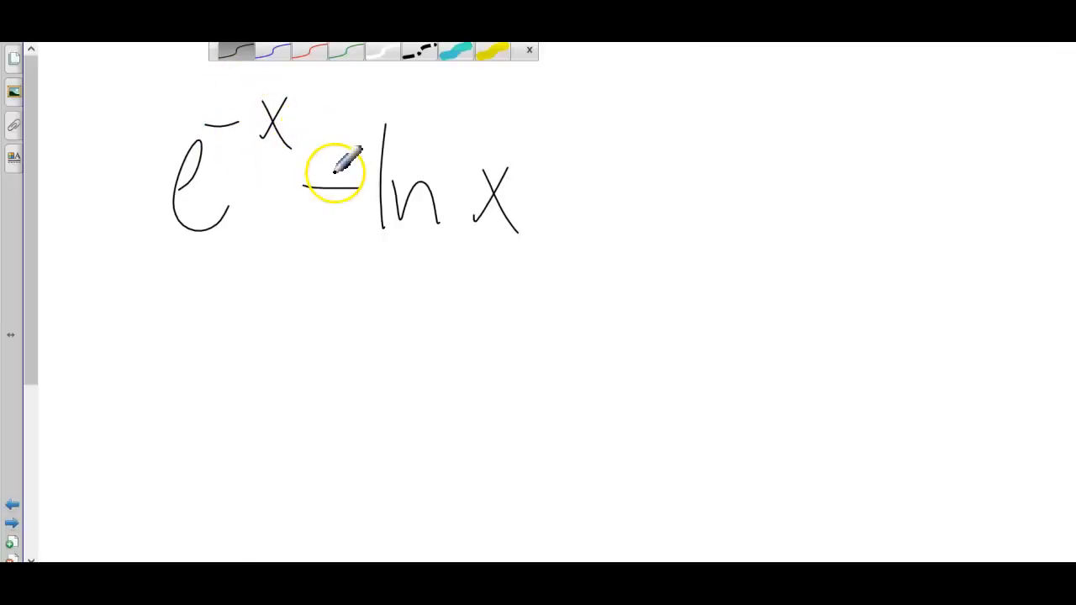
pyautogui.moveTo(100, 353)
pyautogui.mouseDown()
pyautogui.moveTo(108, 271)
pyautogui.moveTo(118, 374)
pyautogui.mouseUp()
pyautogui.moveTo(155, 386)
pyautogui.mouseDown()
pyautogui.moveTo(60, 408)
pyautogui.moveTo(111, 418)
pyautogui.moveTo(153, 458)
pyautogui.mouseUp()
pyautogui.moveTo(226, 269)
pyautogui.mouseDown()
pyautogui.moveTo(197, 276)
pyautogui.moveTo(230, 458)
pyautogui.mouseUp()
pyautogui.moveTo(252, 403)
pyautogui.mouseDown()
pyautogui.moveTo(283, 425)
pyautogui.moveTo(288, 416)
pyautogui.mouseUp()
pyautogui.moveTo(263, 317)
pyautogui.mouseDown()
pyautogui.moveTo(300, 313)
pyautogui.moveTo(347, 340)
pyautogui.mouseUp()
pyautogui.moveTo(345, 288); pyautogui.dragTo(326, 339)
pyautogui.moveTo(353, 386); pyautogui.dragTo(395, 385)
pyautogui.moveTo(414, 315); pyautogui.dragTo(420, 420)
pyautogui.moveTo(443, 412)
pyautogui.mouseDown()
pyautogui.moveTo(509, 375)
pyautogui.moveTo(538, 415)
pyautogui.mouseUp()
pyautogui.moveTo(538, 373); pyautogui.dragTo(506, 416)
pyautogui.moveTo(531, 251); pyautogui.dragTo(550, 445)
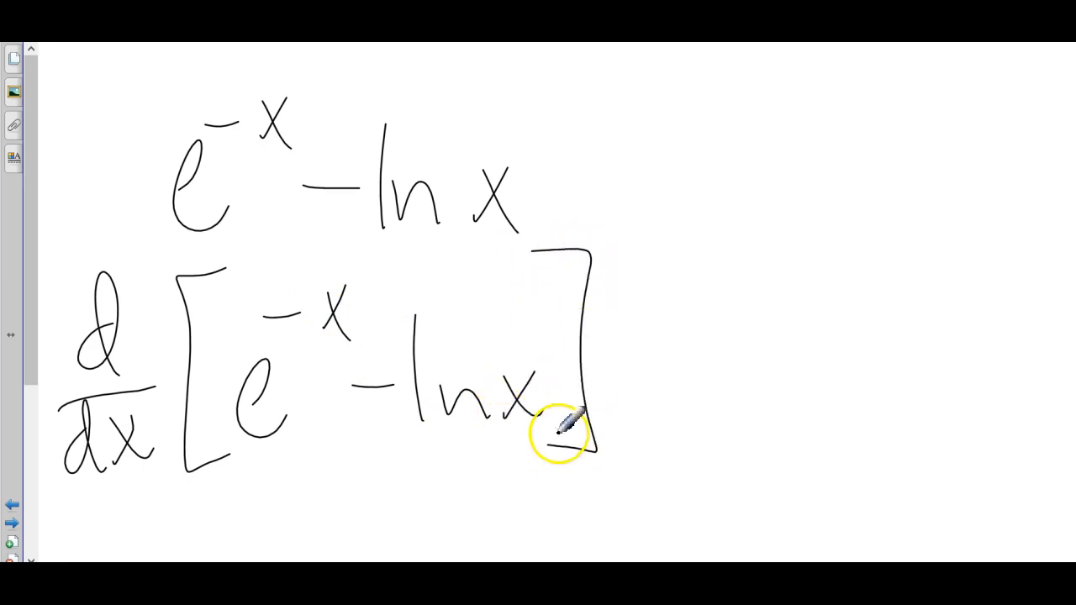
# Handwrite = -2e^-x - 5/x^2 after the bracketed derivative expression and draw a box repeatedly around the example result
pyautogui.moveTo(641, 346); pyautogui.dragTo(685, 341)
pyautogui.moveTo(634, 357); pyautogui.dragTo(687, 353)
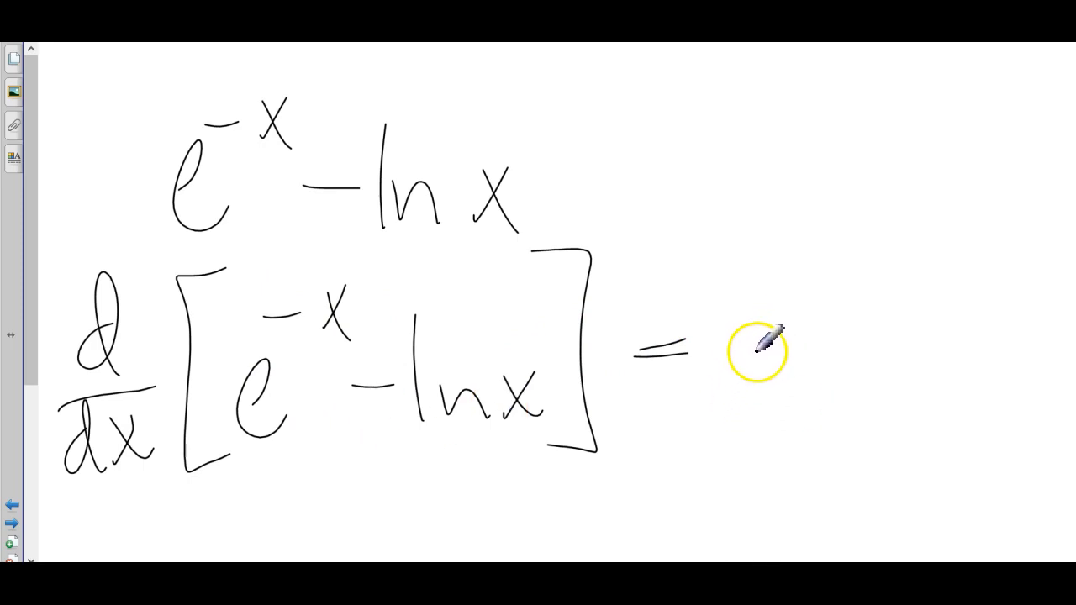
pyautogui.moveTo(742, 366)
pyautogui.mouseDown()
pyautogui.moveTo(774, 363)
pyautogui.moveTo(843, 396)
pyautogui.moveTo(884, 387)
pyautogui.mouseUp()
pyautogui.moveTo(868, 304)
pyautogui.mouseDown()
pyautogui.moveTo(897, 296)
pyautogui.moveTo(929, 306)
pyautogui.mouseUp()
pyautogui.moveTo(929, 269); pyautogui.dragTo(916, 308)
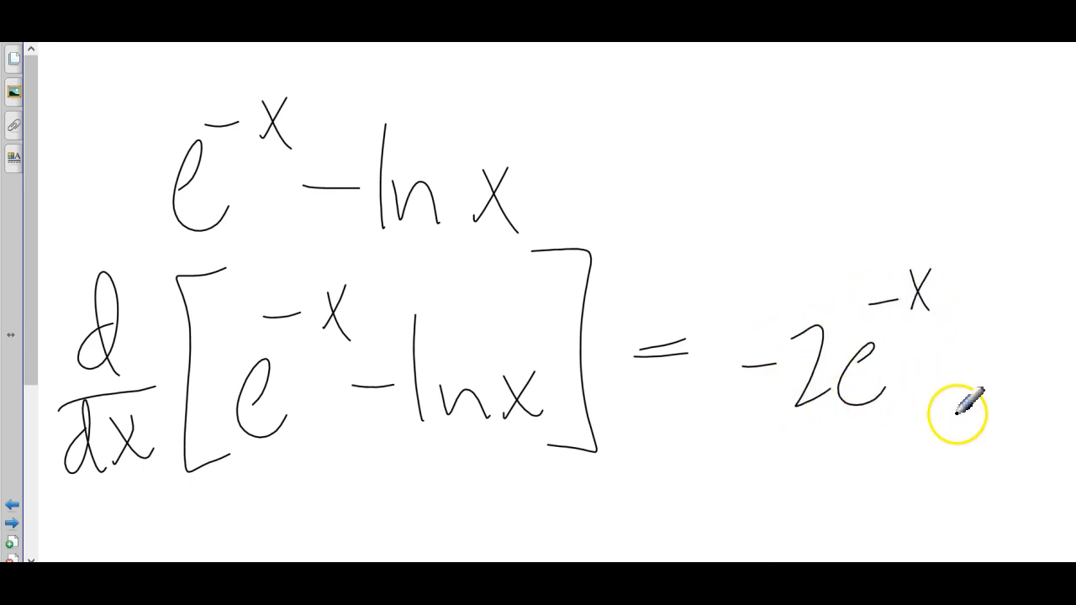
pyautogui.moveTo(922, 365); pyautogui.dragTo(952, 363)
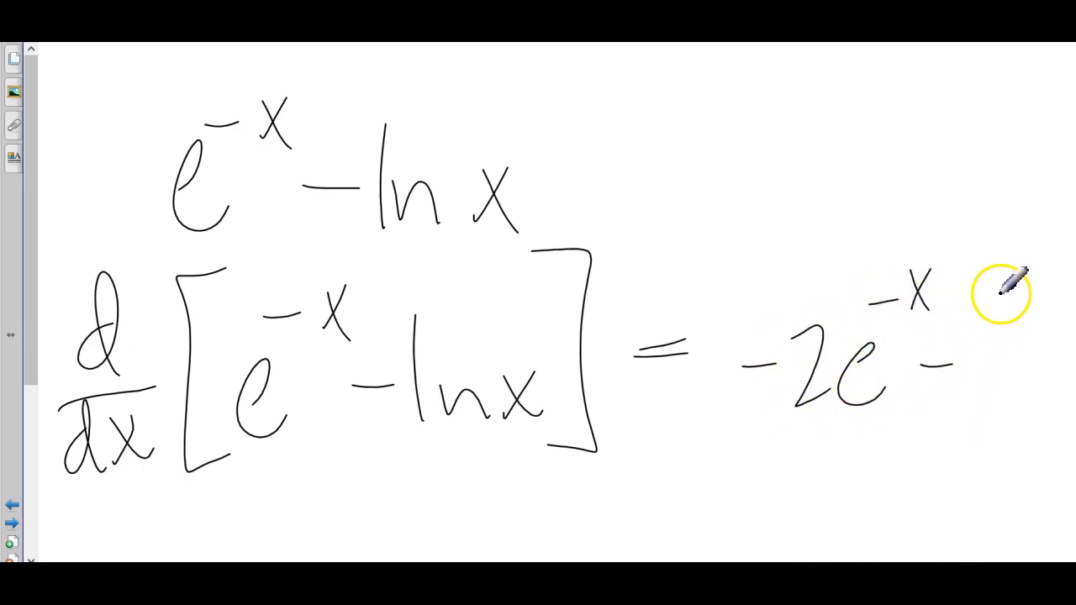
pyautogui.moveTo(993, 290)
pyautogui.mouseDown()
pyautogui.moveTo(987, 329)
pyautogui.moveTo(1029, 340)
pyautogui.mouseUp()
pyautogui.moveTo(997, 394)
pyautogui.mouseDown()
pyautogui.moveTo(984, 427)
pyautogui.moveTo(997, 420)
pyautogui.mouseUp()
pyautogui.moveTo(1012, 363); pyautogui.dragTo(1035, 388)
pyautogui.moveTo(1061, 262)
pyautogui.mouseDown()
pyautogui.moveTo(1027, 451)
pyautogui.moveTo(859, 235)
pyautogui.moveTo(1055, 245)
pyautogui.mouseUp()
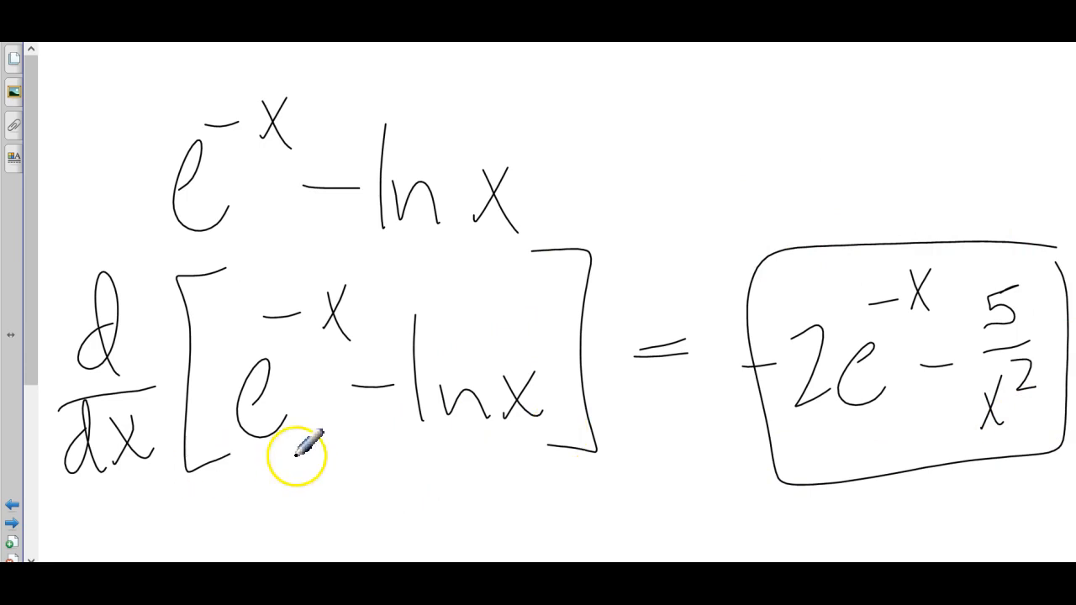
pyautogui.moveTo(750, 252)
pyautogui.mouseDown()
pyautogui.moveTo(1024, 475)
pyautogui.moveTo(1028, 221)
pyautogui.moveTo(726, 447)
pyautogui.moveTo(1057, 440)
pyautogui.moveTo(714, 252)
pyautogui.moveTo(937, 454)
pyautogui.mouseUp()
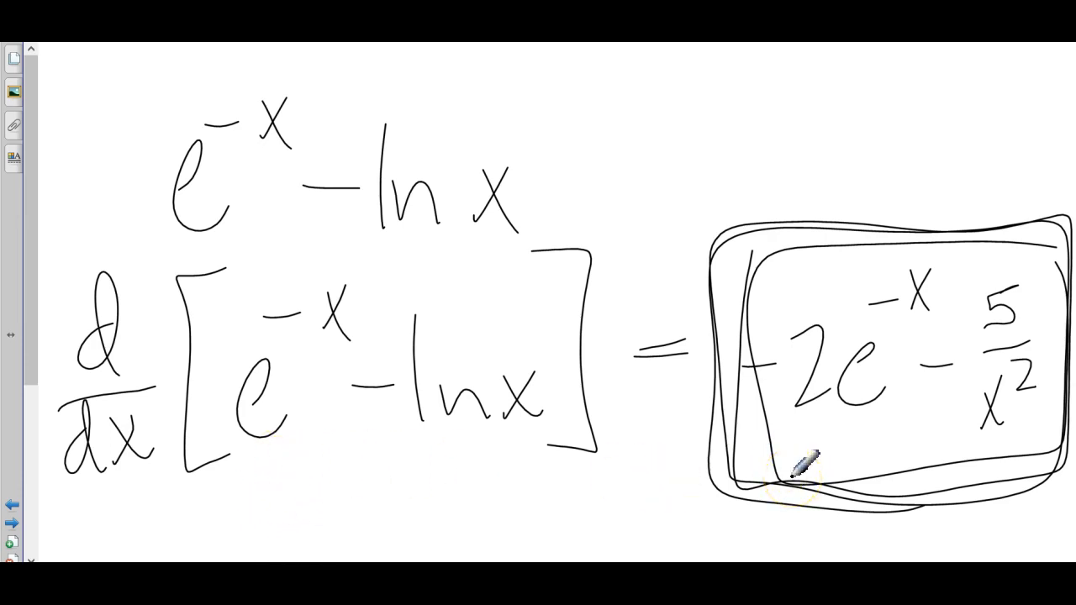
# Handwrite "IF..." above the boxed example derivative on the whiteboard
pyautogui.moveTo(759, 68); pyautogui.dragTo(764, 147)
pyautogui.moveTo(830, 144); pyautogui.dragTo(703, 141)
pyautogui.moveTo(697, 63); pyautogui.dragTo(824, 66)
pyautogui.moveTo(871, 80)
pyautogui.mouseDown()
pyautogui.moveTo(865, 160)
pyautogui.moveTo(962, 78)
pyautogui.mouseUp()
pyautogui.moveTo(866, 105); pyautogui.dragTo(904, 102)
pyautogui.click(913, 155)
pyautogui.click(943, 154)
pyautogui.click(994, 156)
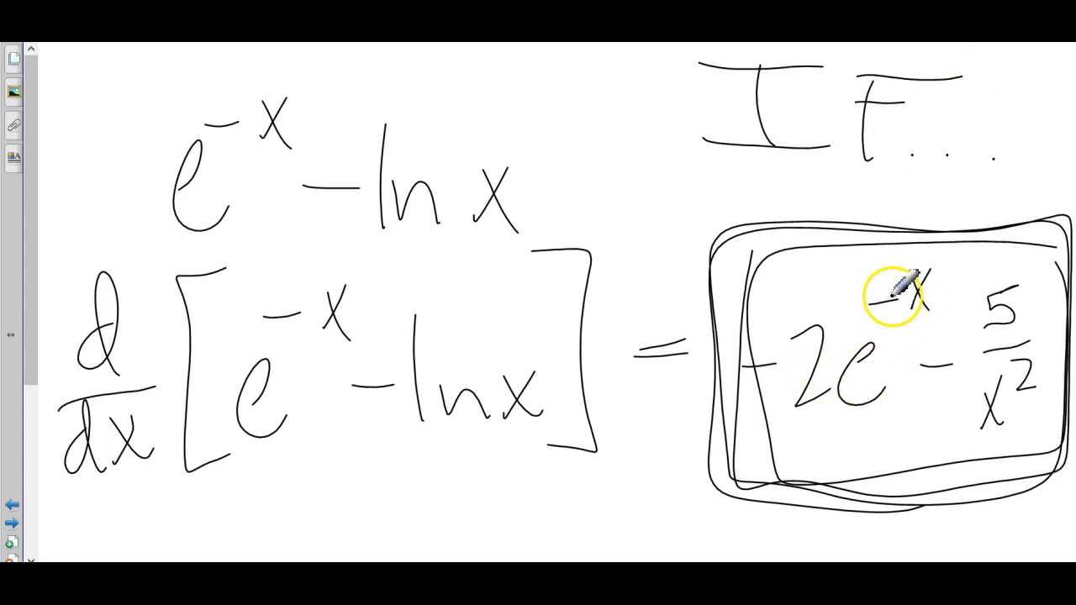
# Switch to Excel and enter the example derivative formula =-2*exp(-A2)-5/A2^2 in C2 under f'(x)
pyautogui.click(550, 579)
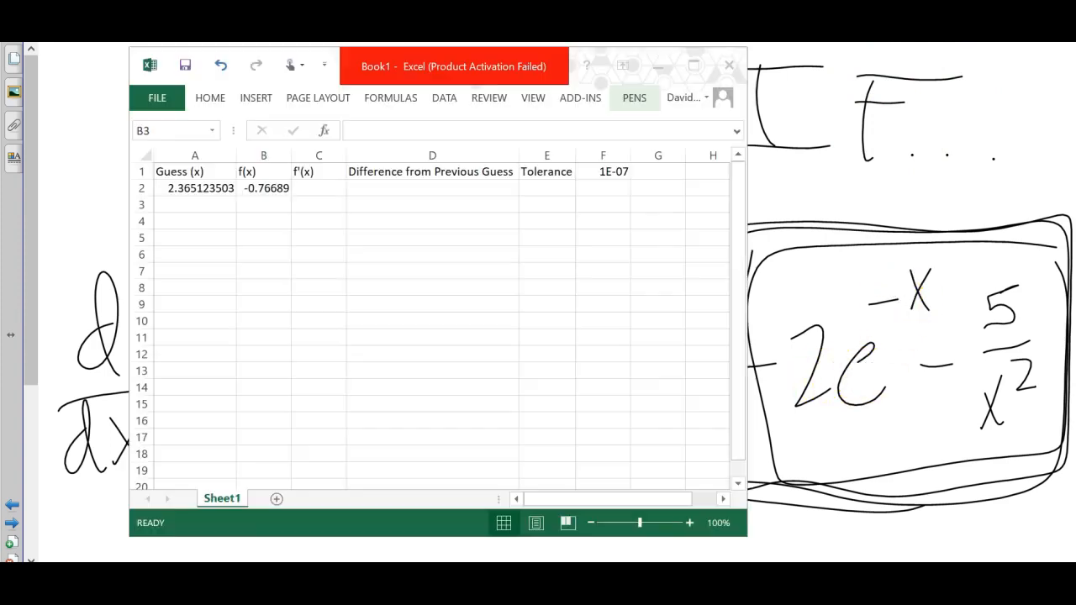
pyautogui.click(306, 185)
pyautogui.write('=')
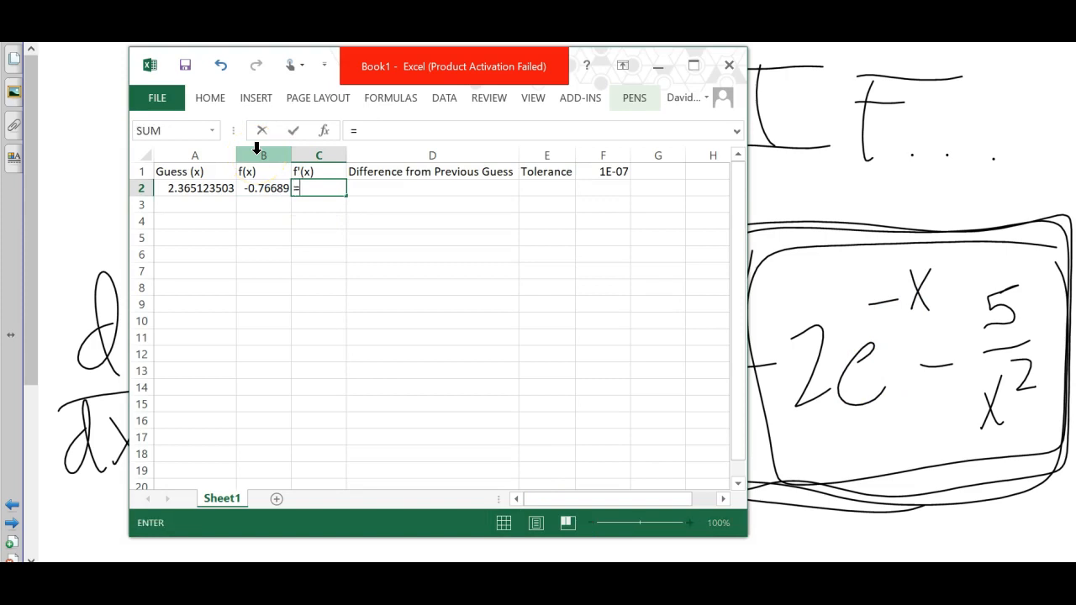
pyautogui.write('-2*exp(-')
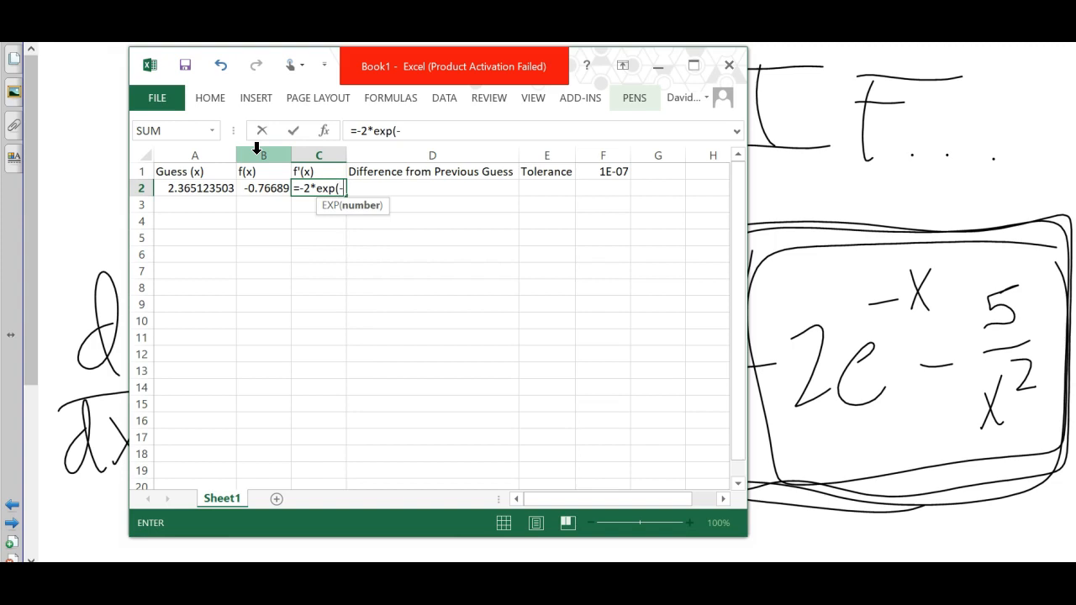
pyautogui.click(180, 188)
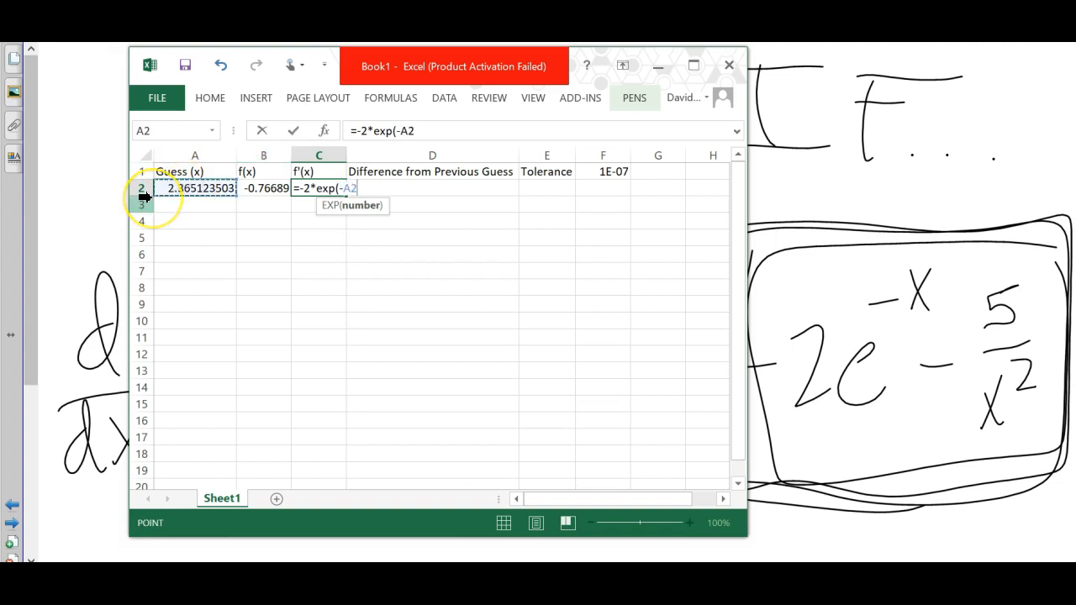
pyautogui.write(')-')
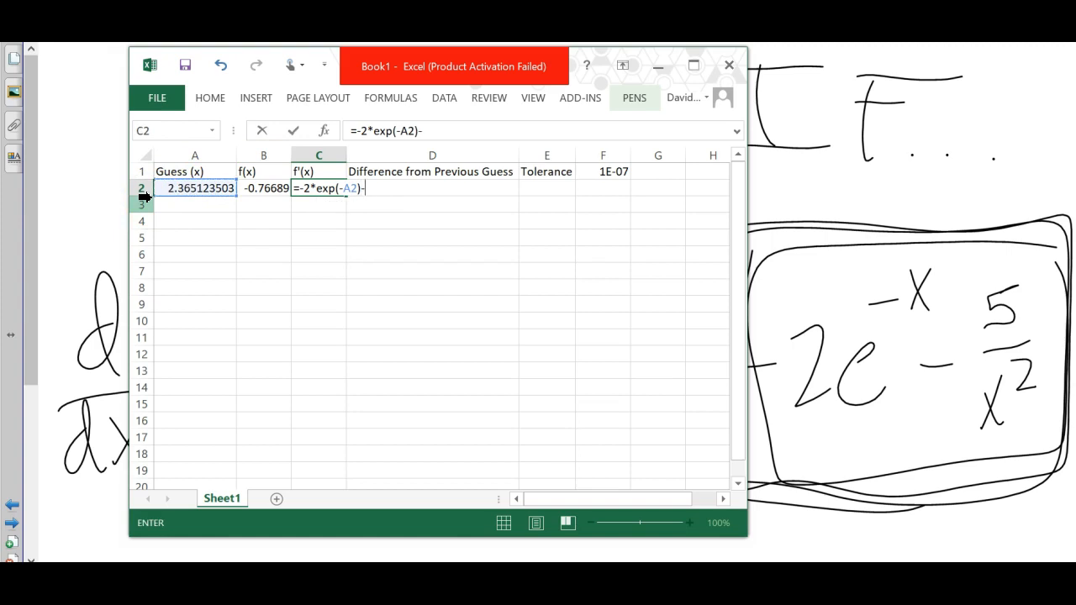
pyautogui.write('5/')
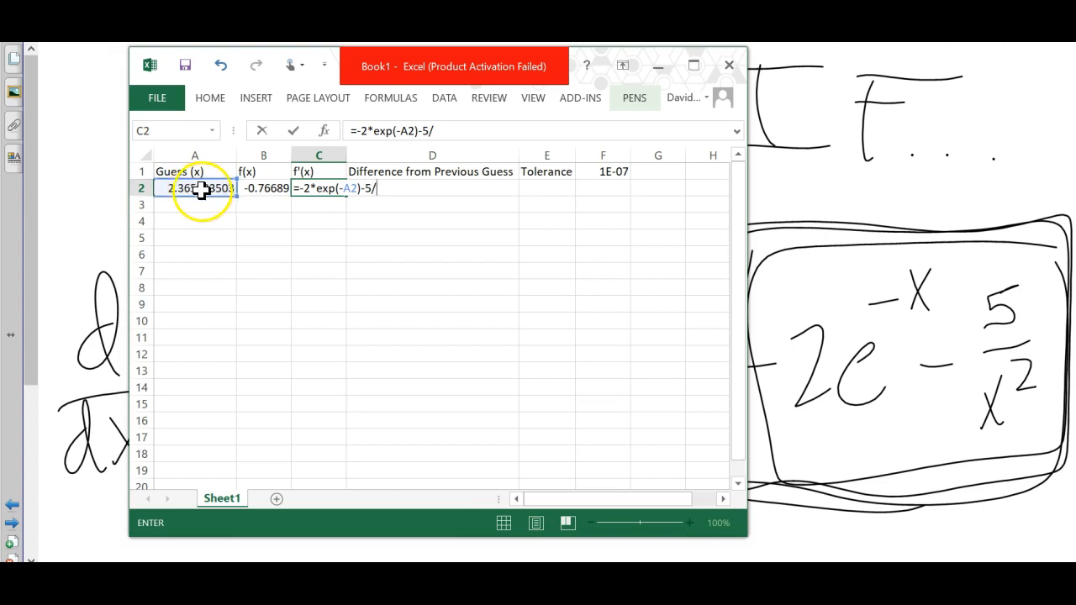
pyautogui.click(187, 188)
pyautogui.write('^2')
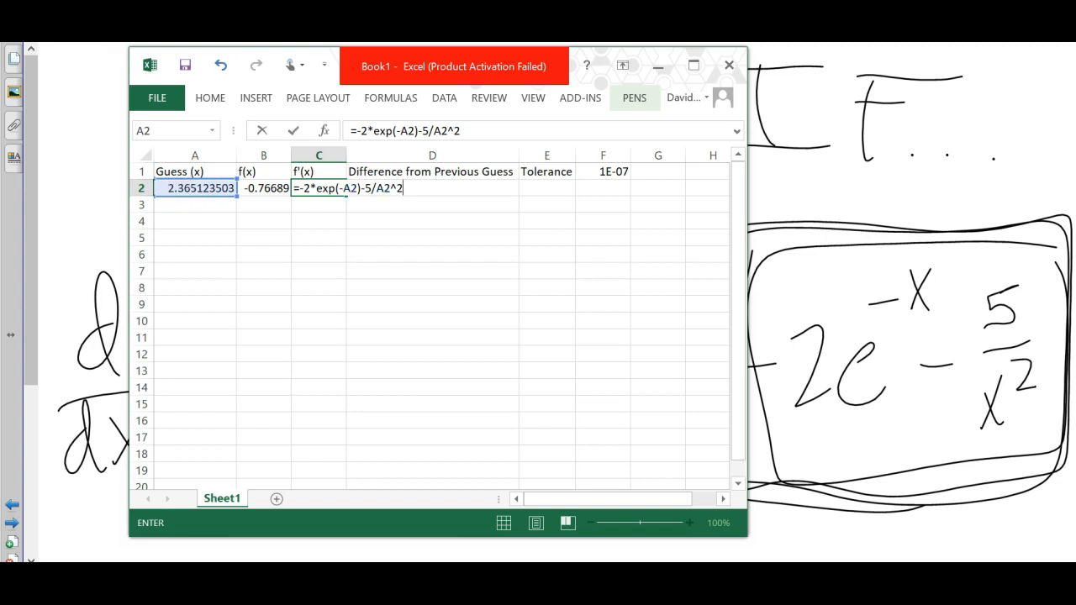
pyautogui.press('Return')
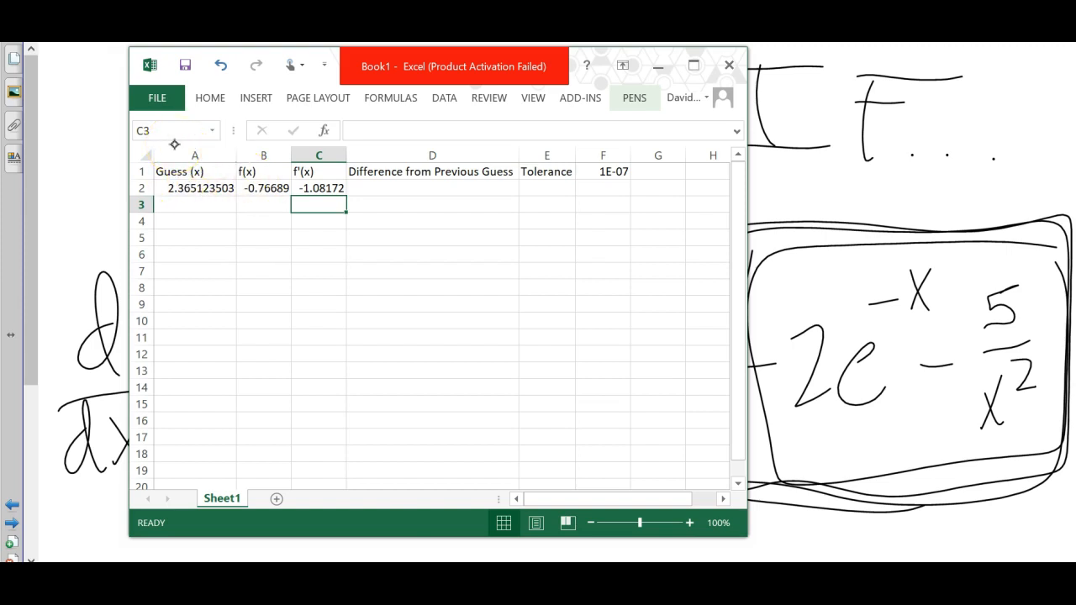
# Select cell A3, switch to the Word assignment and mark the n+1 subscript in Part 1's slope formula with a red bracket
pyautogui.click(436, 188)
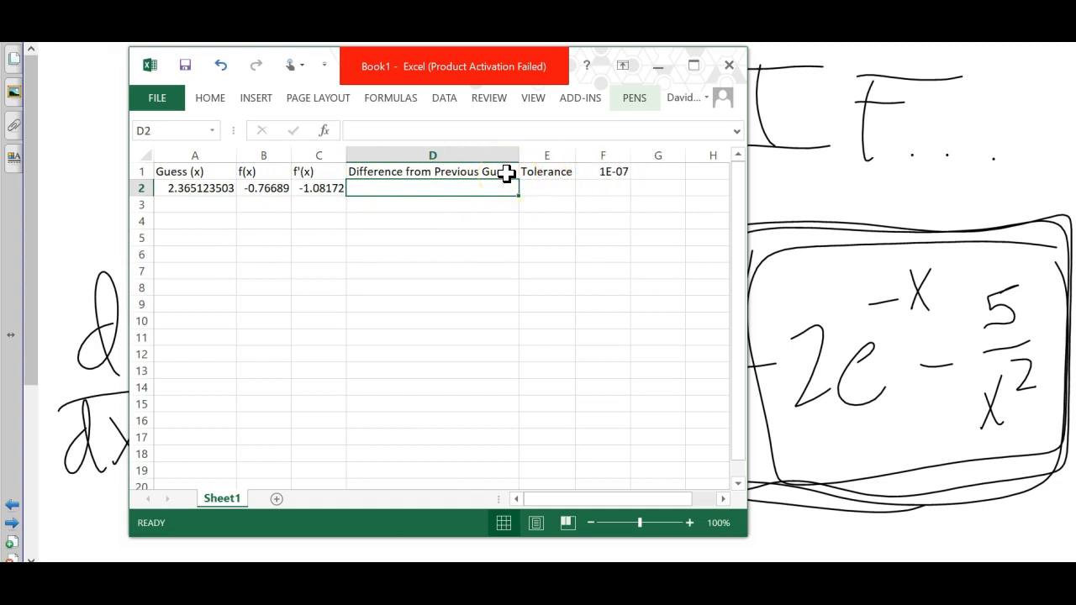
pyautogui.click(166, 200)
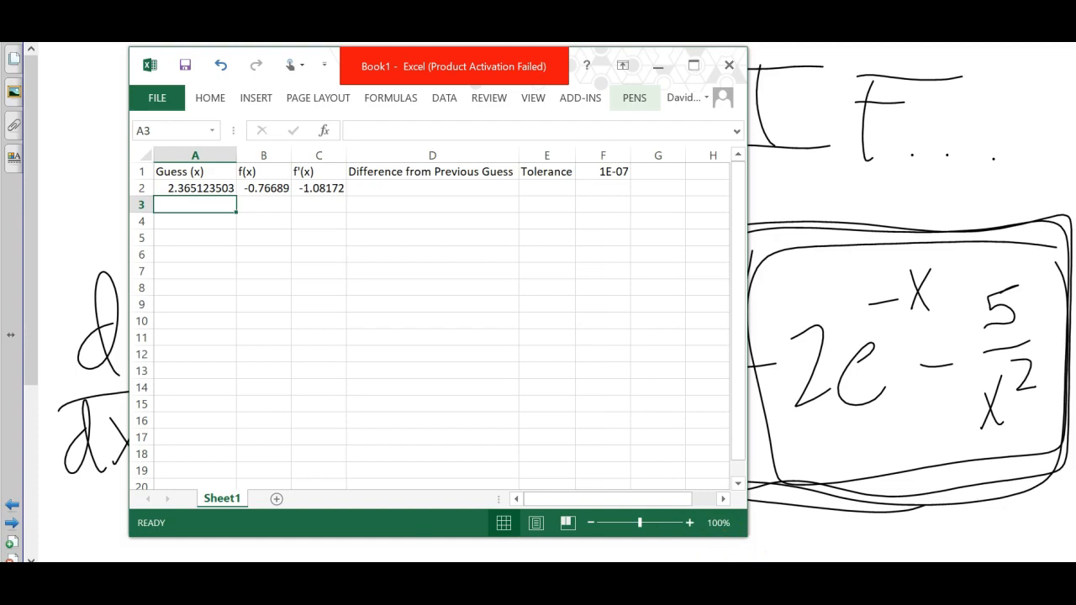
pyautogui.click(696, 580)
pyautogui.scroll(20, 677, 499)
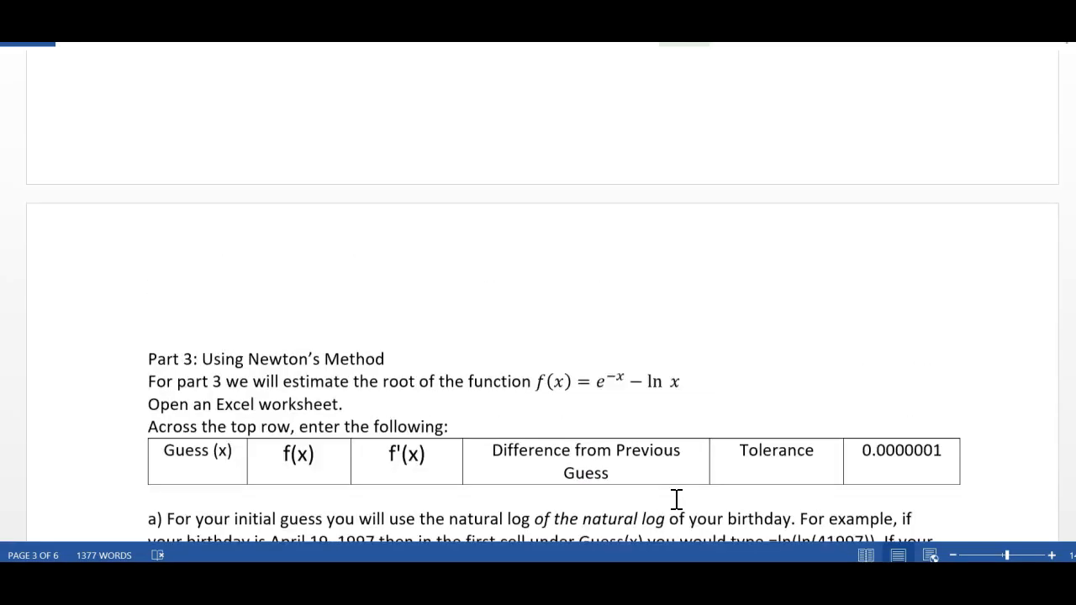
pyautogui.scroll(-10, 677, 499)
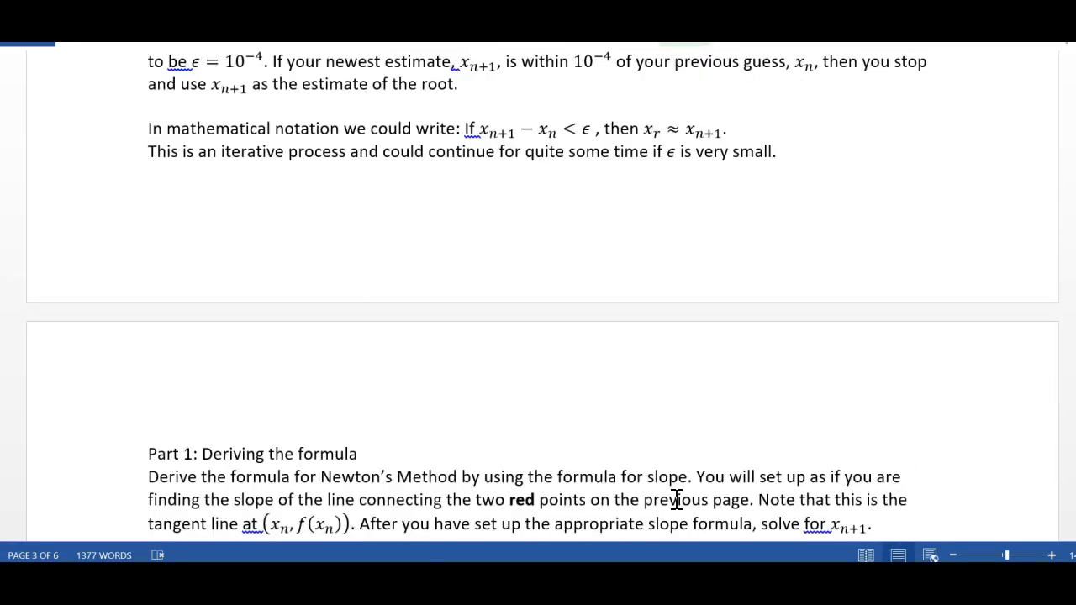
pyautogui.scroll(-4, 675, 501)
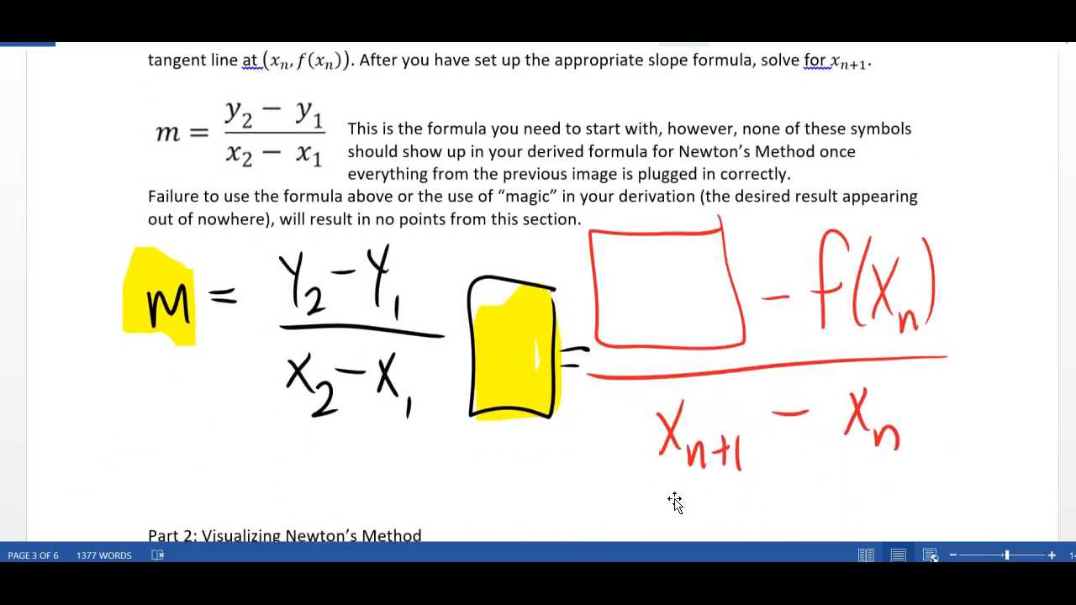
pyautogui.scroll(-4, 676, 499)
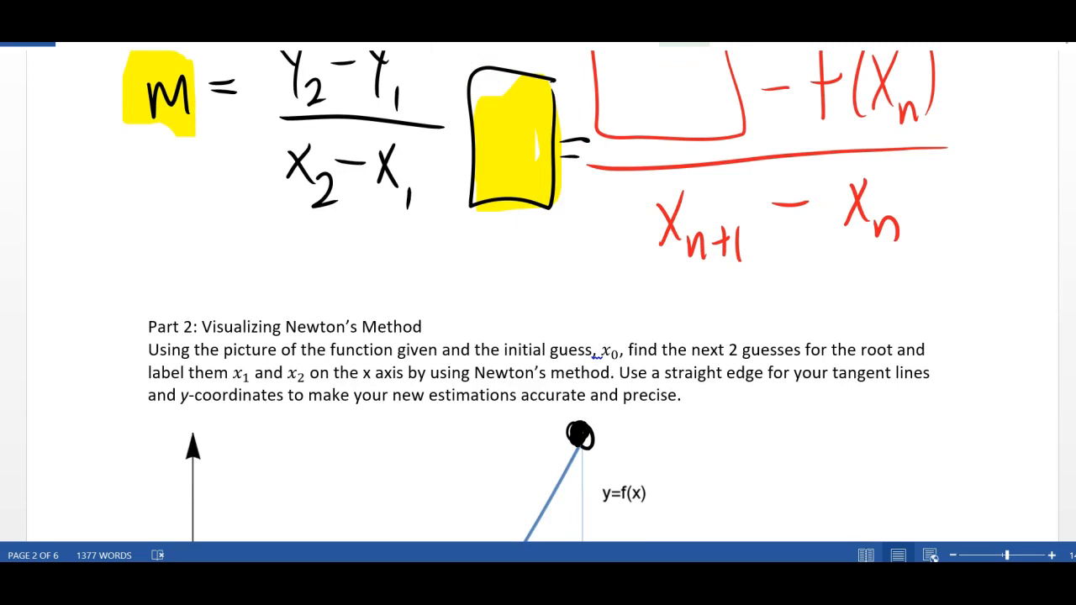
pyautogui.click(538, 38)
pyautogui.click(280, 54)
pyautogui.moveTo(710, 192)
pyautogui.mouseDown()
pyautogui.moveTo(754, 268)
pyautogui.moveTo(678, 254)
pyautogui.mouseUp()
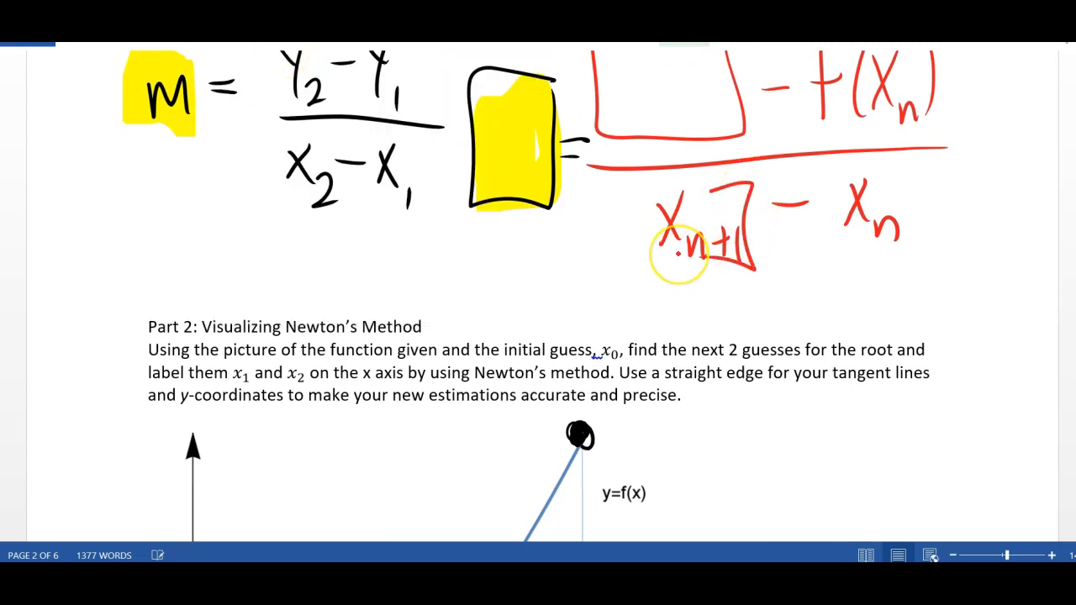
# Handwrite "x_n+1 =" in red just above the Part 2 heading
pyautogui.moveTo(118, 226)
pyautogui.mouseDown()
pyautogui.moveTo(84, 293)
pyautogui.moveTo(159, 300)
pyautogui.moveTo(152, 306)
pyautogui.mouseUp()
pyautogui.moveTo(140, 288)
pyautogui.mouseDown()
pyautogui.moveTo(165, 285)
pyautogui.moveTo(179, 316)
pyautogui.mouseUp()
pyautogui.moveTo(195, 260); pyautogui.dragTo(230, 257)
pyautogui.moveTo(198, 272); pyautogui.dragTo(232, 269)
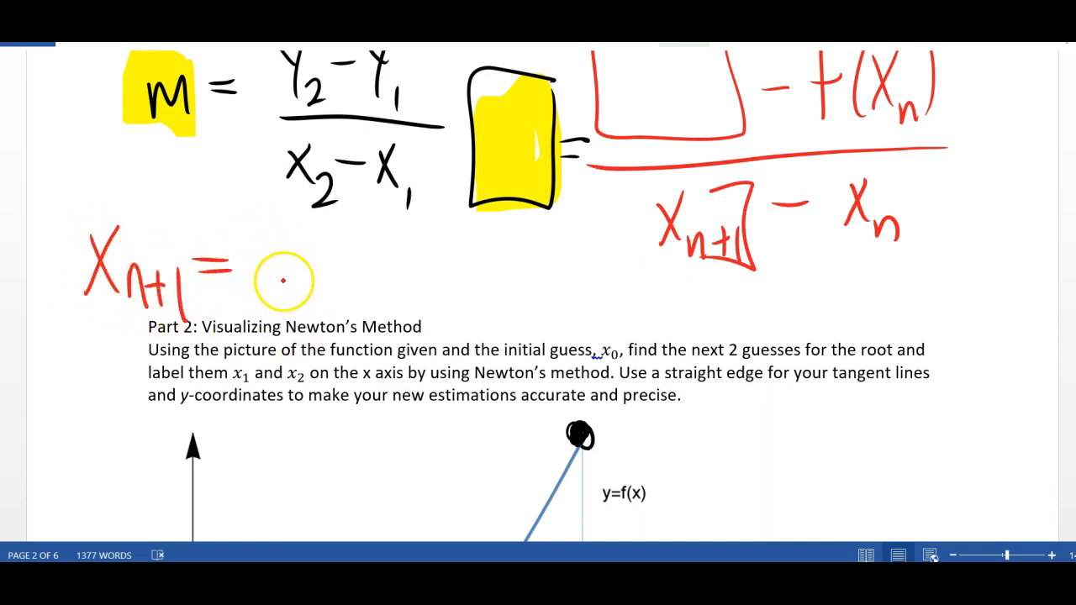
# Handwrite "f(x_n), f'(x_n)," in red after the equals sign
pyautogui.moveTo(320, 227); pyautogui.dragTo(315, 303)
pyautogui.moveTo(279, 271)
pyautogui.mouseDown()
pyautogui.moveTo(321, 268)
pyautogui.moveTo(346, 298)
pyautogui.mouseUp()
pyautogui.moveTo(363, 259)
pyautogui.mouseDown()
pyautogui.moveTo(349, 292)
pyautogui.moveTo(411, 301)
pyautogui.mouseUp()
pyautogui.moveTo(406, 244); pyautogui.dragTo(415, 302)
pyautogui.moveTo(439, 299); pyautogui.dragTo(433, 319)
pyautogui.moveTo(462, 227)
pyautogui.mouseDown()
pyautogui.moveTo(478, 244)
pyautogui.moveTo(451, 304)
pyautogui.mouseUp()
pyautogui.moveTo(444, 271); pyautogui.dragTo(476, 267)
pyautogui.moveTo(496, 228)
pyautogui.mouseDown()
pyautogui.moveTo(507, 299)
pyautogui.moveTo(531, 294)
pyautogui.mouseUp()
pyautogui.moveTo(531, 268)
pyautogui.mouseDown()
pyautogui.moveTo(534, 292)
pyautogui.moveTo(555, 303)
pyautogui.mouseUp()
pyautogui.moveTo(558, 241)
pyautogui.mouseDown()
pyautogui.moveTo(553, 304)
pyautogui.moveTo(571, 319)
pyautogui.mouseUp()
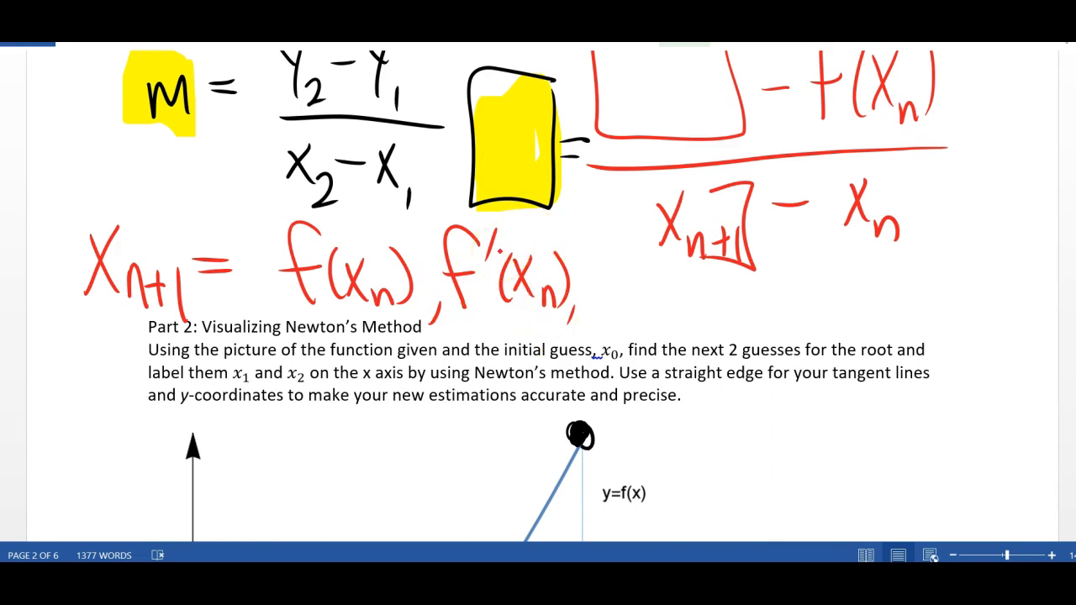
# Add "x_n" in red to the end of the list and draw an outline around all three terms
pyautogui.moveTo(634, 279); pyautogui.dragTo(671, 318)
pyautogui.moveTo(669, 274); pyautogui.dragTo(627, 328)
pyautogui.moveTo(674, 330)
pyautogui.mouseDown()
pyautogui.moveTo(684, 308)
pyautogui.moveTo(696, 331)
pyautogui.mouseUp()
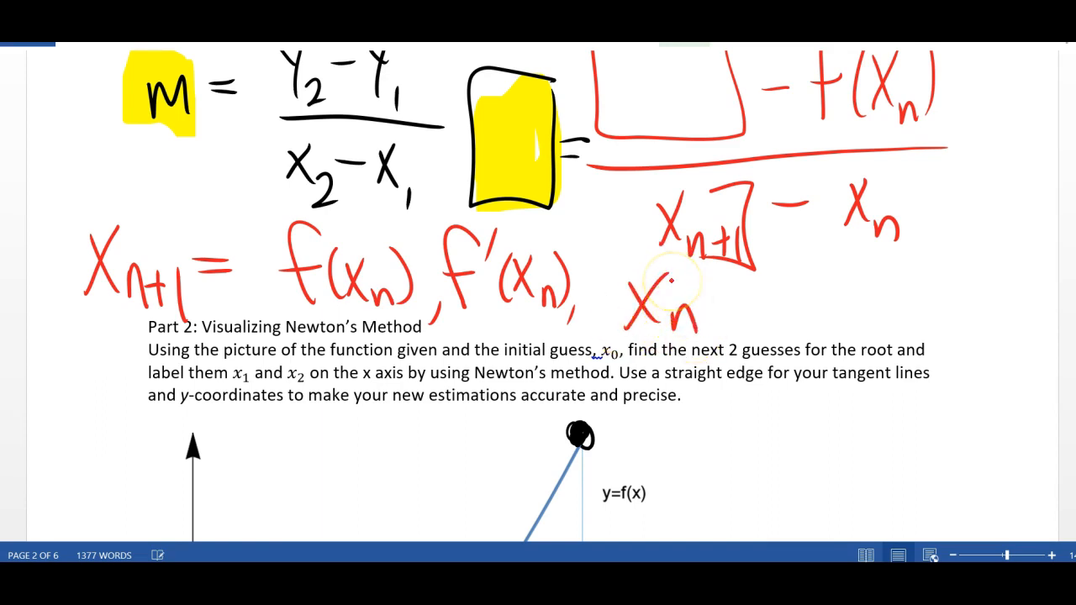
pyautogui.moveTo(278, 225)
pyautogui.mouseDown()
pyautogui.moveTo(280, 244)
pyautogui.moveTo(605, 341)
pyautogui.moveTo(500, 204)
pyautogui.moveTo(243, 208)
pyautogui.mouseUp()
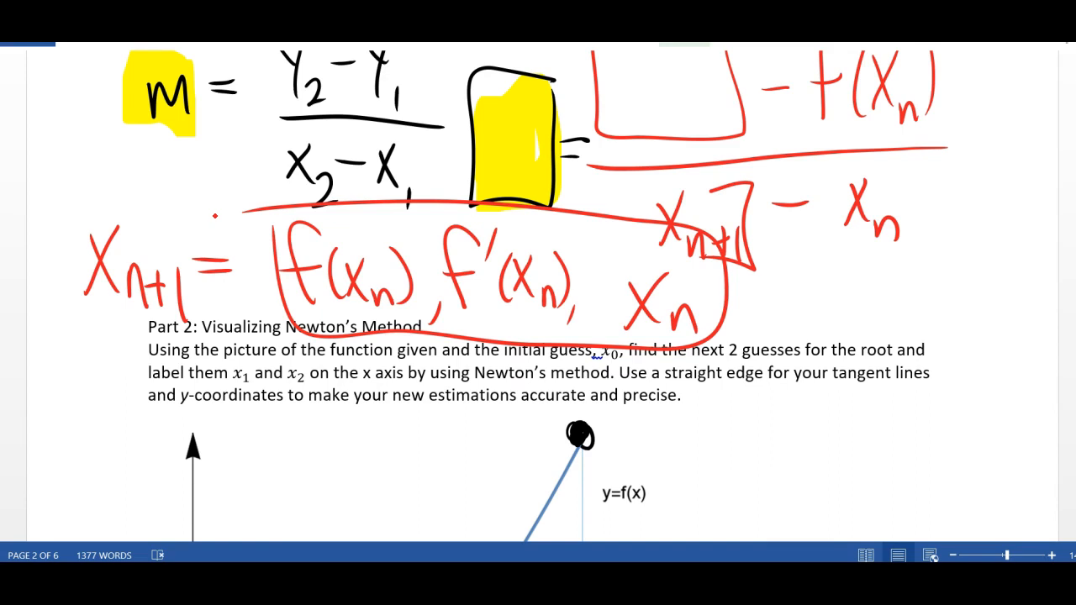
# Handwrite "x_n+1 = x_n" in blue in the blank space above the Part 3 heading
pyautogui.scroll(-15, 216, 216)
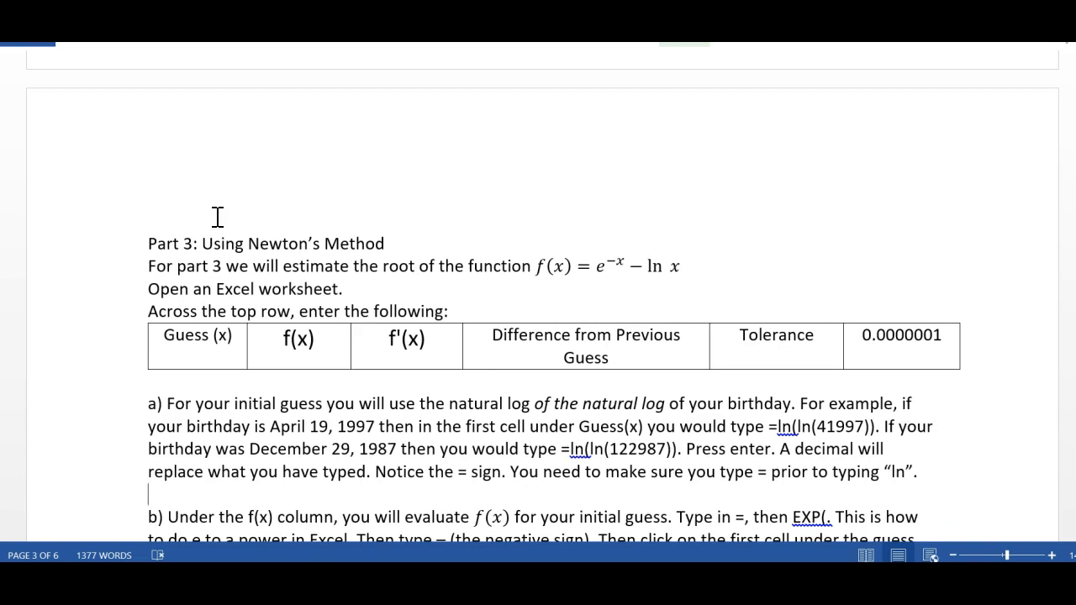
pyautogui.click(536, 31)
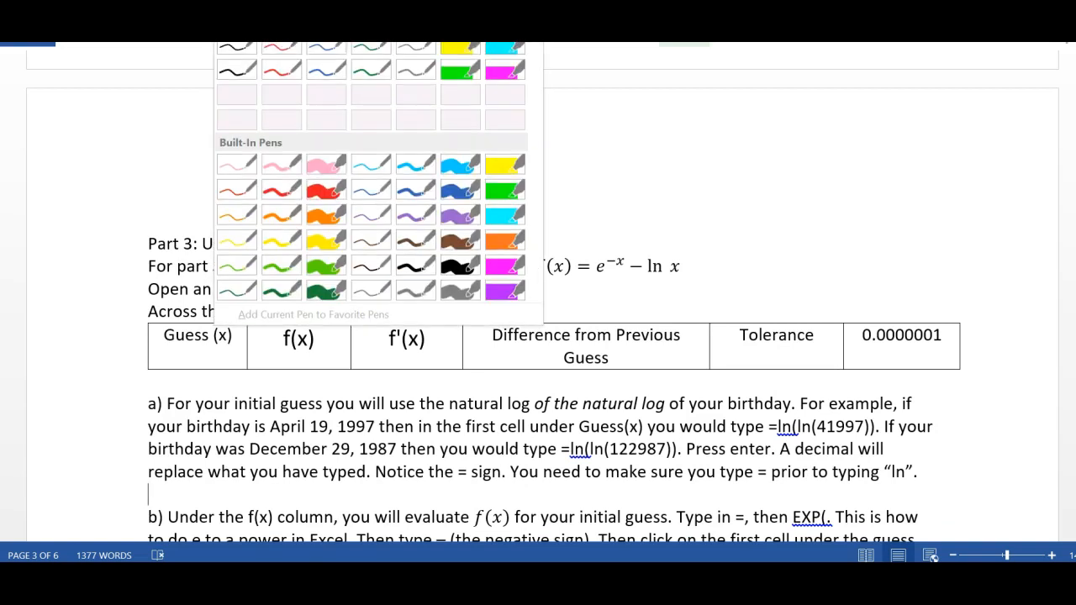
pyautogui.click(326, 40)
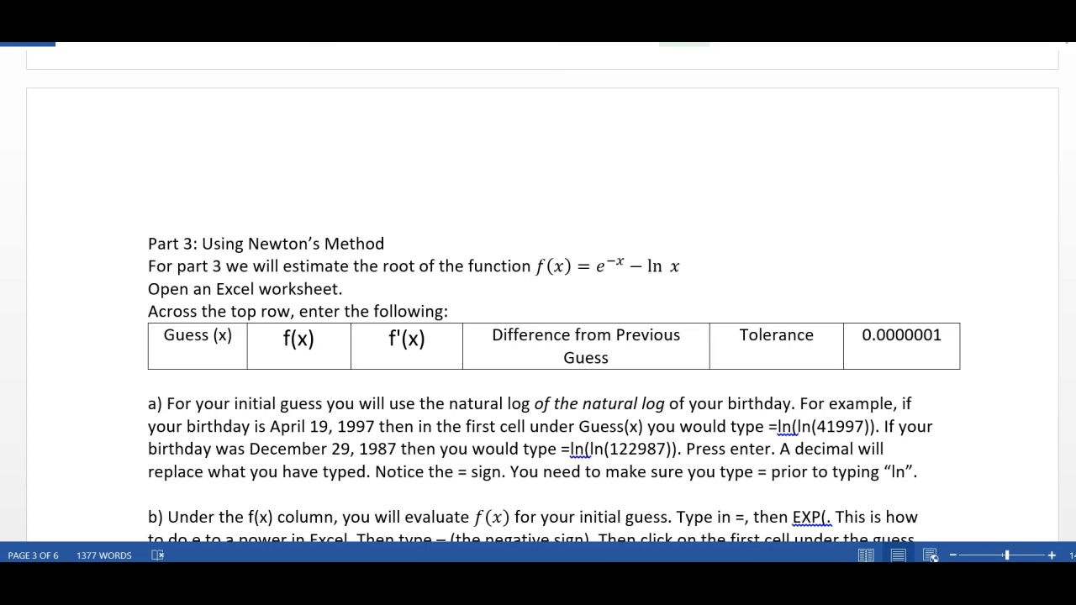
pyautogui.moveTo(559, 141); pyautogui.dragTo(588, 189)
pyautogui.moveTo(592, 132)
pyautogui.mouseDown()
pyautogui.moveTo(565, 190)
pyautogui.moveTo(622, 206)
pyautogui.moveTo(644, 189)
pyautogui.mouseUp()
pyautogui.moveTo(657, 167); pyautogui.dragTo(660, 217)
pyautogui.moveTo(697, 147)
pyautogui.mouseDown()
pyautogui.moveTo(724, 144)
pyautogui.moveTo(725, 164)
pyautogui.moveTo(769, 185)
pyautogui.mouseUp()
pyautogui.moveTo(780, 136)
pyautogui.mouseDown()
pyautogui.moveTo(756, 186)
pyautogui.moveTo(799, 210)
pyautogui.mouseUp()
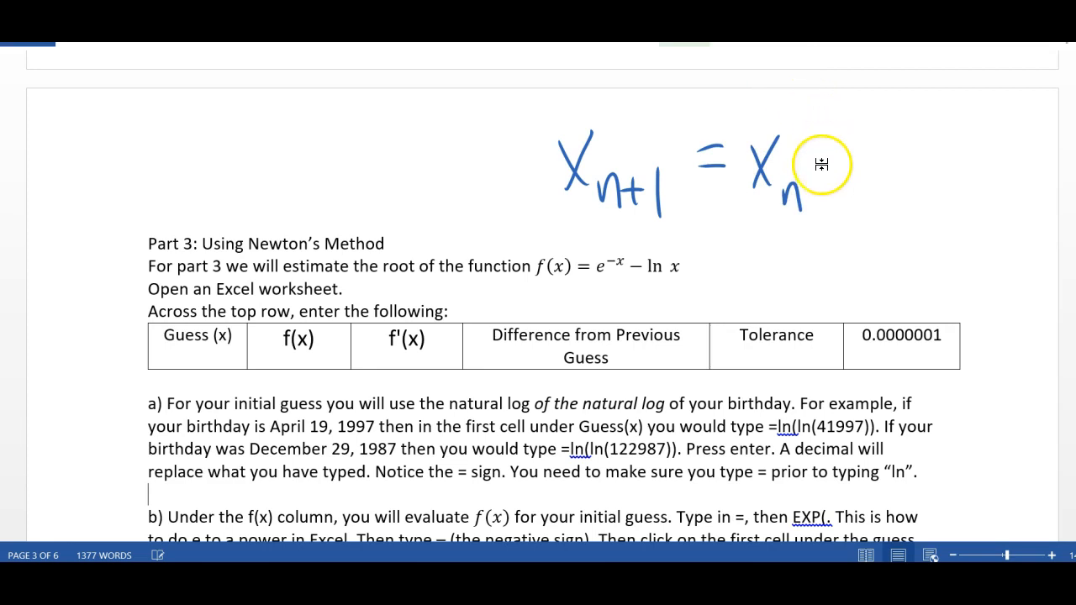
# Extend the blue example formula with "+ f(x_n)/f'(x_n)" written as a fraction
pyautogui.moveTo(828, 141)
pyautogui.mouseDown()
pyautogui.moveTo(828, 178)
pyautogui.moveTo(839, 156)
pyautogui.mouseUp()
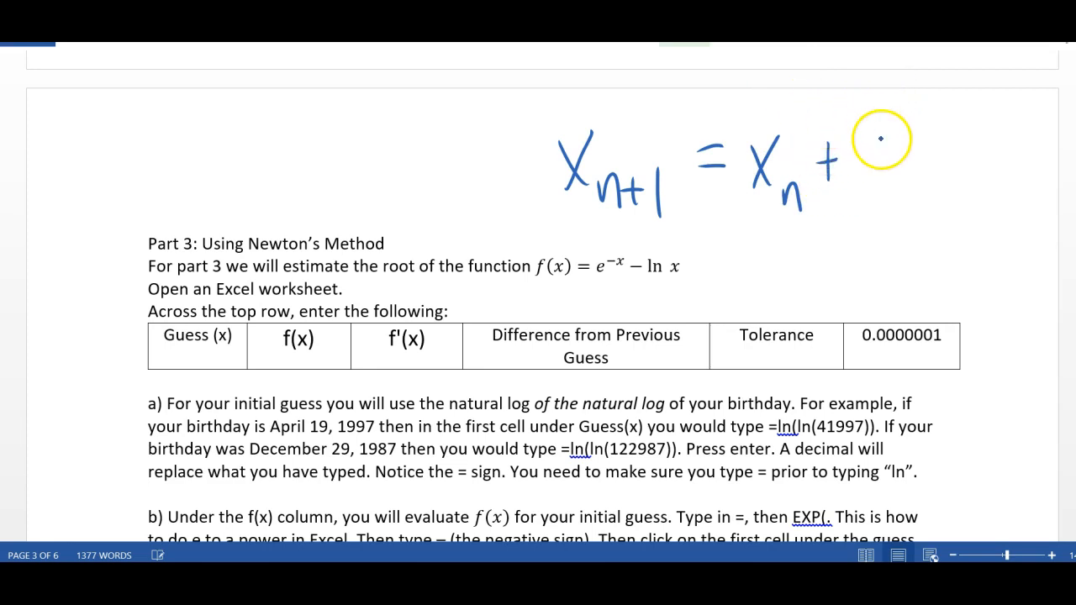
pyautogui.moveTo(894, 110)
pyautogui.mouseDown()
pyautogui.moveTo(882, 156)
pyautogui.moveTo(895, 140)
pyautogui.moveTo(904, 165)
pyautogui.mouseUp()
pyautogui.moveTo(914, 126); pyautogui.dragTo(930, 164)
pyautogui.moveTo(929, 126)
pyautogui.mouseDown()
pyautogui.moveTo(914, 167)
pyautogui.moveTo(951, 169)
pyautogui.moveTo(871, 176)
pyautogui.moveTo(892, 244)
pyautogui.mouseUp()
pyautogui.moveTo(901, 207)
pyautogui.mouseDown()
pyautogui.moveTo(882, 208)
pyautogui.moveTo(918, 242)
pyautogui.moveTo(946, 243)
pyautogui.mouseUp()
pyautogui.moveTo(946, 212)
pyautogui.mouseDown()
pyautogui.moveTo(929, 245)
pyautogui.moveTo(975, 257)
pyautogui.mouseUp()
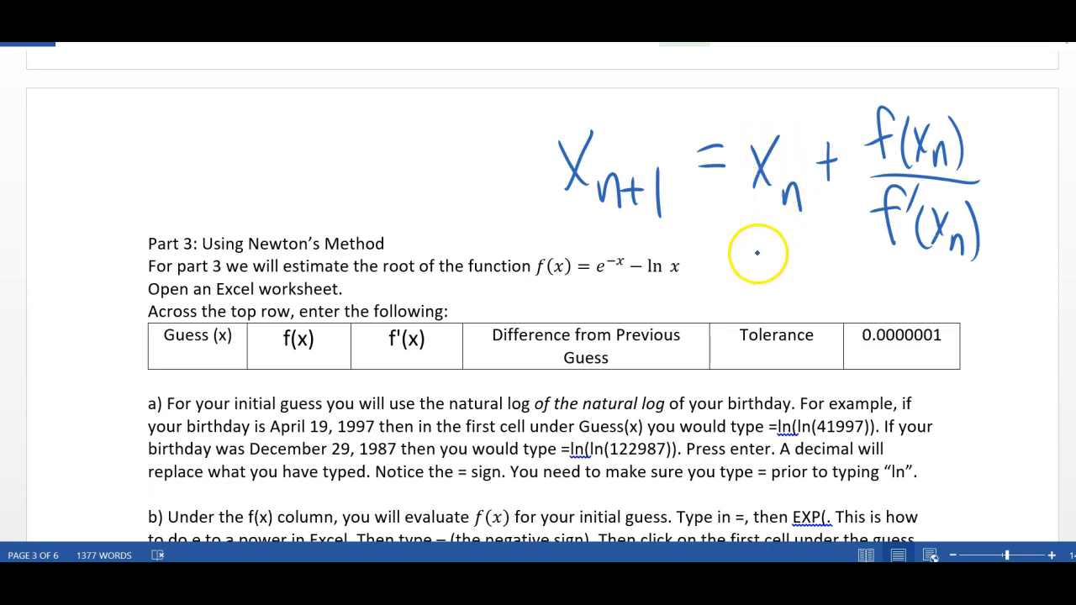
# Label x_n as "Old" and x_n+1 as "new guess" in blue, each with an arrow pointing to its term
pyautogui.moveTo(739, 253); pyautogui.dragTo(760, 306)
pyautogui.moveTo(783, 282); pyautogui.dragTo(789, 310)
pyautogui.moveTo(753, 237)
pyautogui.mouseDown()
pyautogui.moveTo(750, 198)
pyautogui.moveTo(765, 219)
pyautogui.mouseUp()
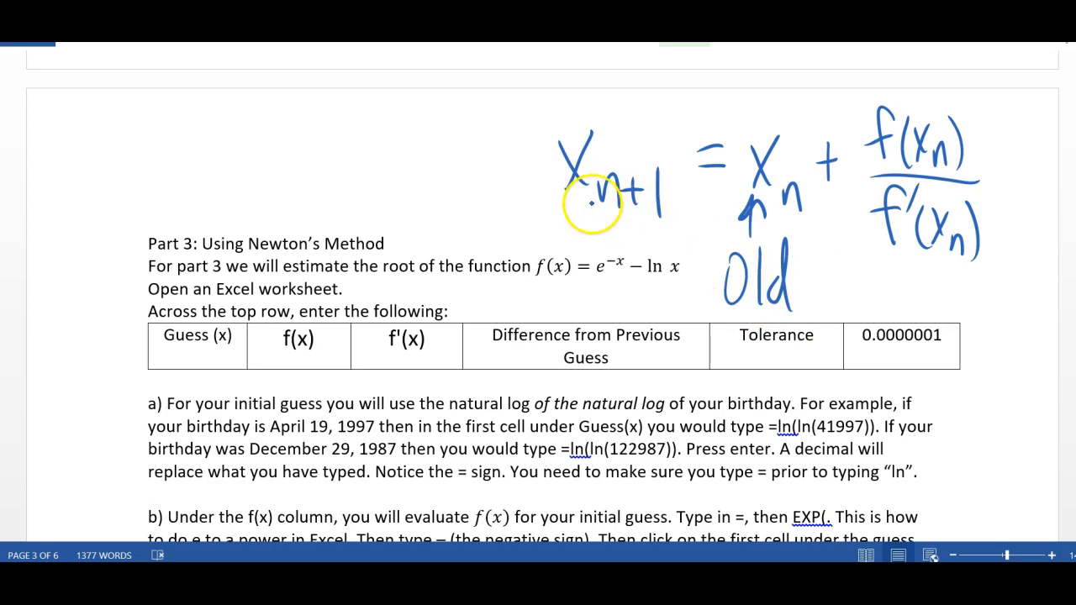
pyautogui.moveTo(337, 220)
pyautogui.mouseDown()
pyautogui.moveTo(365, 168)
pyautogui.moveTo(383, 178)
pyautogui.moveTo(379, 210)
pyautogui.moveTo(422, 204)
pyautogui.moveTo(483, 231)
pyautogui.moveTo(565, 210)
pyautogui.mouseUp()
# Draw a blue box around x_n and horizontal blue lines below the fraction
pyautogui.moveTo(736, 114)
pyautogui.mouseDown()
pyautogui.moveTo(815, 149)
pyautogui.moveTo(739, 118)
pyautogui.mouseUp()
pyautogui.moveTo(847, 276); pyautogui.dragTo(924, 274)
pyautogui.moveTo(823, 294); pyautogui.dragTo(937, 292)
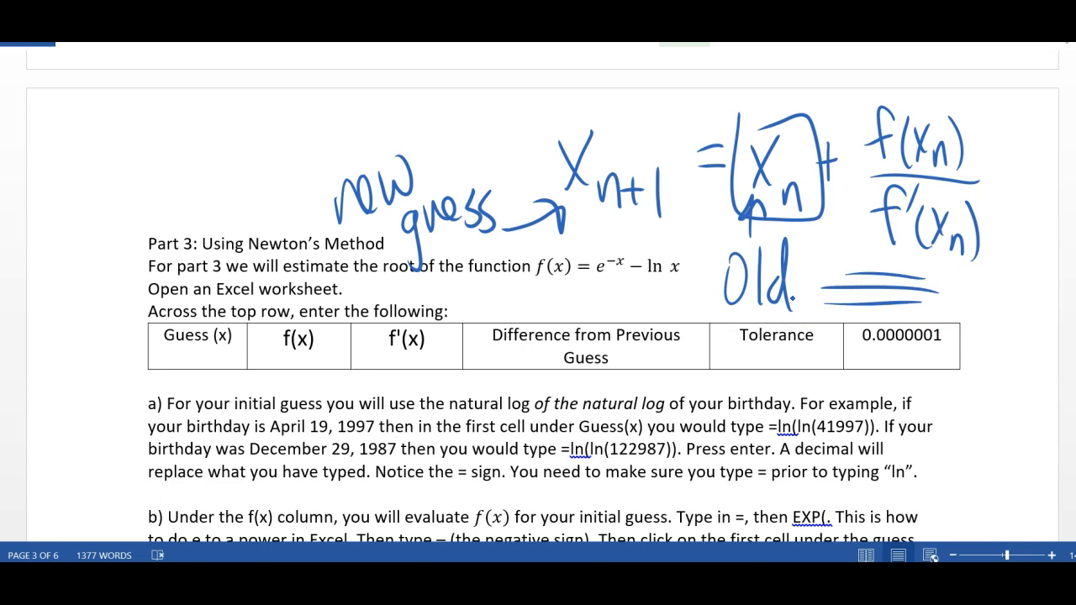
# Switch to Excel and enter the next-guess formula =A2+B2/C2 in cell A3
pyautogui.click(567, 540)
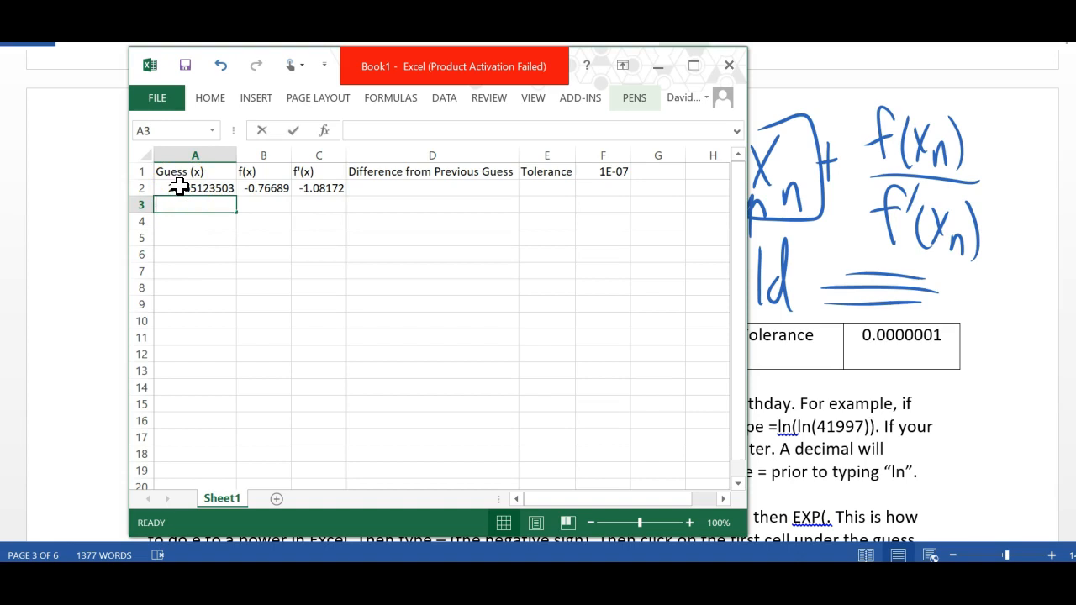
pyautogui.write('=')
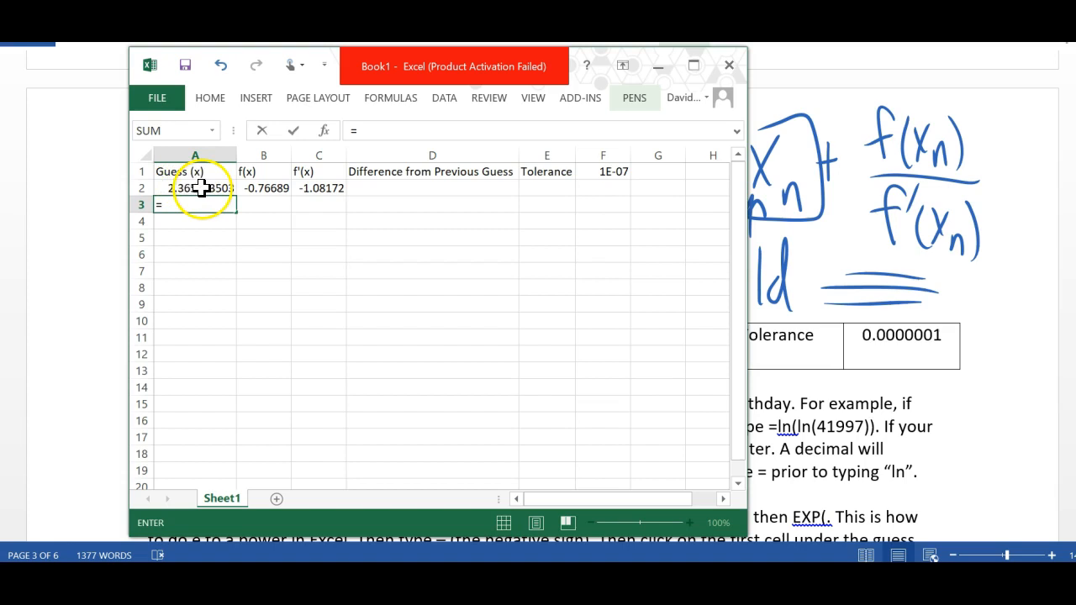
pyautogui.click(160, 190)
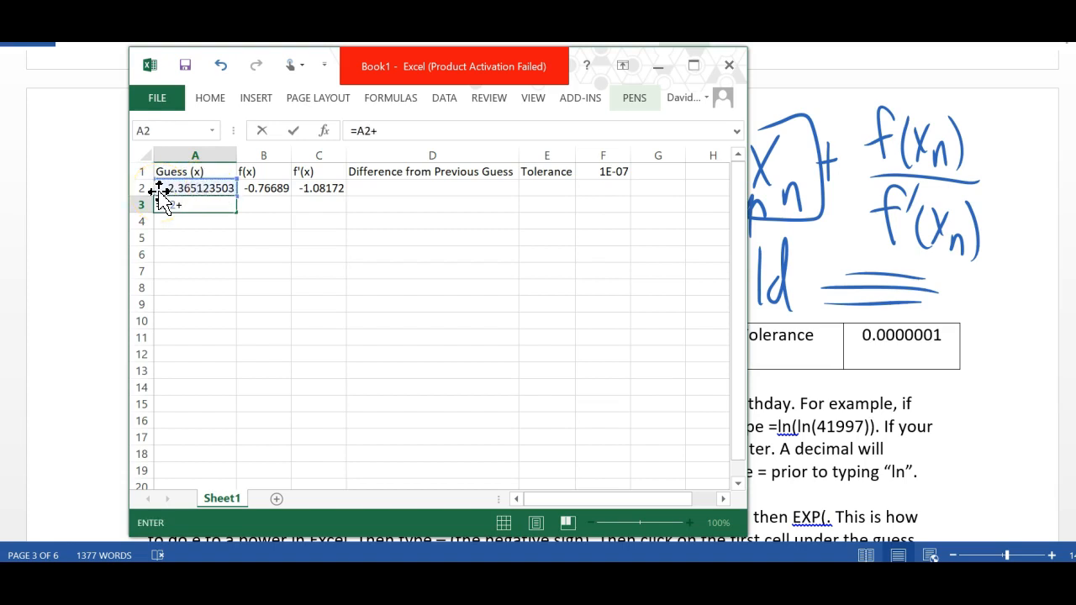
pyautogui.write('+')
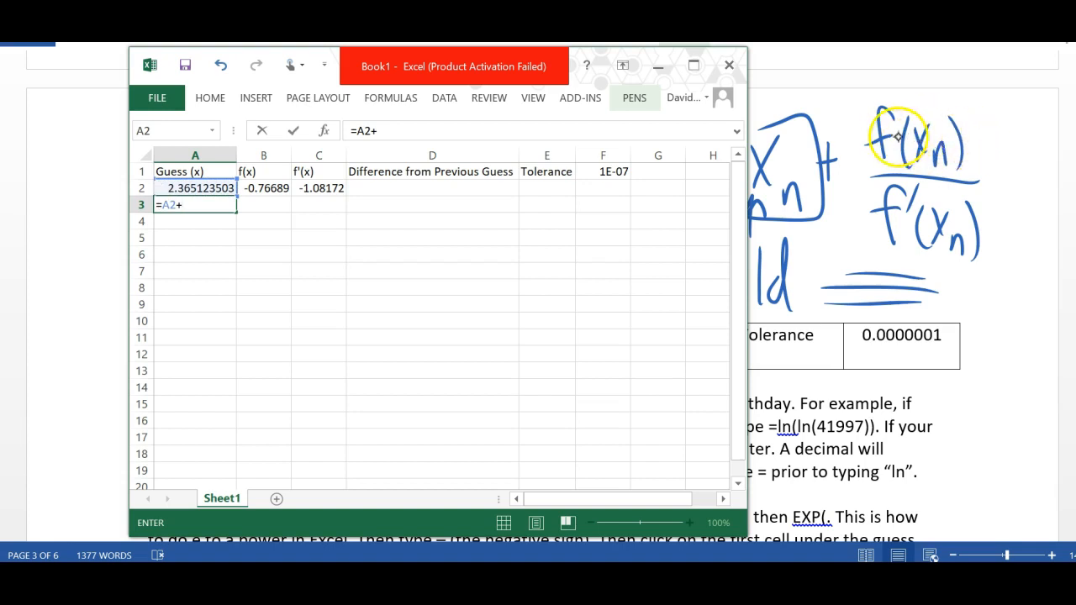
pyautogui.click(252, 187)
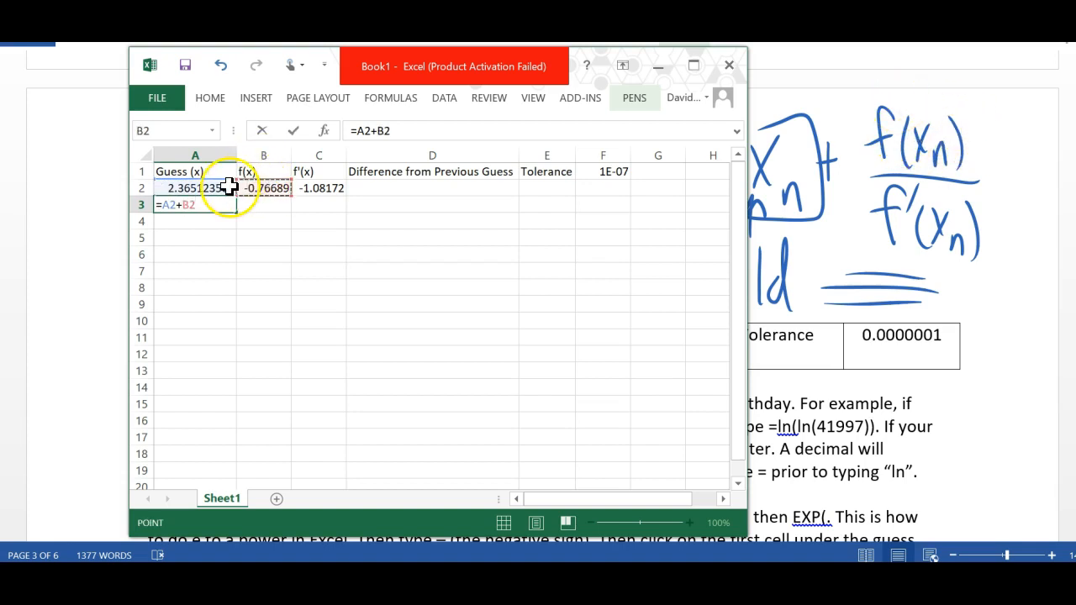
pyautogui.write('/')
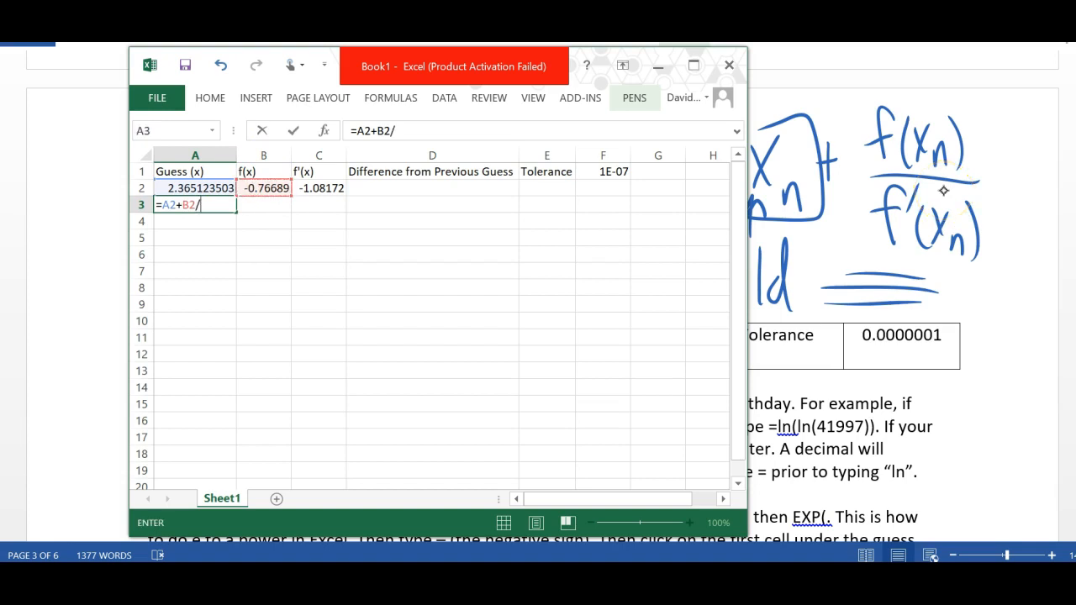
pyautogui.click(319, 185)
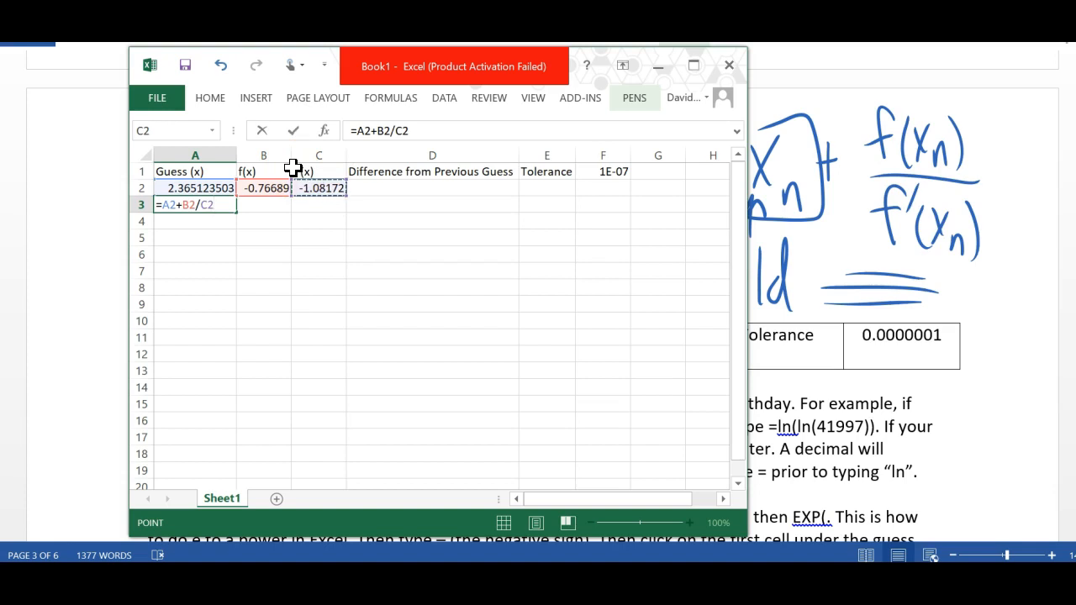
pyautogui.press('Return')
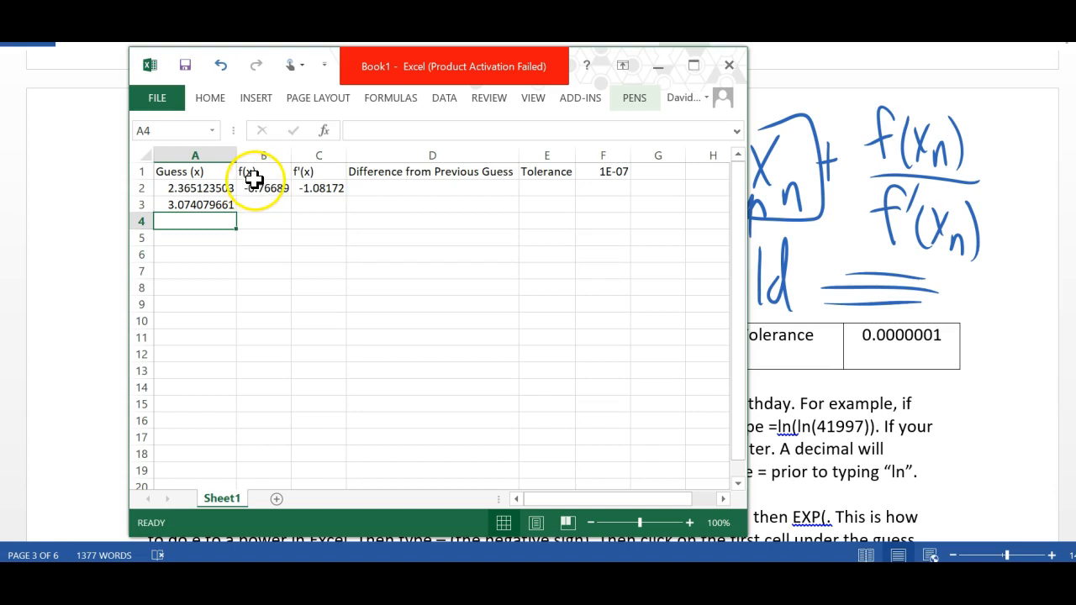
# Fill the f(x) and f'(x) formulas from B2:C2 down to row 3
pyautogui.moveTo(259, 188); pyautogui.dragTo(320, 187)
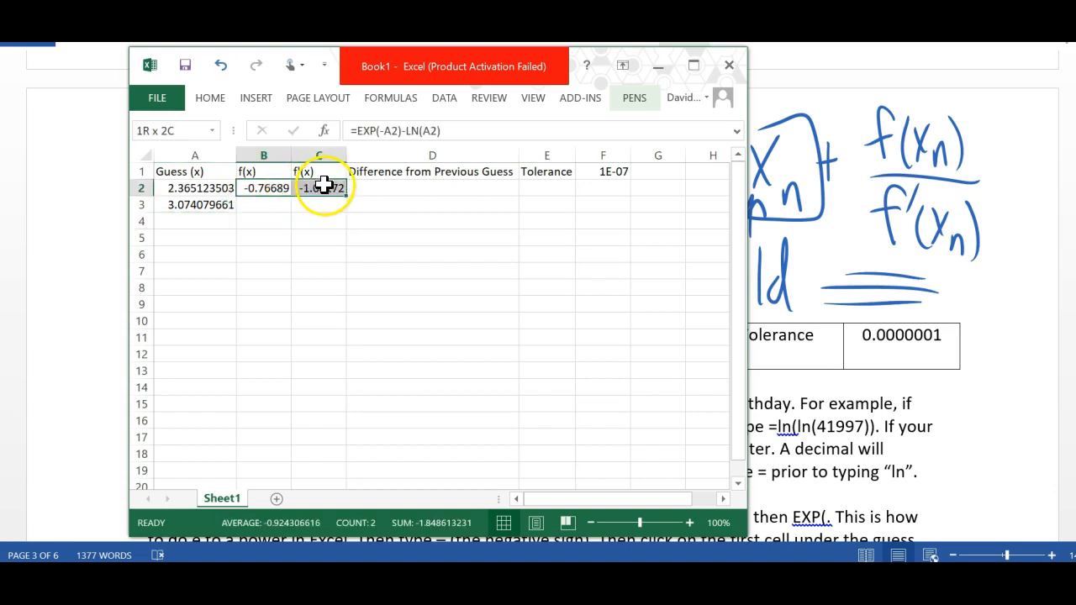
pyautogui.click(258, 217)
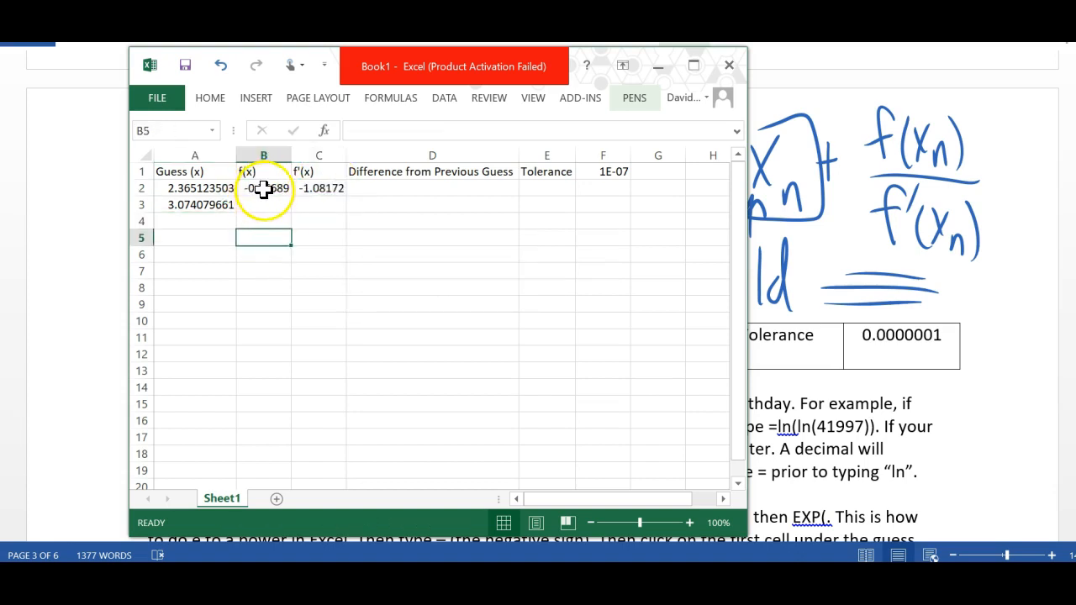
pyautogui.moveTo(257, 186); pyautogui.dragTo(298, 164)
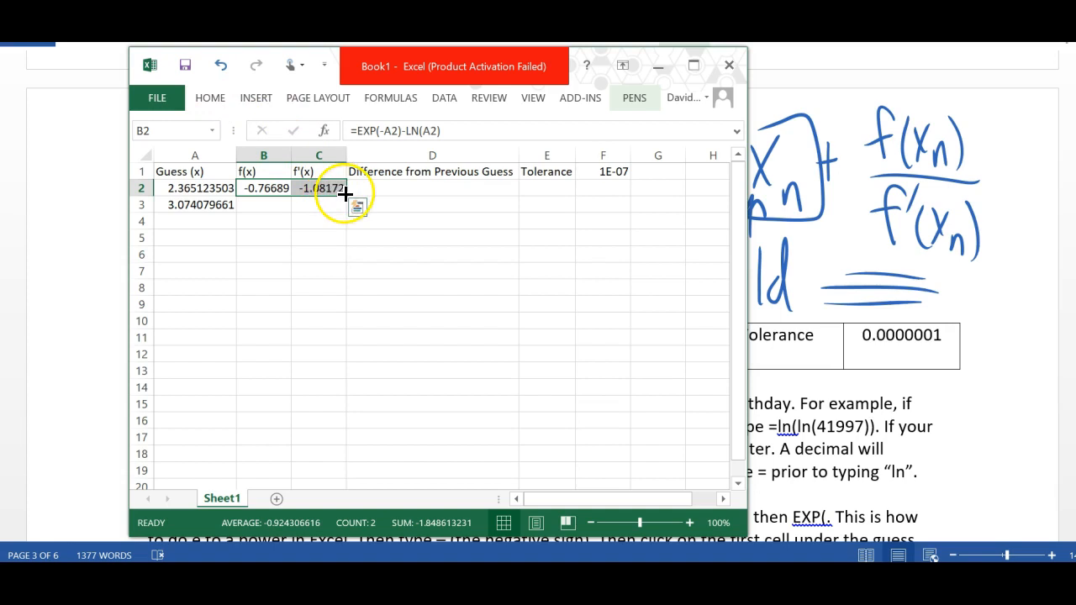
pyautogui.moveTo(345, 195); pyautogui.dragTo(351, 210)
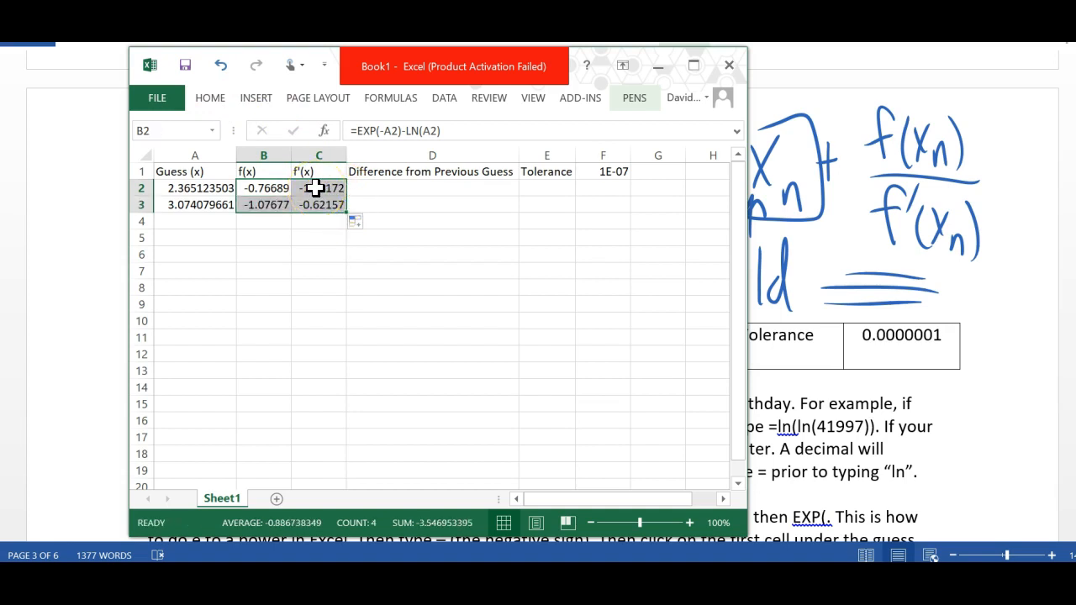
# Review the copied formulas in B3 and C3, and highlight the second iteration in A3:C3
pyautogui.click(266, 223)
pyautogui.click(251, 199)
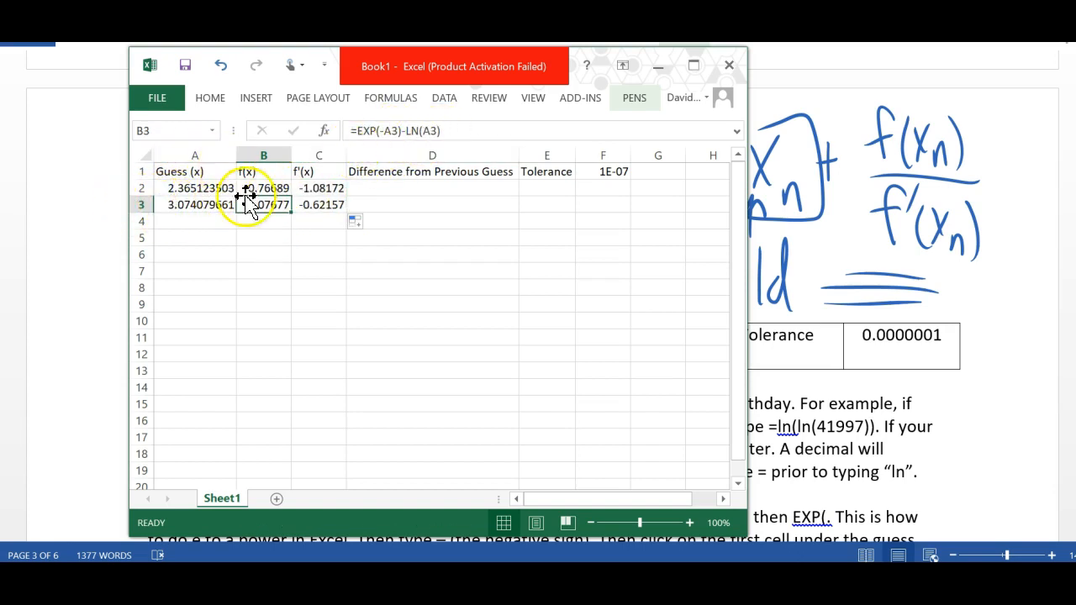
pyautogui.click(334, 203)
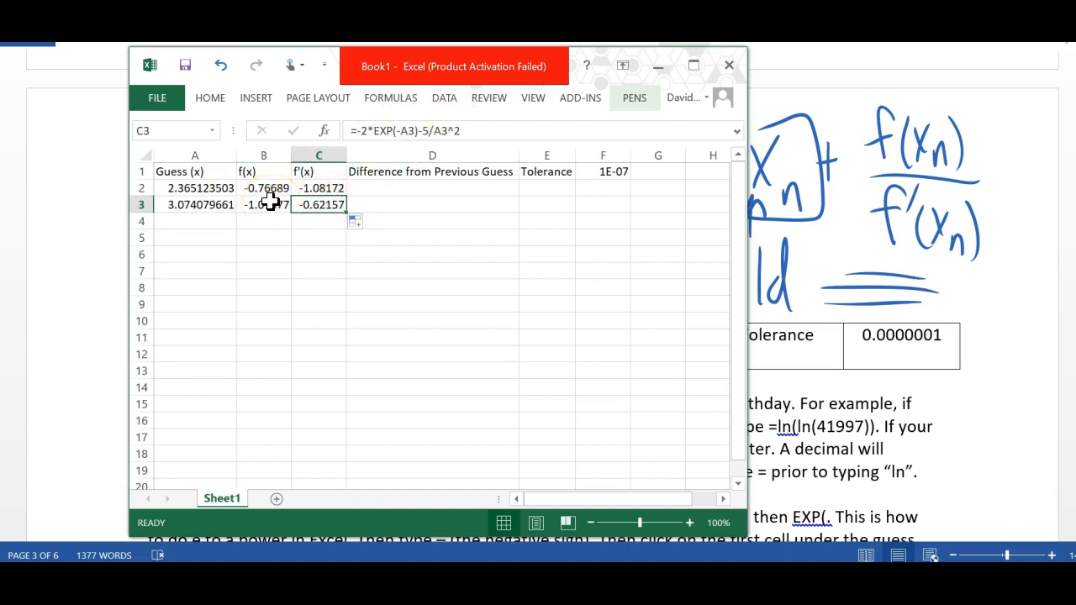
pyautogui.click(205, 235)
pyautogui.moveTo(192, 204); pyautogui.dragTo(353, 187)
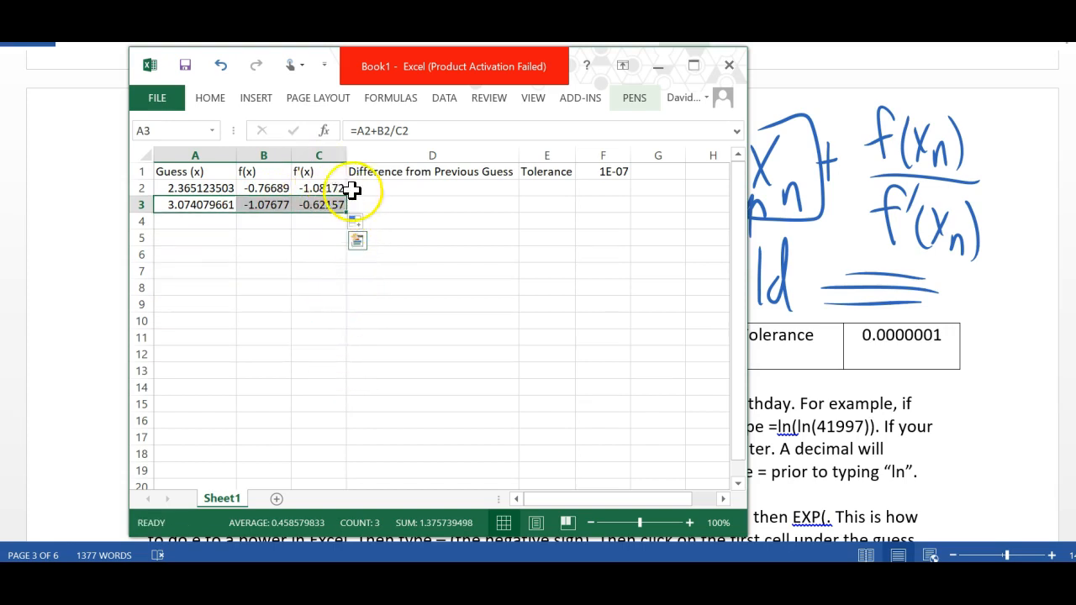
# Enter the absolute-difference formula =ABS(A3-A2) in cell D3
pyautogui.click(361, 204)
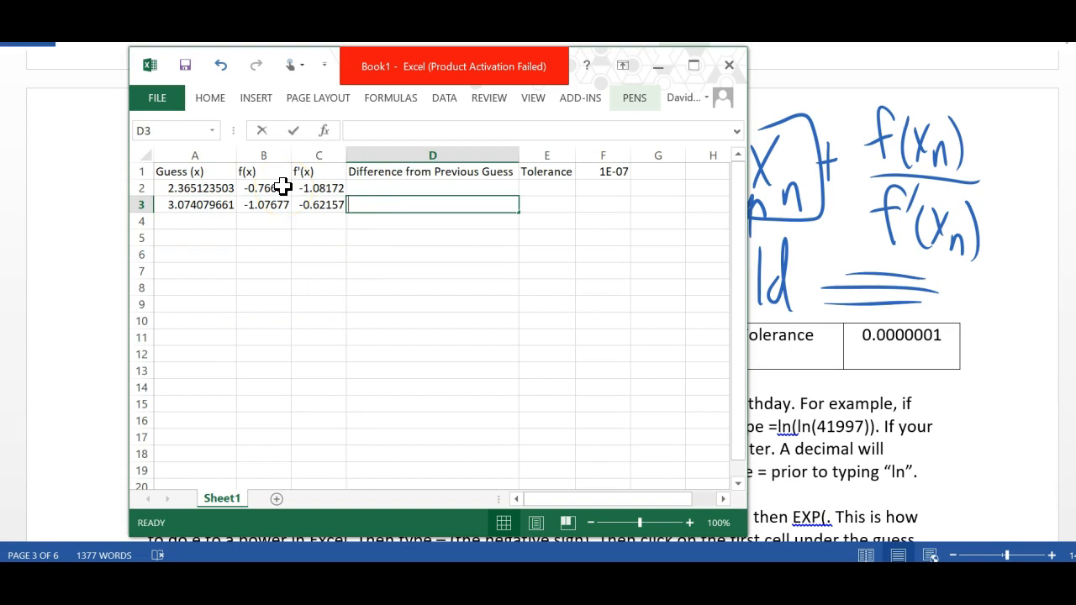
pyautogui.write('=a')
pyautogui.write('b')
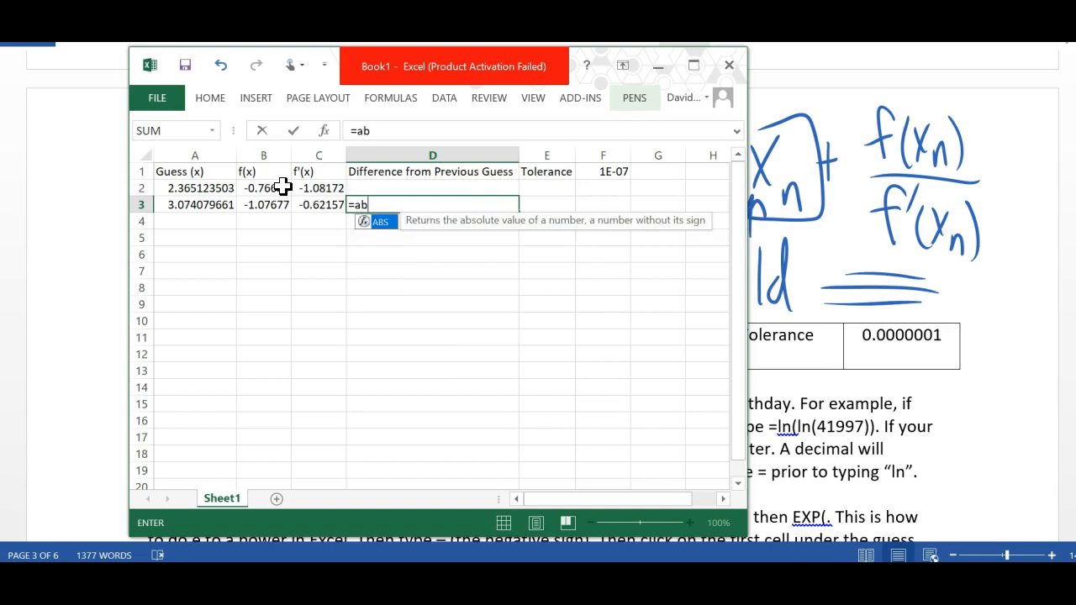
pyautogui.write('s(')
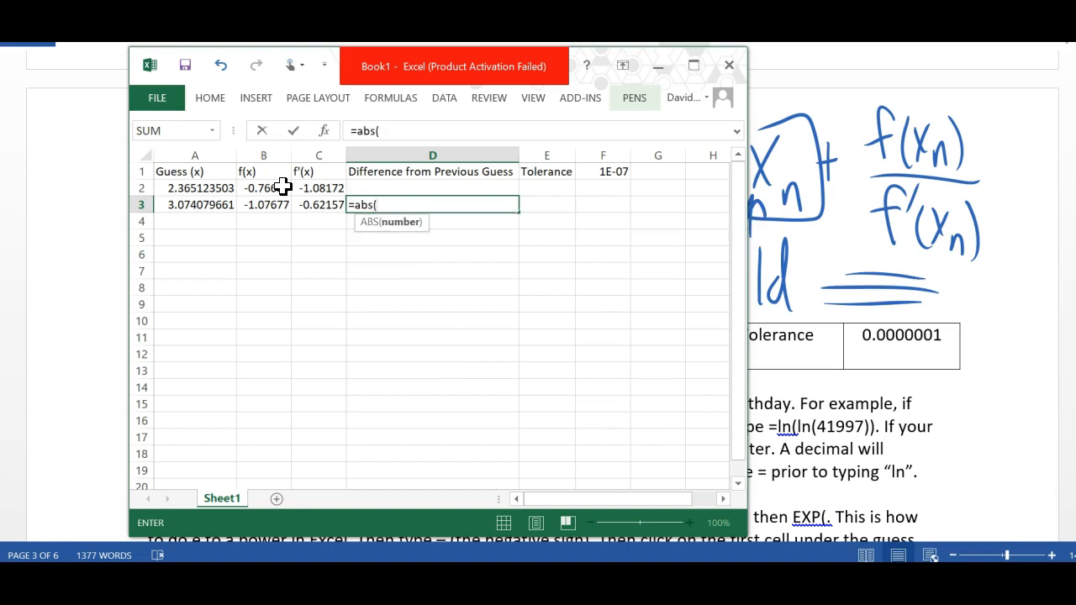
pyautogui.click(173, 205)
pyautogui.write('-')
pyautogui.click(177, 187)
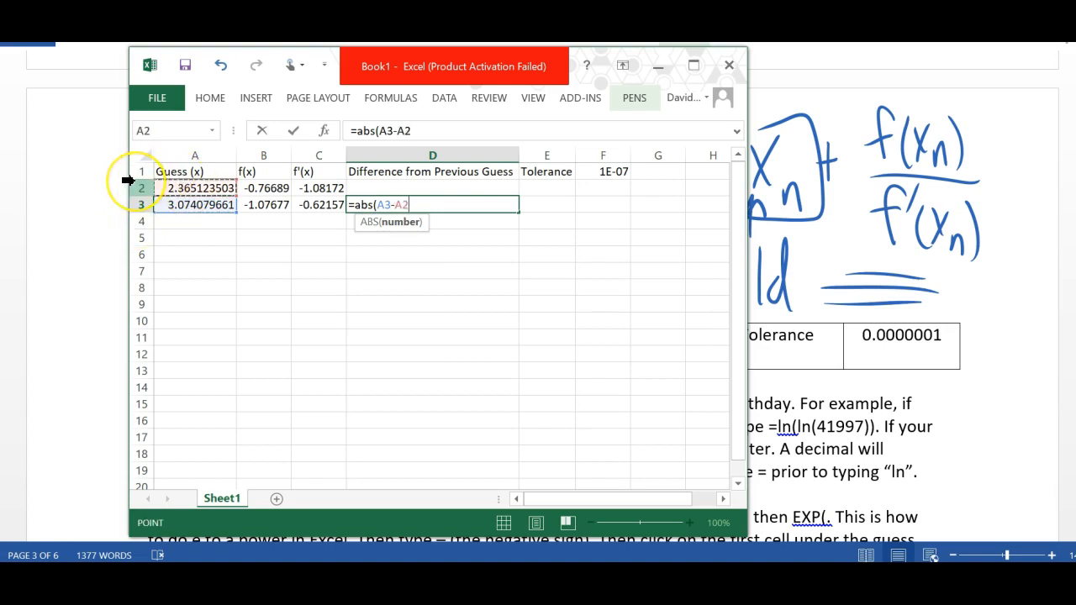
pyautogui.write(')')
pyautogui.press('Return')
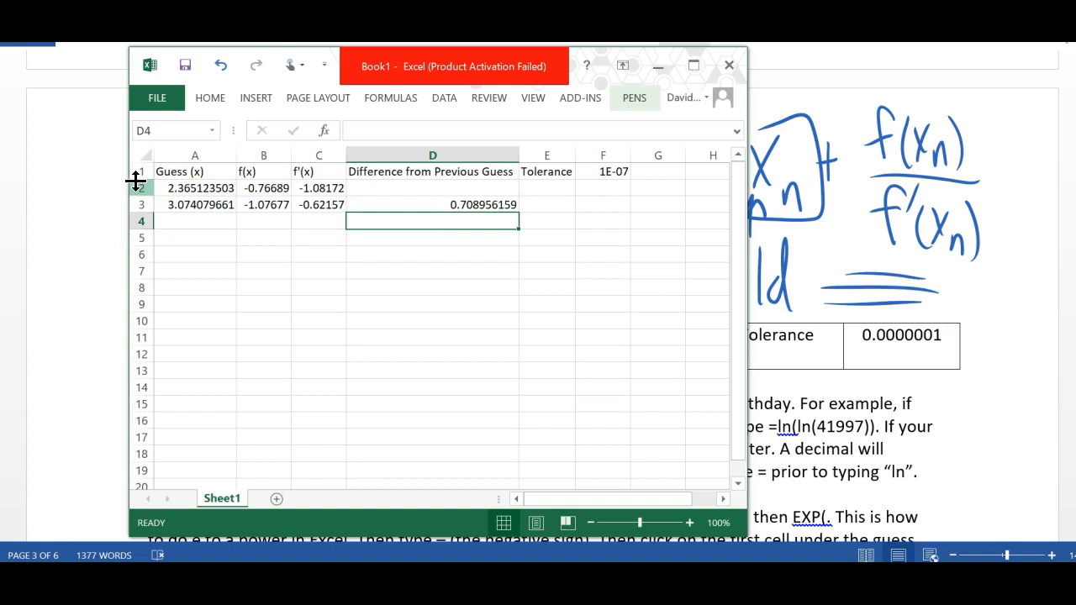
pyautogui.click(201, 221)
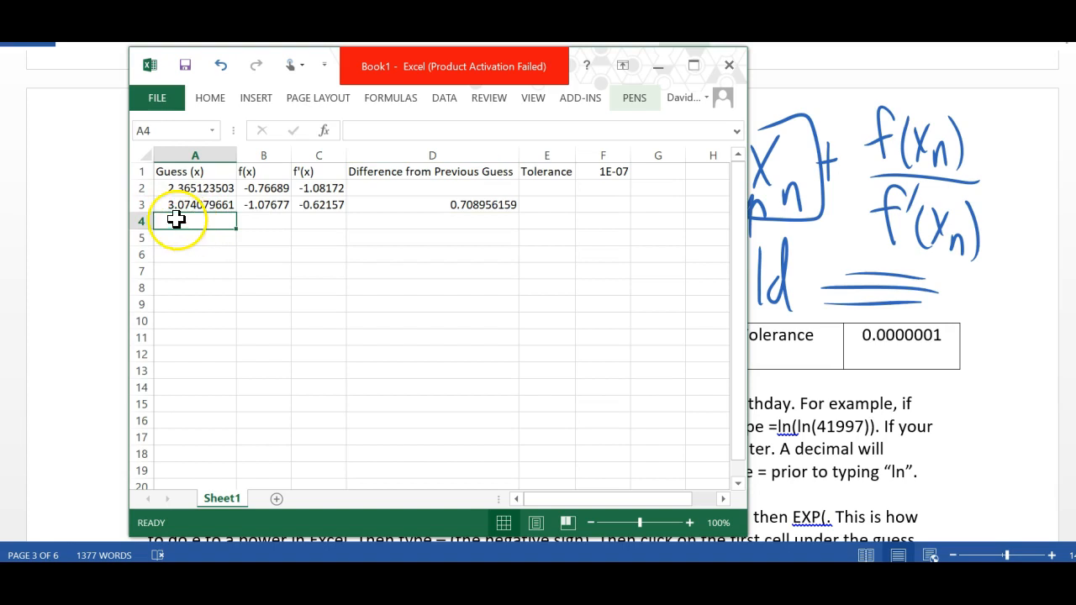
pyautogui.moveTo(210, 217); pyautogui.dragTo(319, 206)
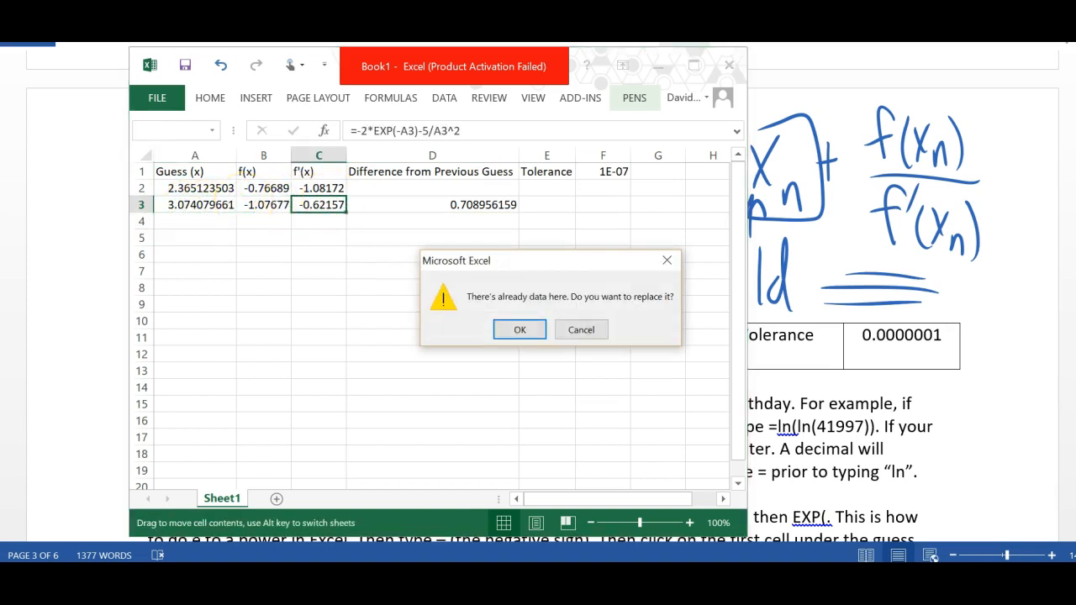
pyautogui.click(581, 329)
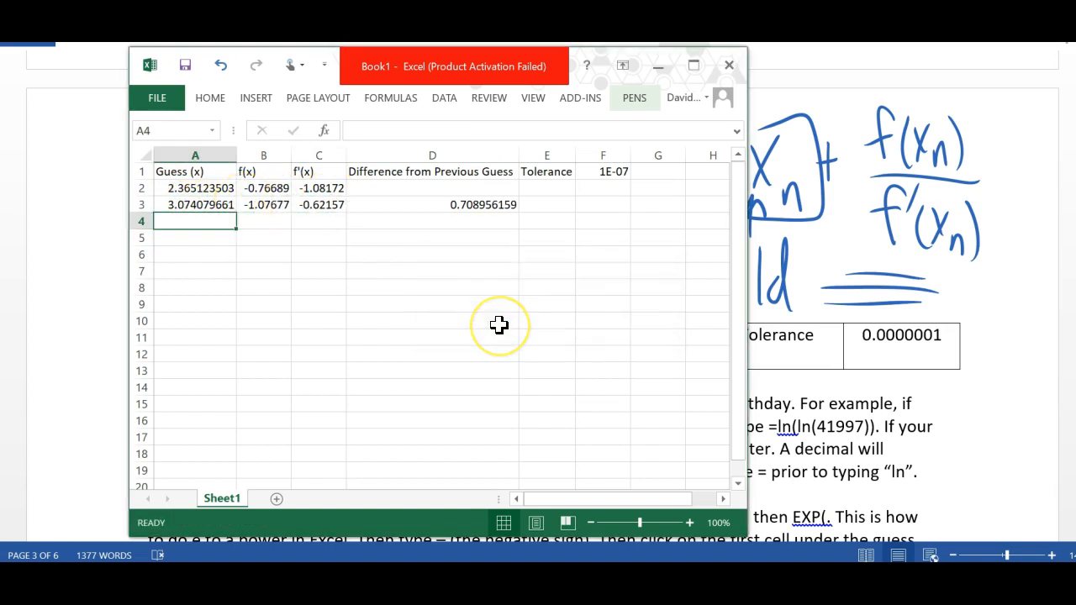
# Fill the second-iteration formulas in A3:D3 down through the rows below
pyautogui.click(200, 207)
pyautogui.moveTo(218, 205); pyautogui.dragTo(416, 205)
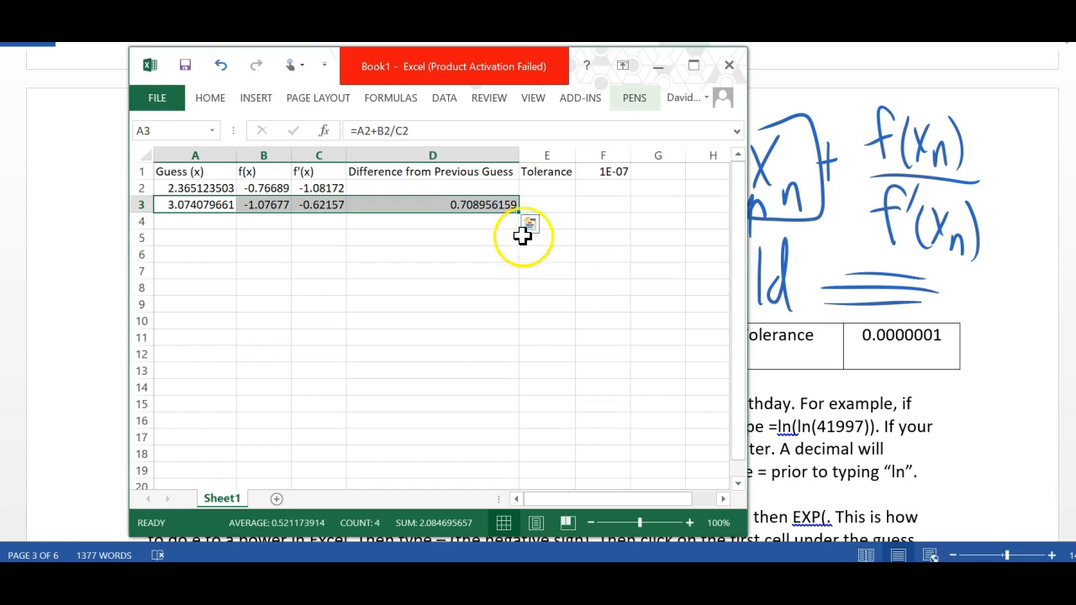
pyautogui.moveTo(515, 212); pyautogui.dragTo(516, 445)
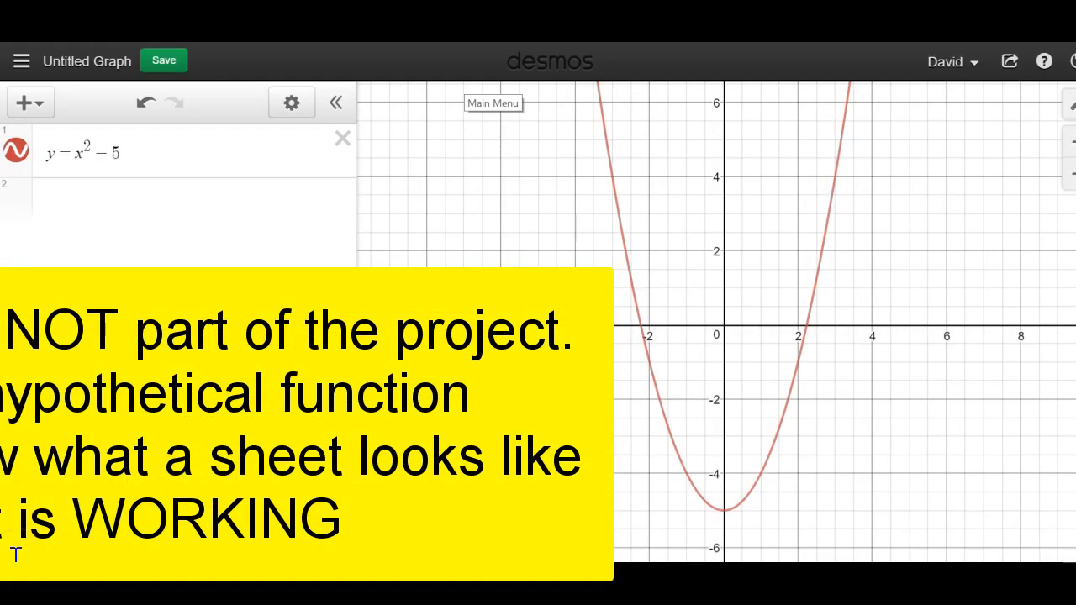
# Read the coordinates of the positive x-intercept of the y = x^2 - 5 parabola in Desmos
pyautogui.click(807, 325)
pyautogui.moveTo(807, 325)
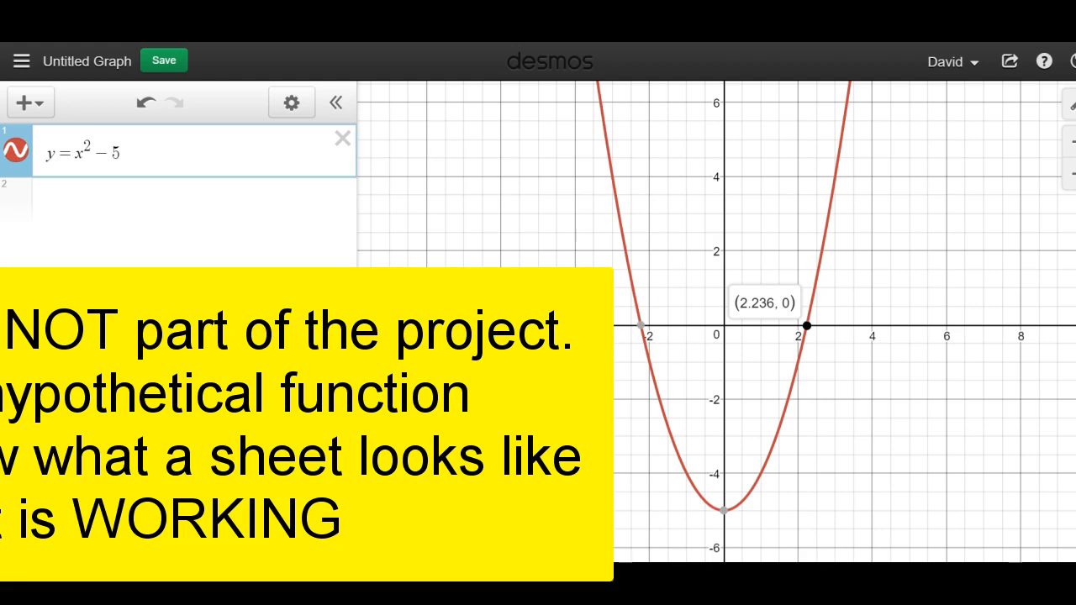
# Switch to Excel and set the initial guess in cell A2 to 4
pyautogui.click(535, 579)
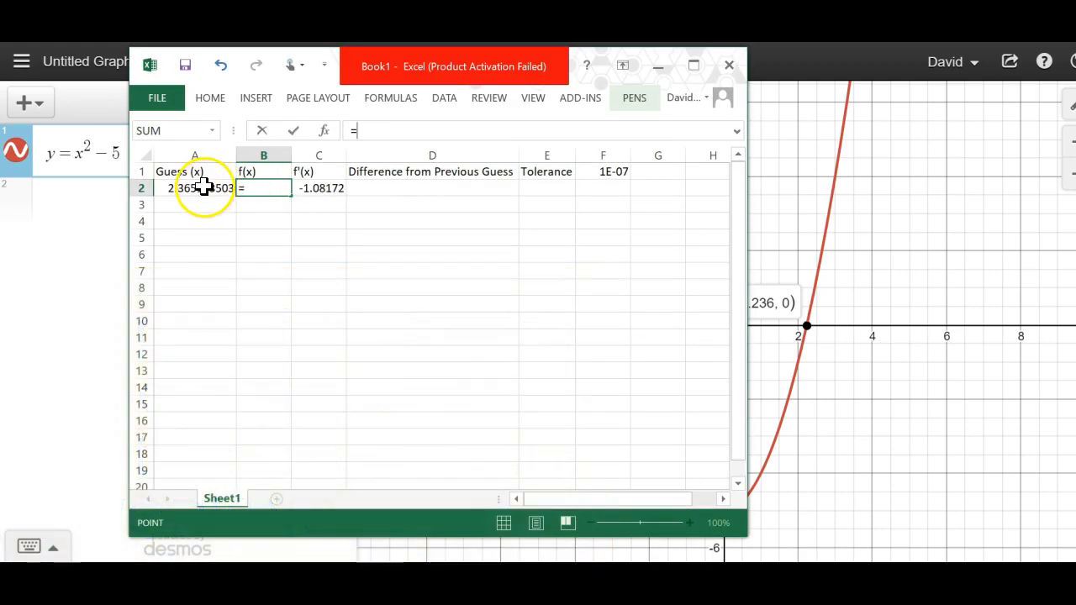
pyautogui.click(204, 186)
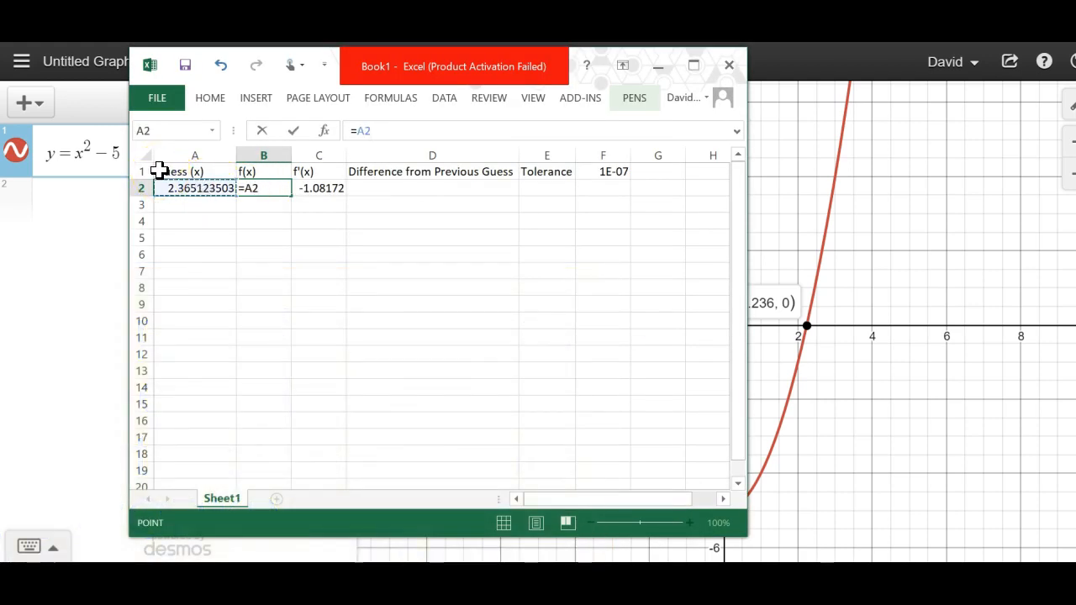
pyautogui.write('4')
pyautogui.click(137, 204)
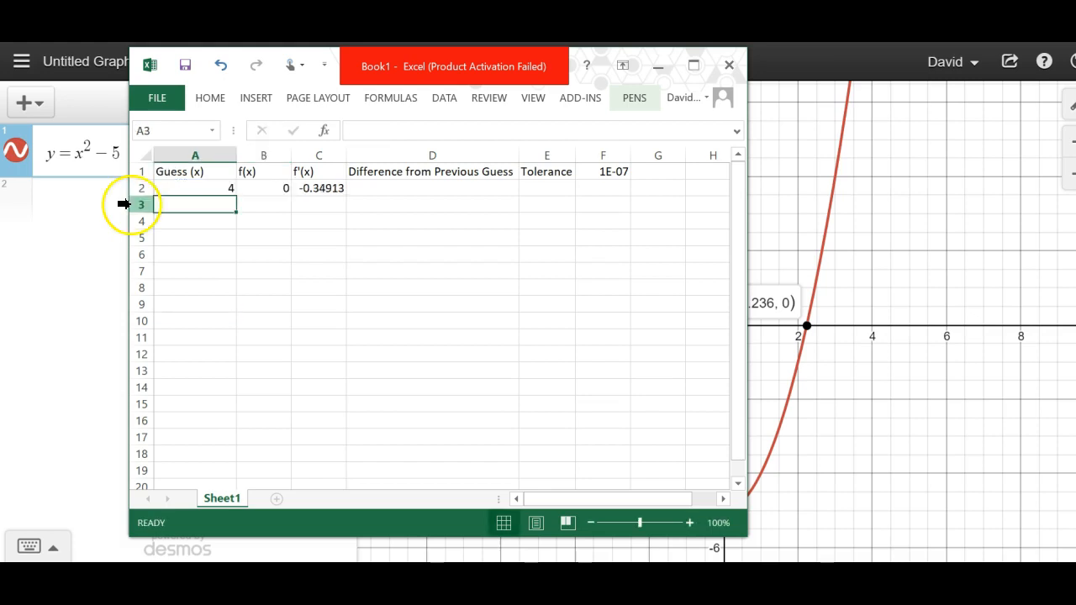
# Replace the f(x) formula in B2 with =A2^2-5
pyautogui.click(263, 186)
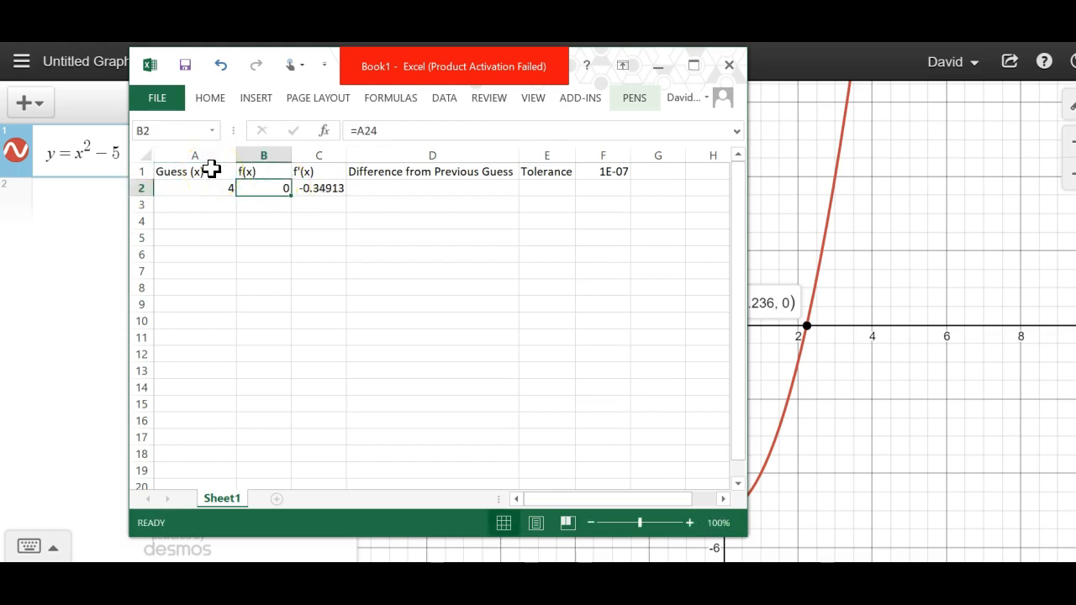
pyautogui.write('=')
pyautogui.click(190, 186)
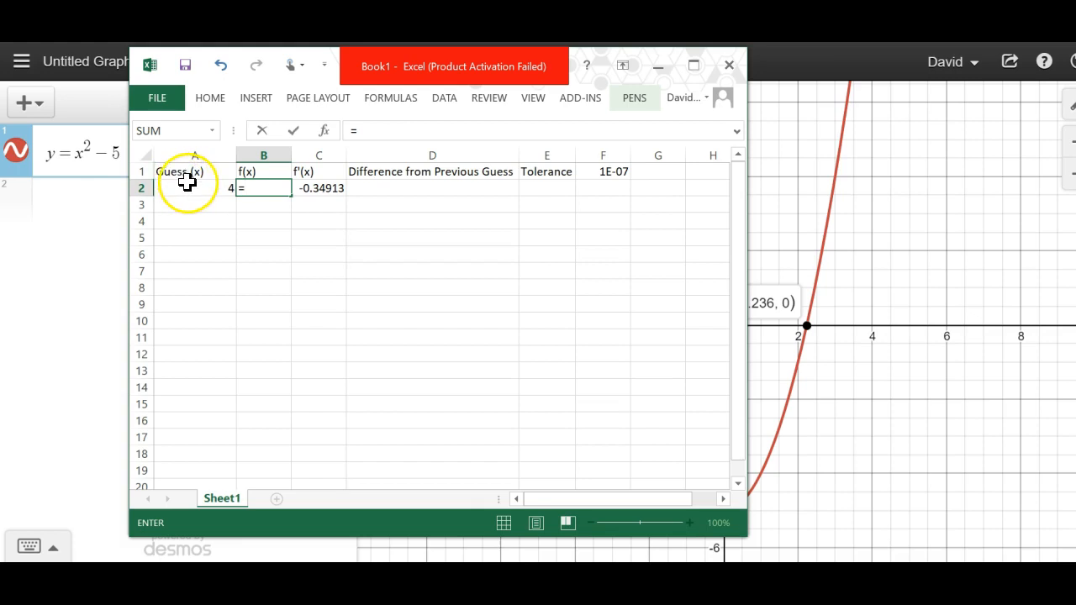
pyautogui.write('^2-5')
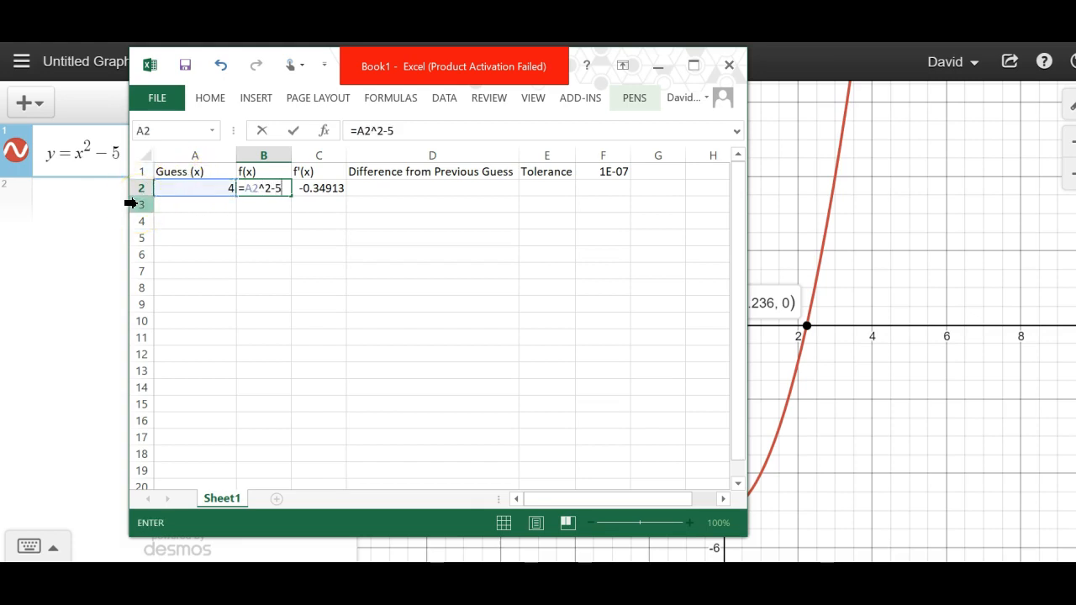
pyautogui.press('Return')
# Replace the derivative formula in C2 with =2*A2
pyautogui.click(319, 187)
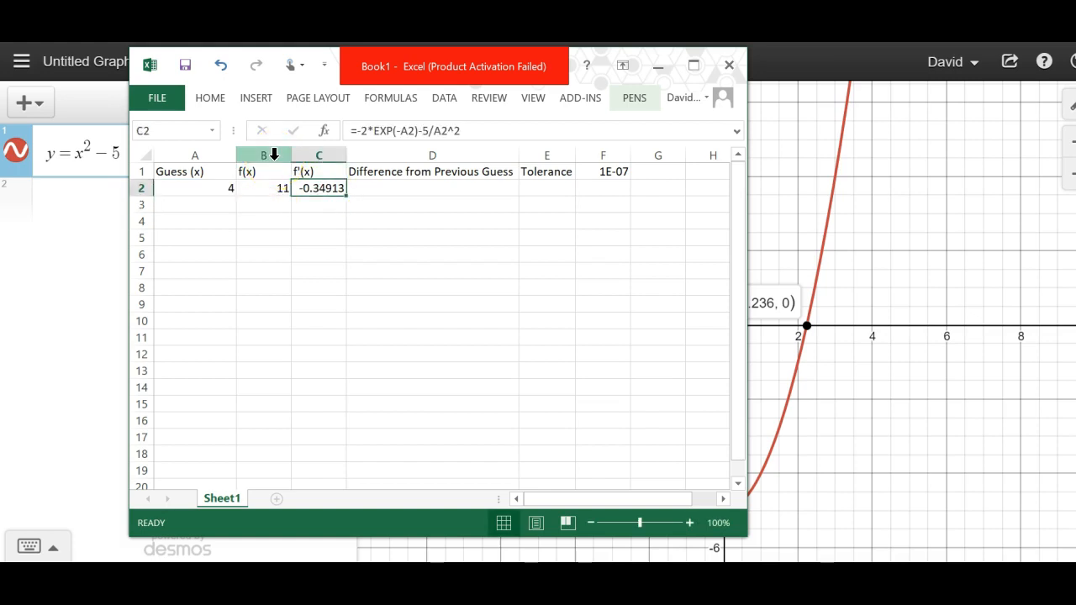
pyautogui.write('2*')
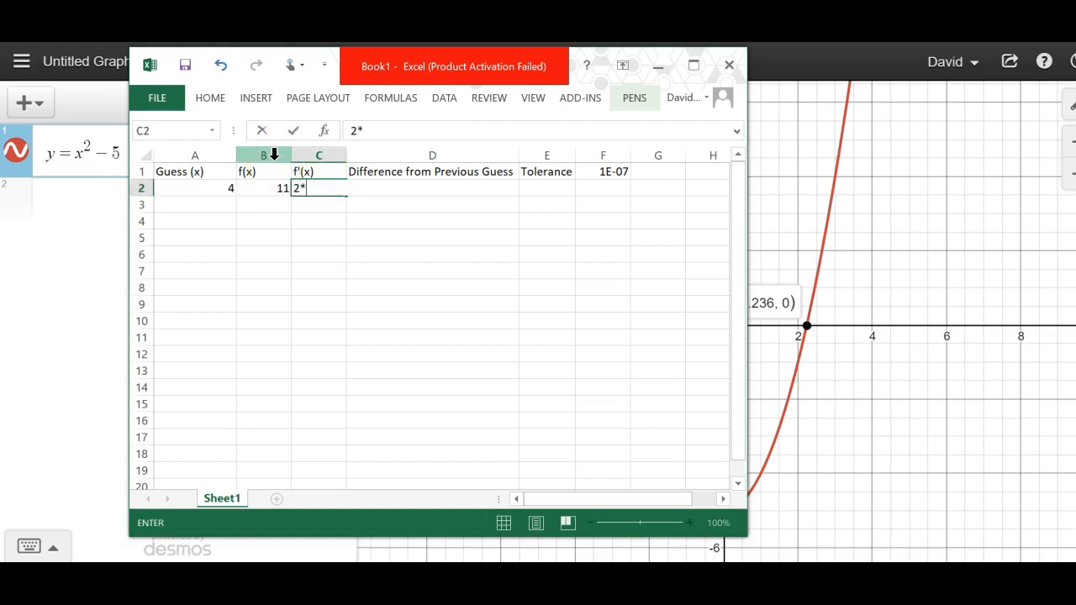
pyautogui.click(198, 176)
pyautogui.click(208, 188)
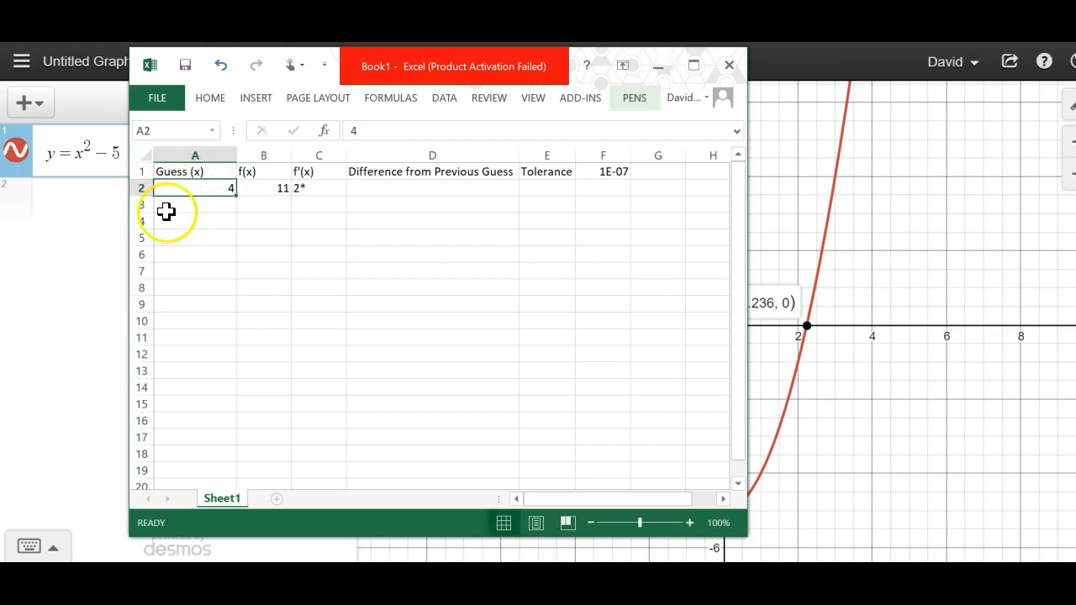
pyautogui.click(317, 186)
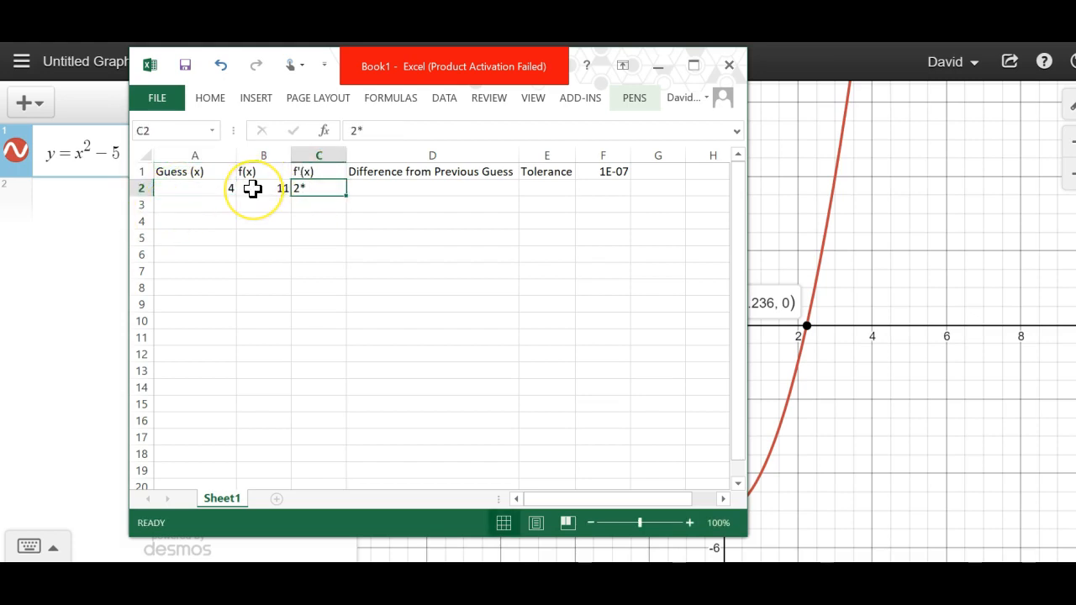
pyautogui.press('BackSpace')
pyautogui.write('=2*')
pyautogui.click(201, 186)
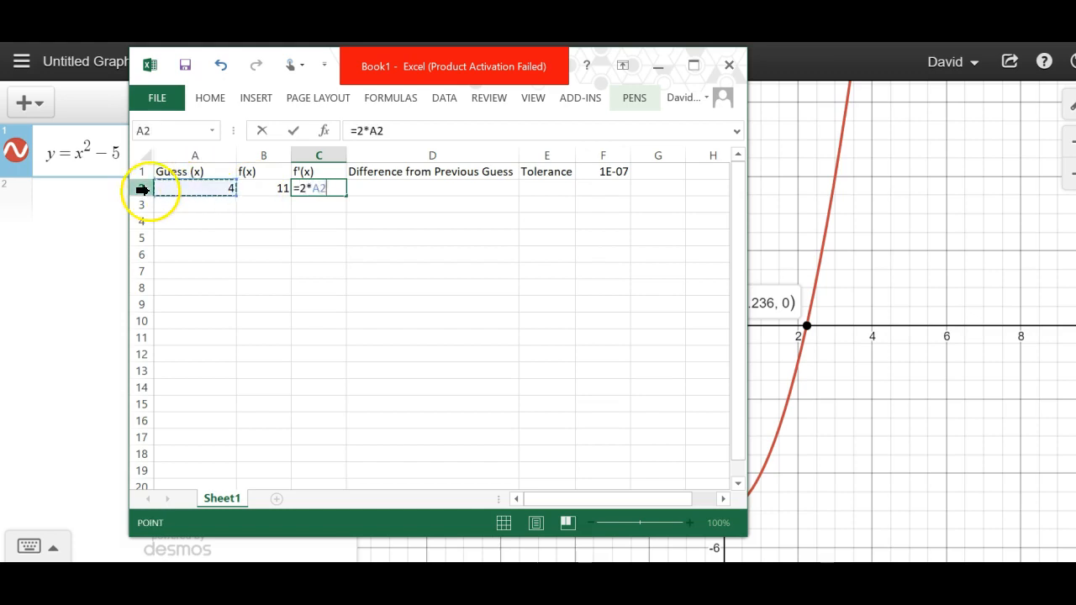
pyautogui.press('Return')
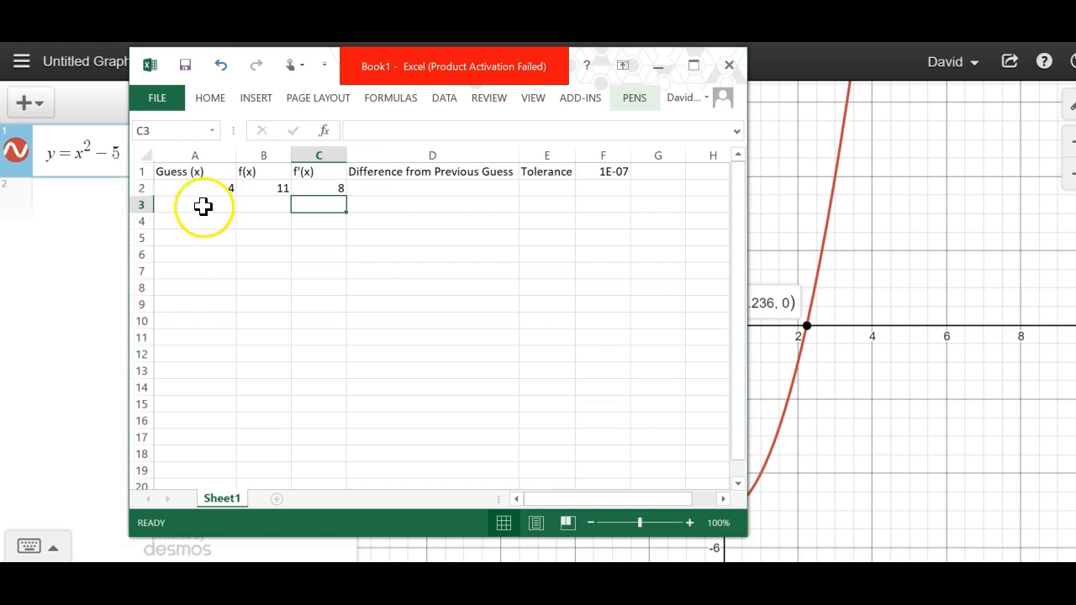
# Enter the Newton's method next-guess formula in A3, and fill the B2:C2 formulas down to row 3
pyautogui.click(183, 203)
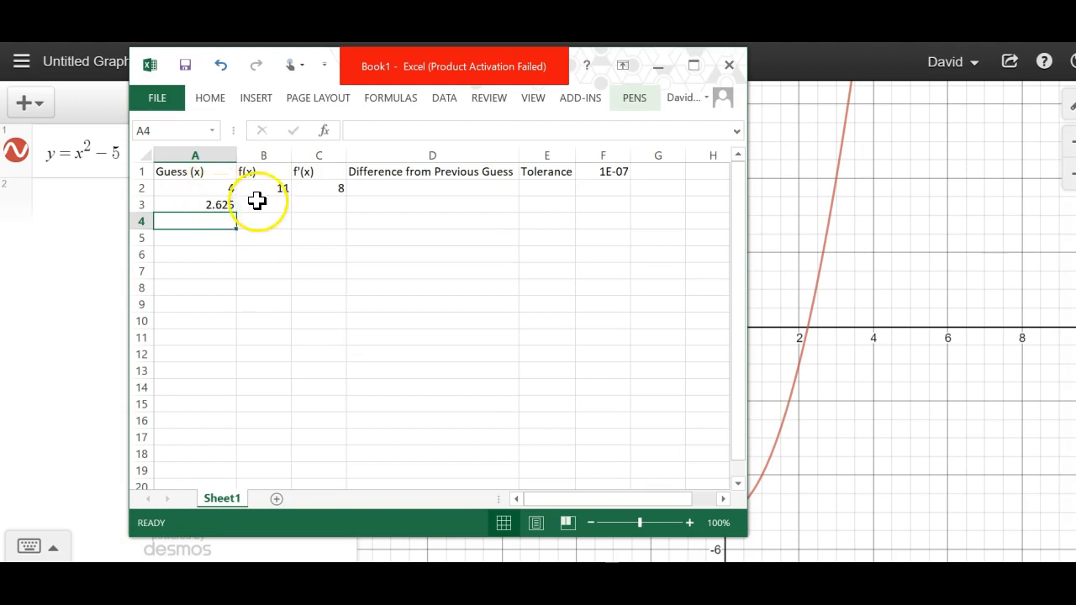
pyautogui.moveTo(266, 187); pyautogui.dragTo(348, 210)
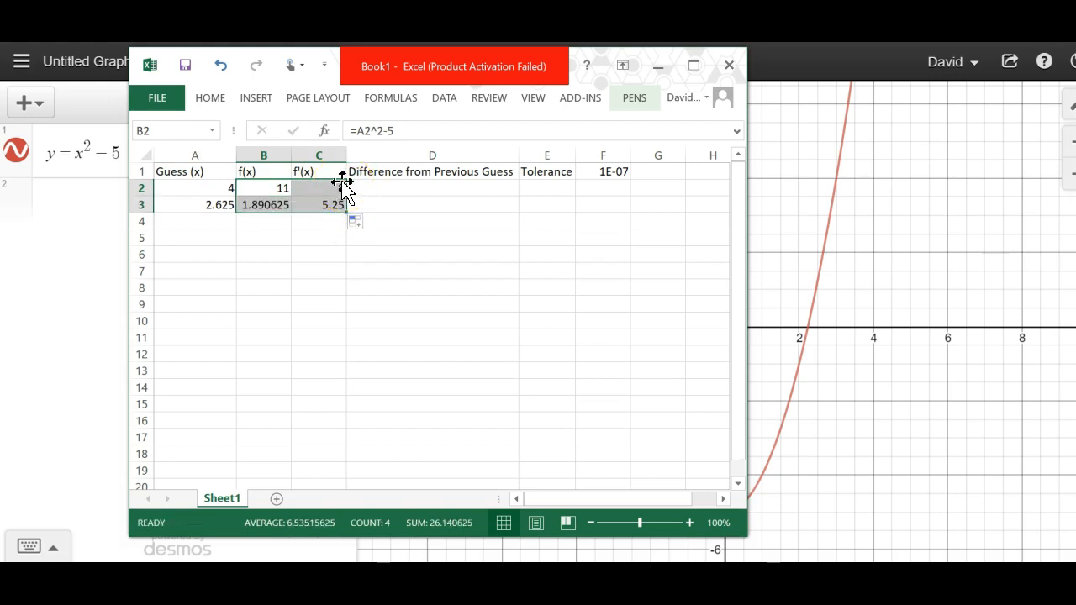
pyautogui.press('Return')
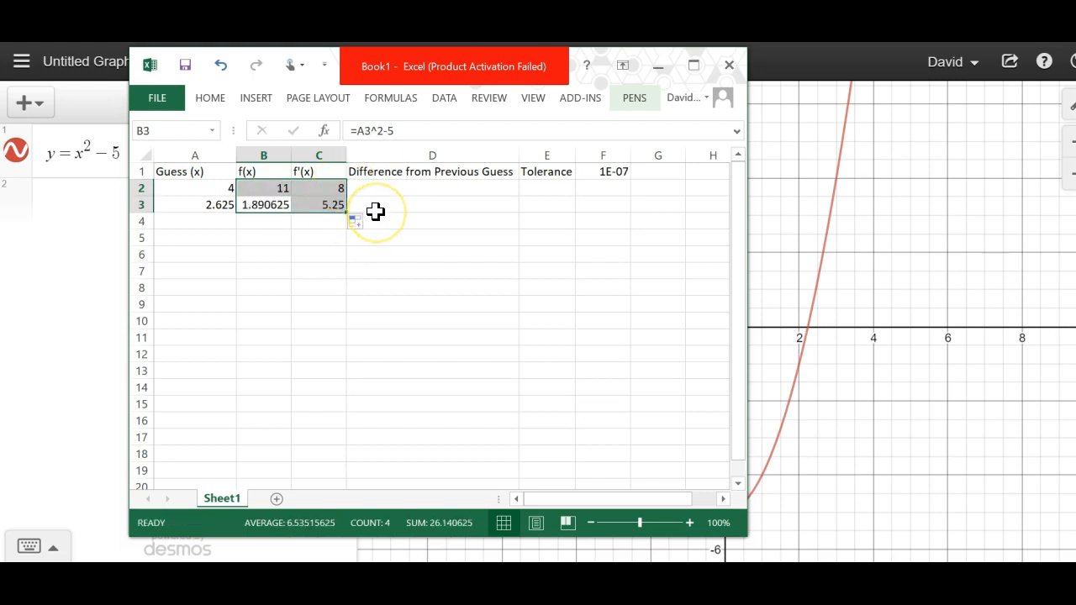
pyautogui.press('Return')
pyautogui.click(274, 301)
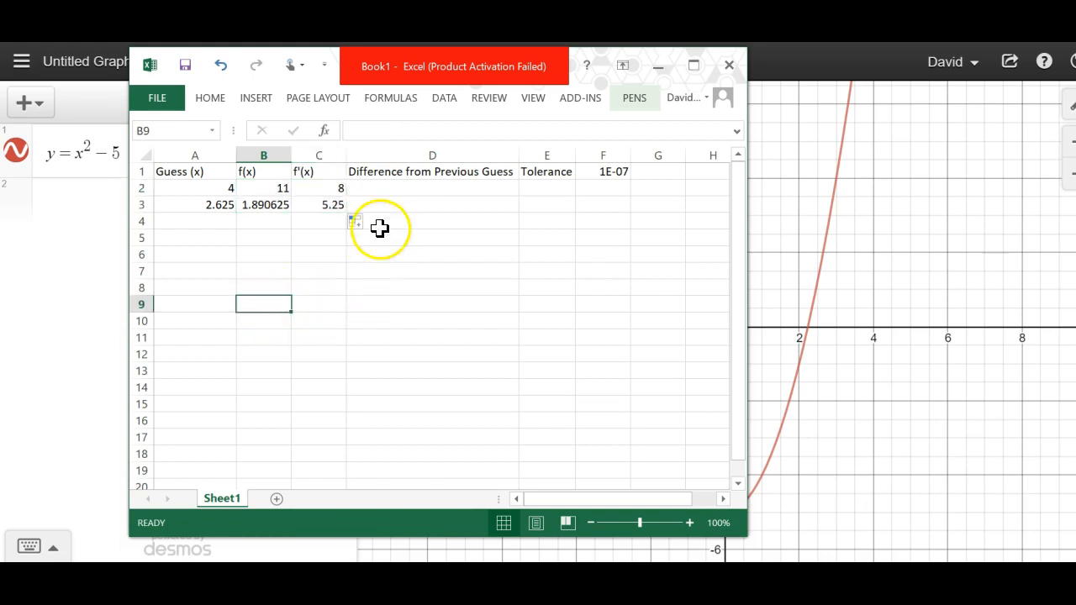
# Enter the absolute-difference formula =ABS(A2-A3) in cell D3
pyautogui.click(360, 207)
pyautogui.write('=')
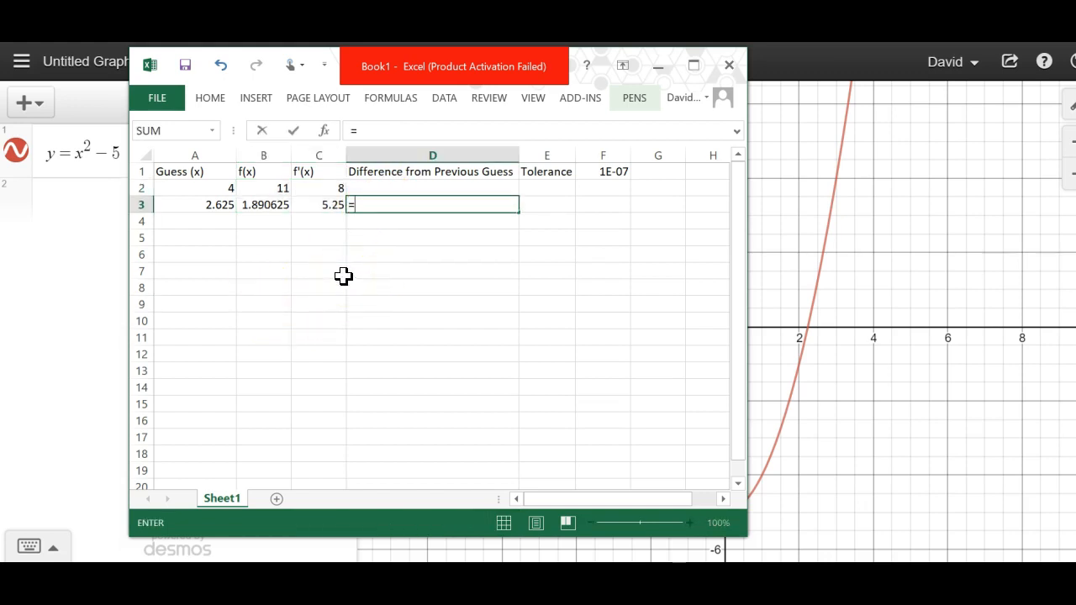
pyautogui.write('abs(')
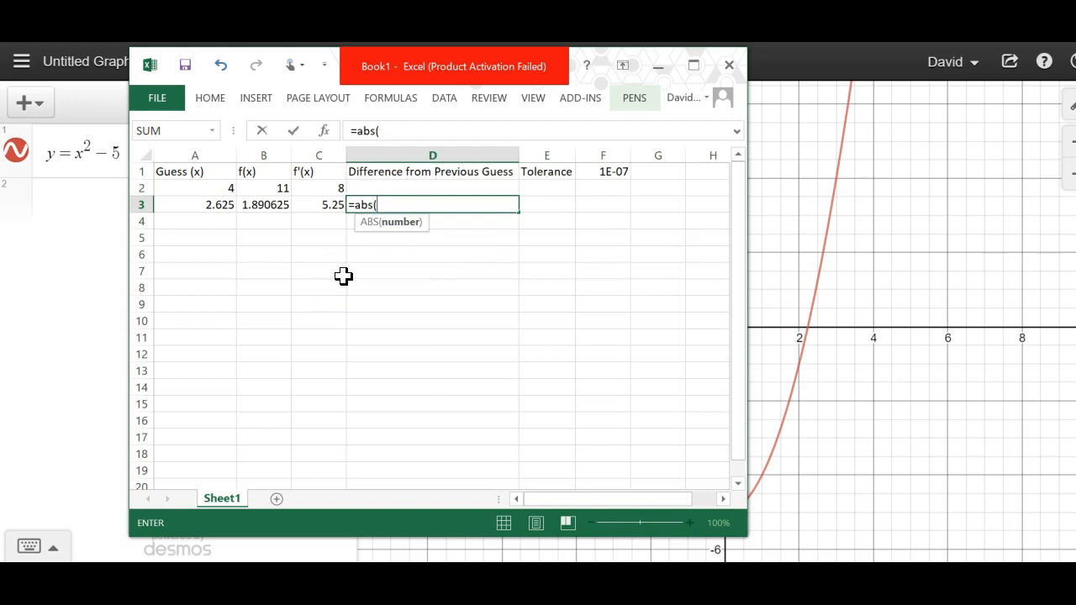
pyautogui.click(225, 187)
pyautogui.write('-')
pyautogui.click(197, 205)
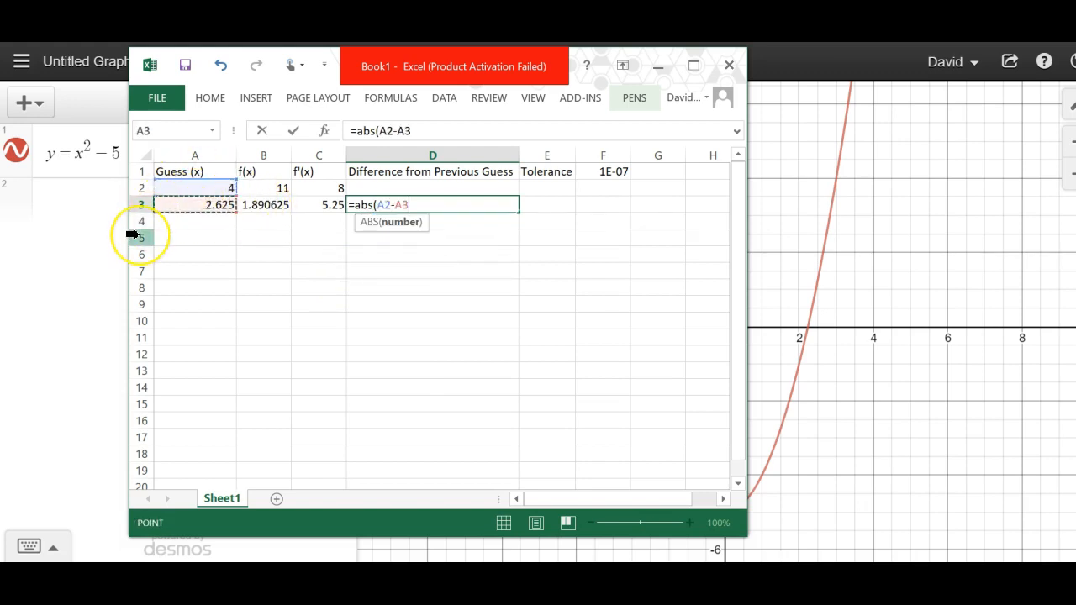
pyautogui.press('Return')
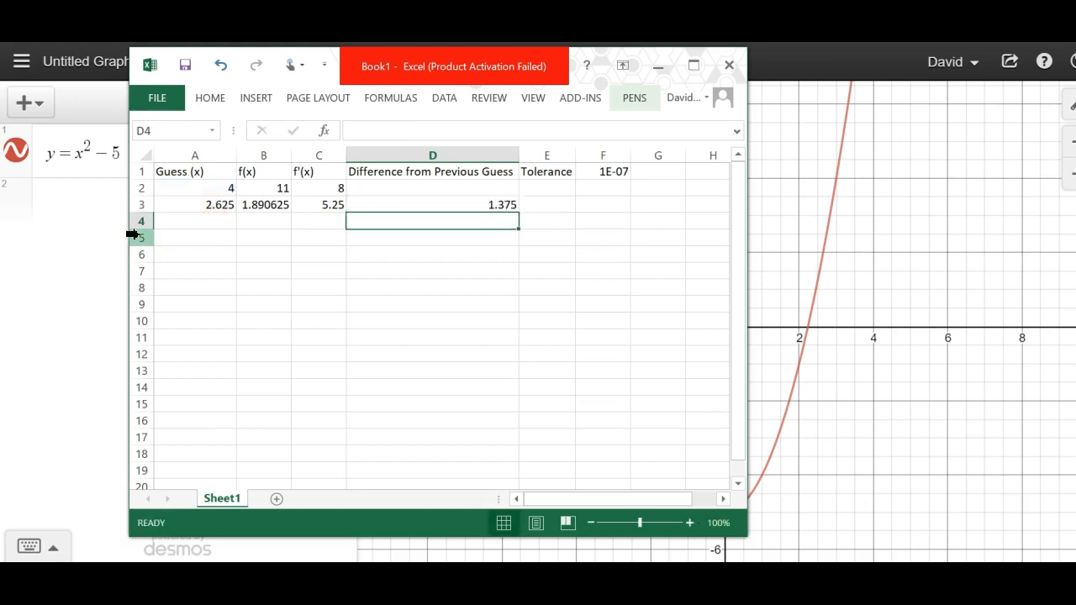
# Fill the A3:D3 iteration formulas down to row 15
pyautogui.moveTo(411, 204); pyautogui.dragTo(193, 201)
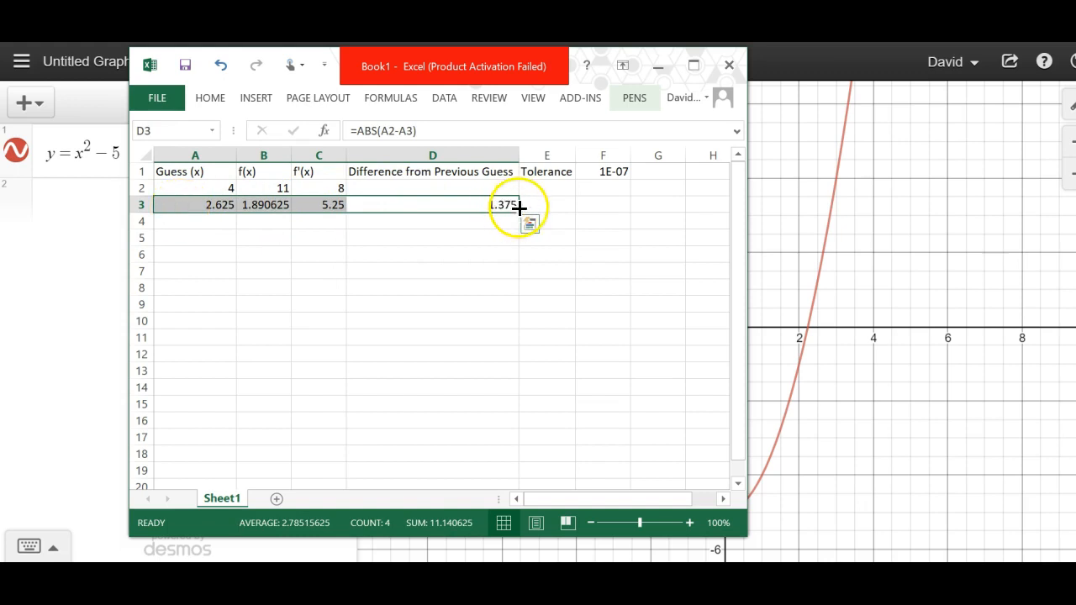
pyautogui.moveTo(518, 211); pyautogui.dragTo(510, 404)
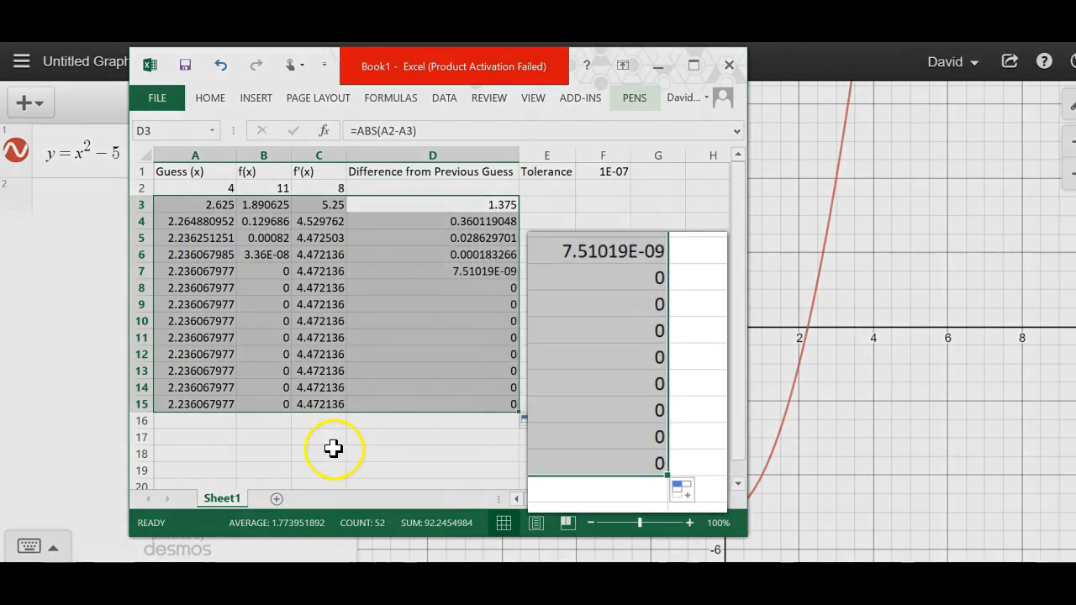
pyautogui.click(334, 450)
# Compare the guess differences in D8 and D7 with the tolerance in F1
pyautogui.click(483, 288)
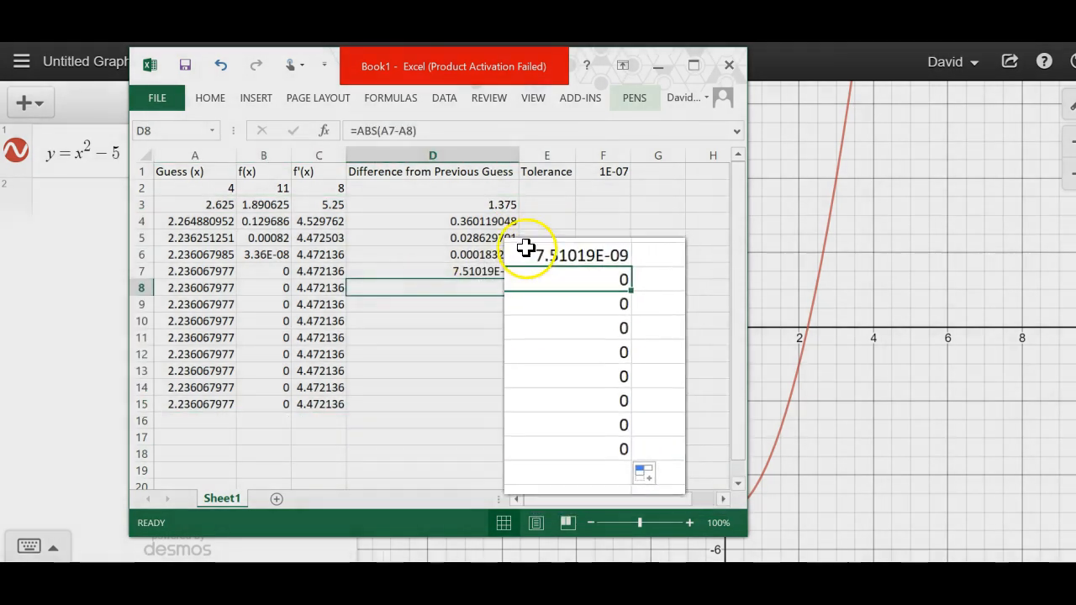
pyautogui.click(501, 269)
pyautogui.click(610, 173)
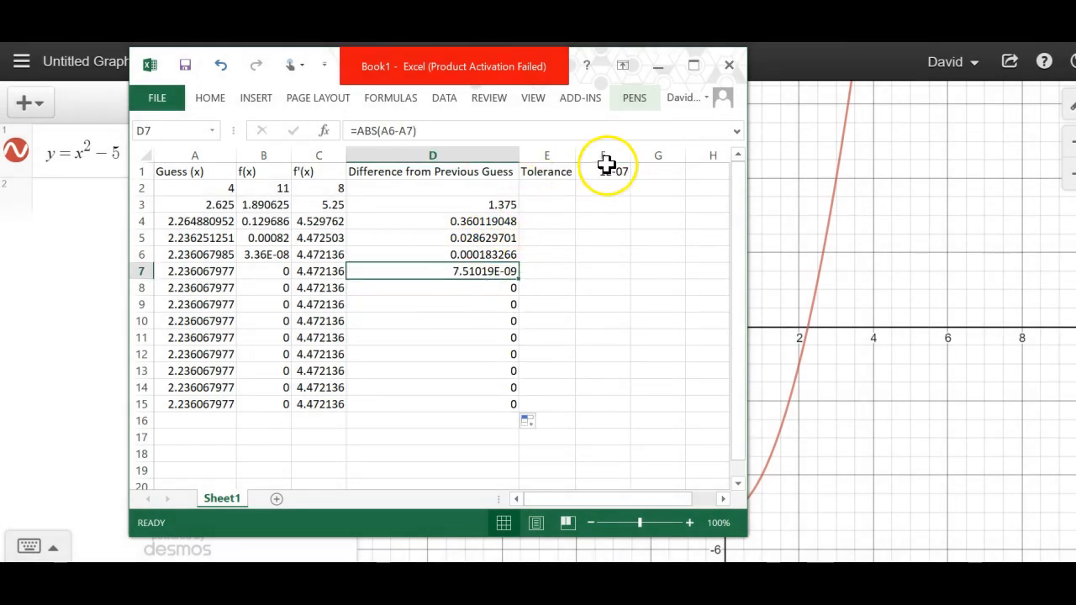
# Highlight the converged iteration row A7:D7 with a yellow fill in the maximized workbook
pyautogui.click(609, 171)
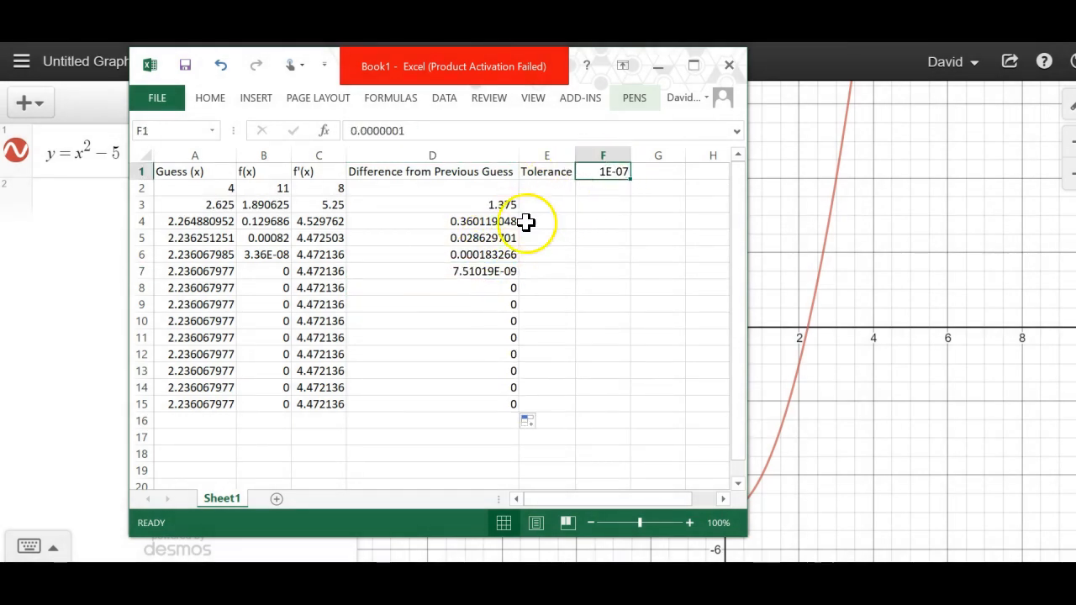
pyautogui.click(452, 271)
pyautogui.moveTo(192, 271); pyautogui.dragTo(451, 269)
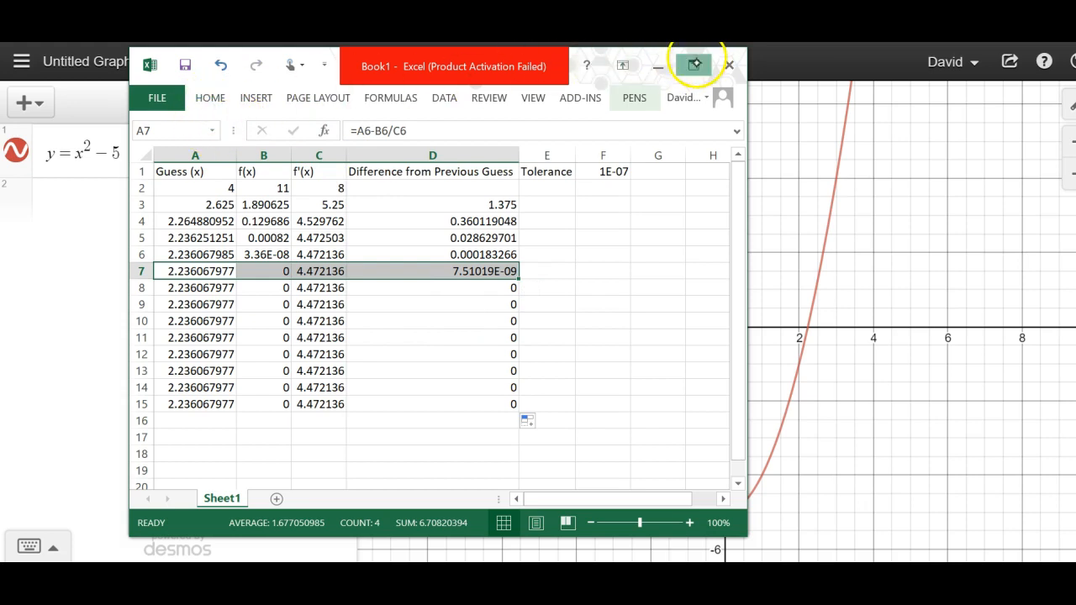
pyautogui.click(693, 65)
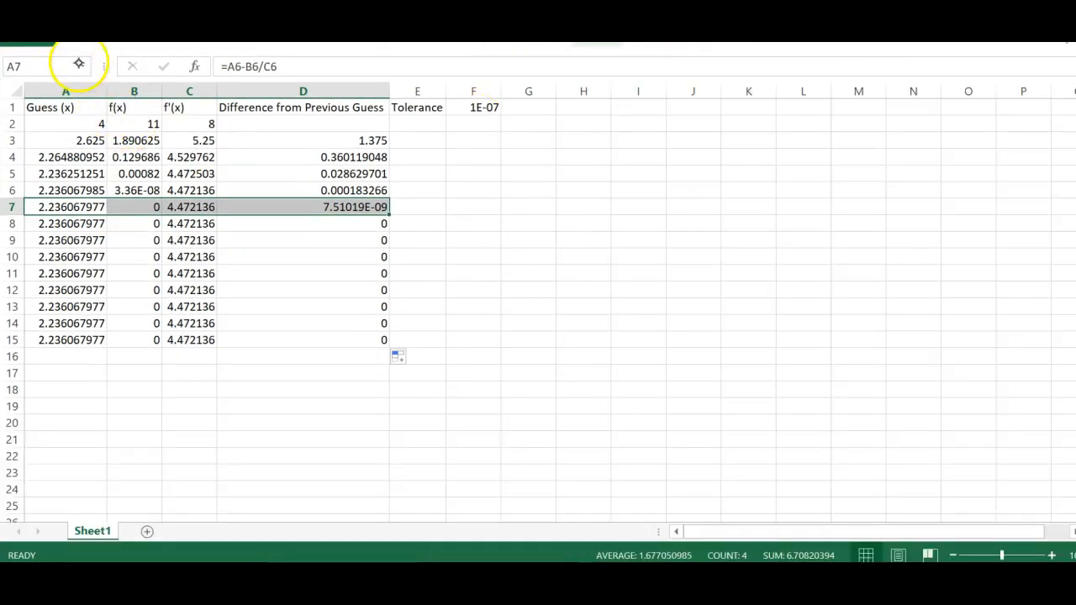
pyautogui.click(84, 40)
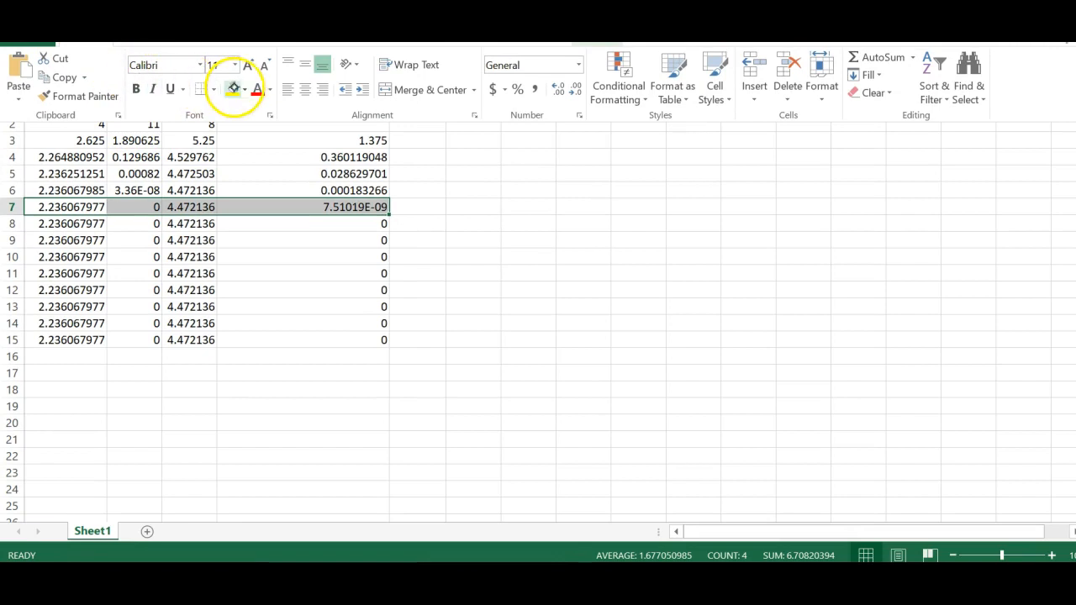
pyautogui.click(233, 88)
pyautogui.click(195, 287)
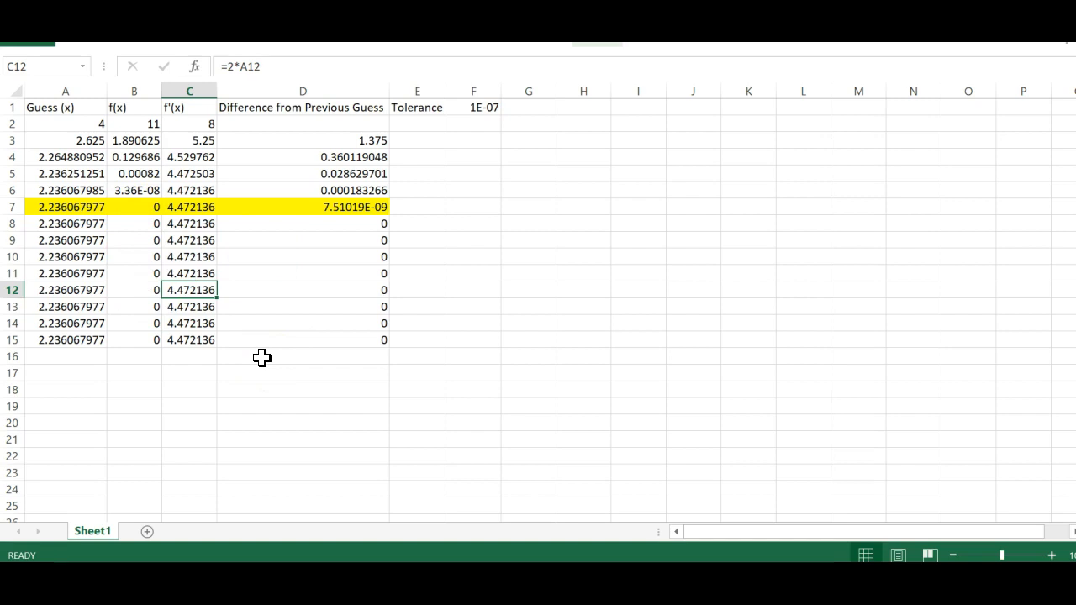
# Switch to Desmos and examine the parabola around its positive root and the initial guess at x = 4
pyautogui.moveTo(471, 547)
pyautogui.click(469, 516)
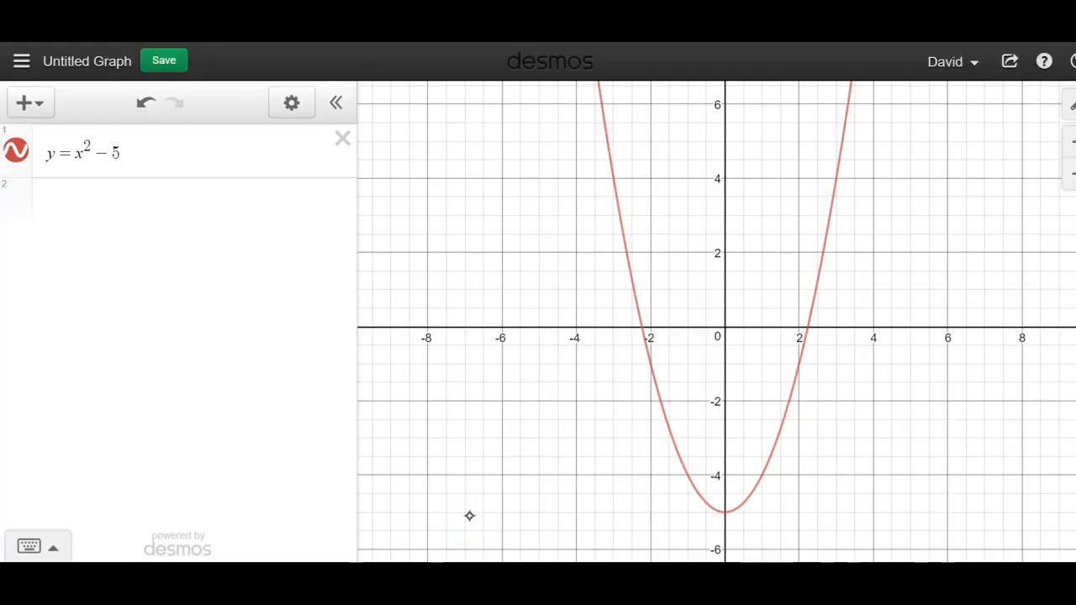
pyautogui.scroll(3, 918, 400)
pyautogui.moveTo(918, 400); pyautogui.dragTo(857, 364)
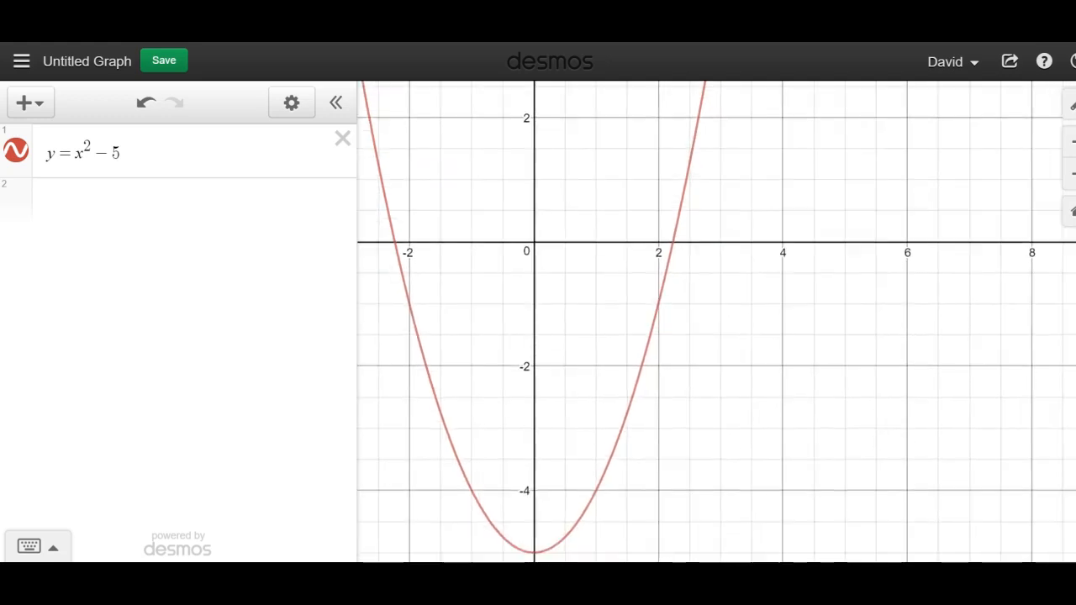
pyautogui.moveTo(672, 244); pyautogui.dragTo(640, 397)
pyautogui.moveTo(608, 231); pyautogui.dragTo(608, 345)
pyautogui.scroll(-2, 578, 504)
pyautogui.scroll(-4, 548, 475)
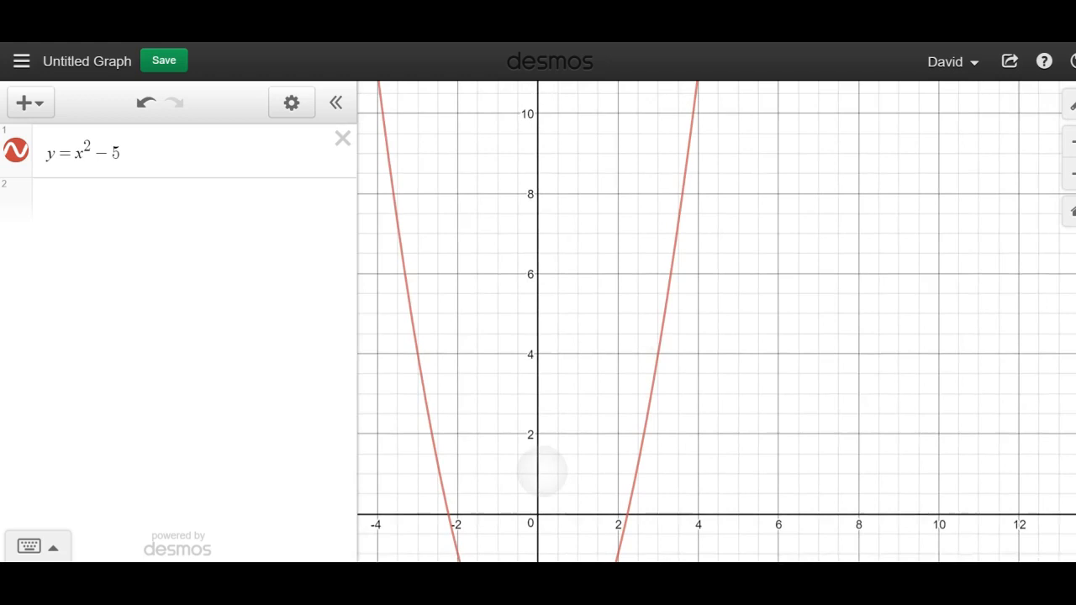
pyautogui.click(688, 121)
pyautogui.click(687, 120)
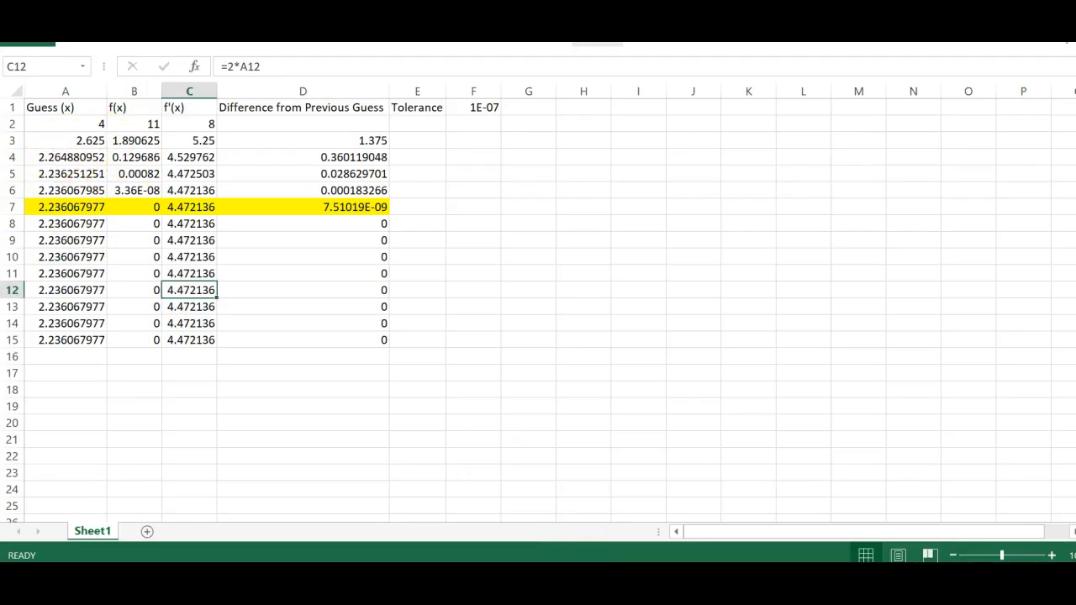
# Plot the vertical line x = 2.625 as a second expression in Desmos, using the second guess from the Excel table
pyautogui.click(601, 588)
pyautogui.click(486, 527)
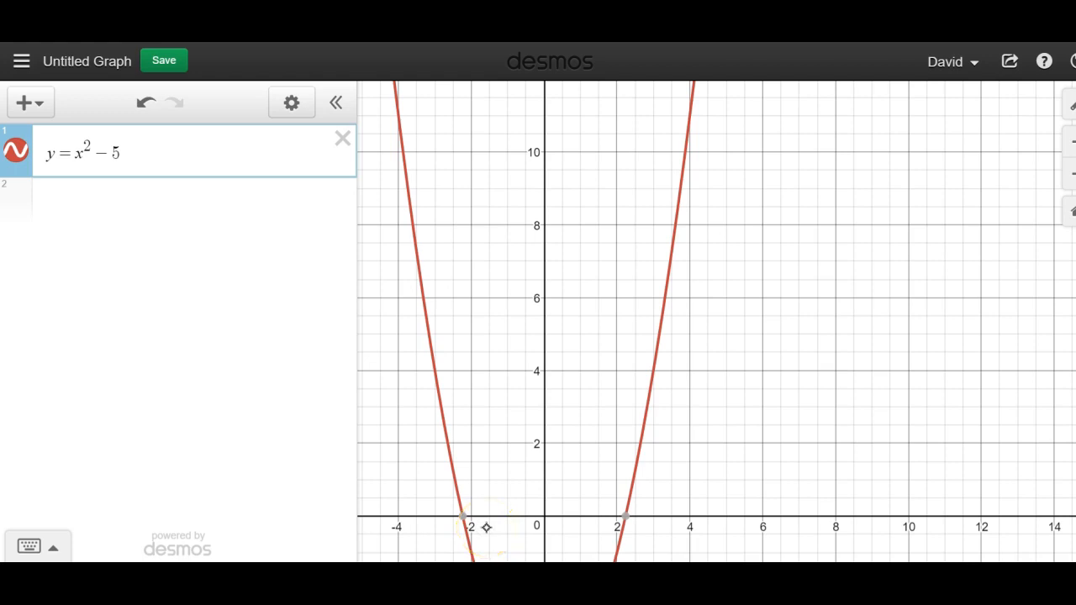
pyautogui.press('Return')
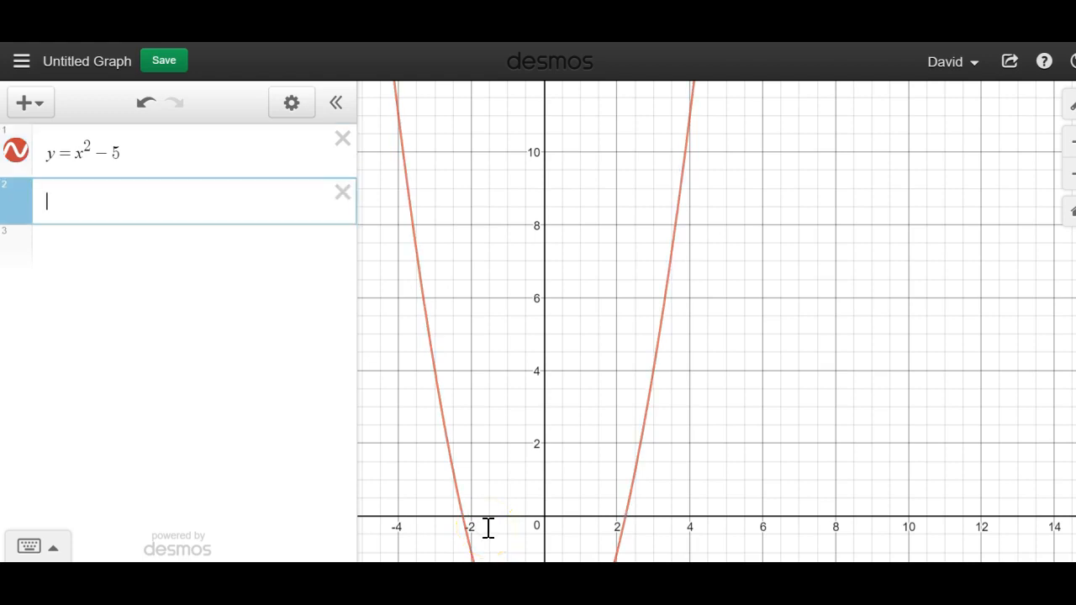
pyautogui.write('x = 2.')
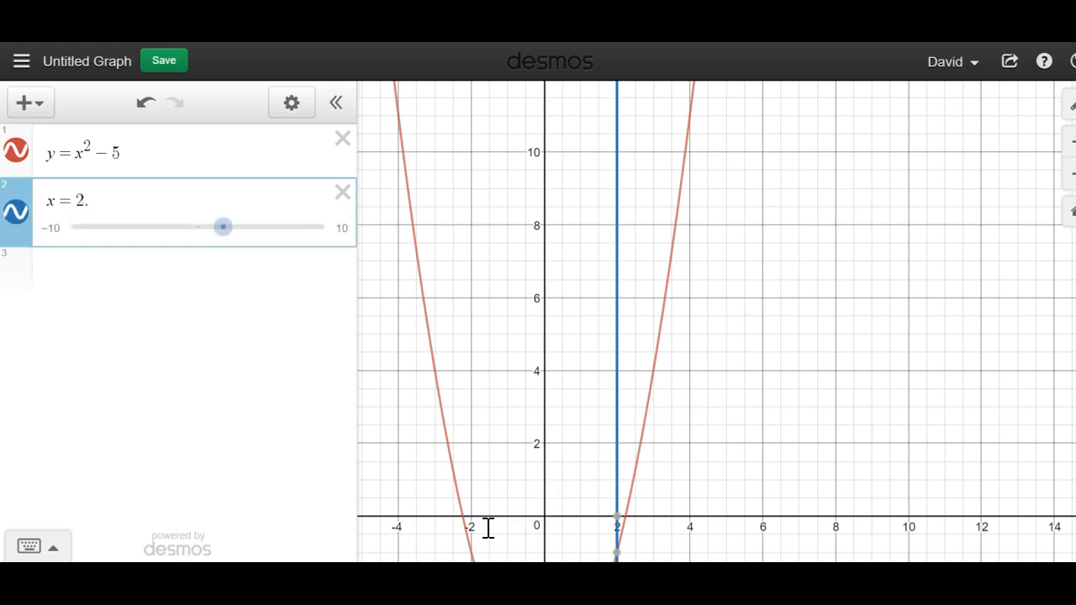
pyautogui.write('625')
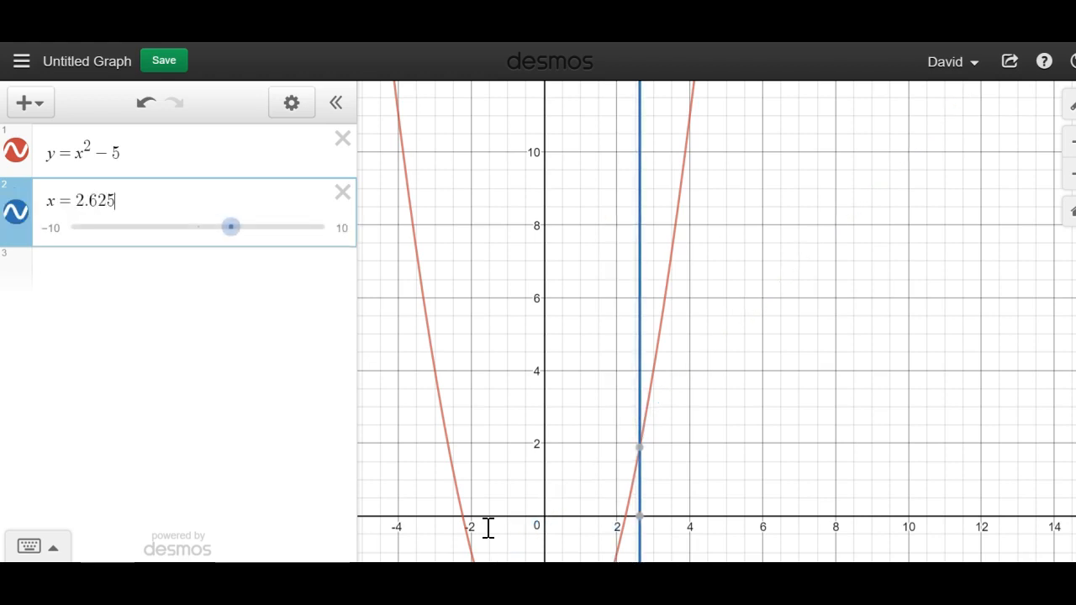
# Change the x = 2.625 line's style to dashed
pyautogui.click(292, 103)
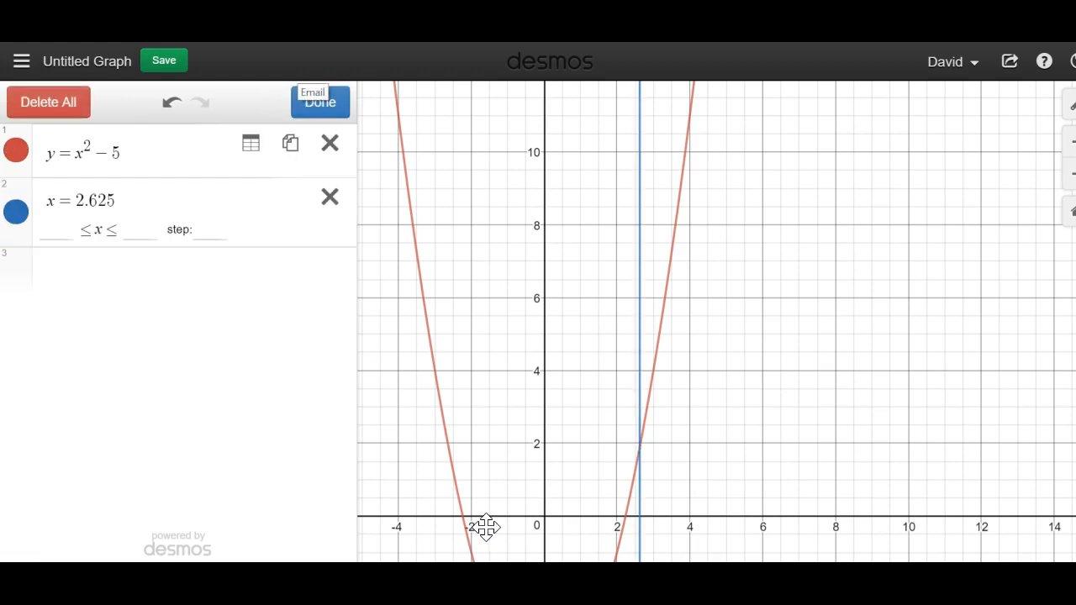
pyautogui.click(16, 212)
pyautogui.click(84, 202)
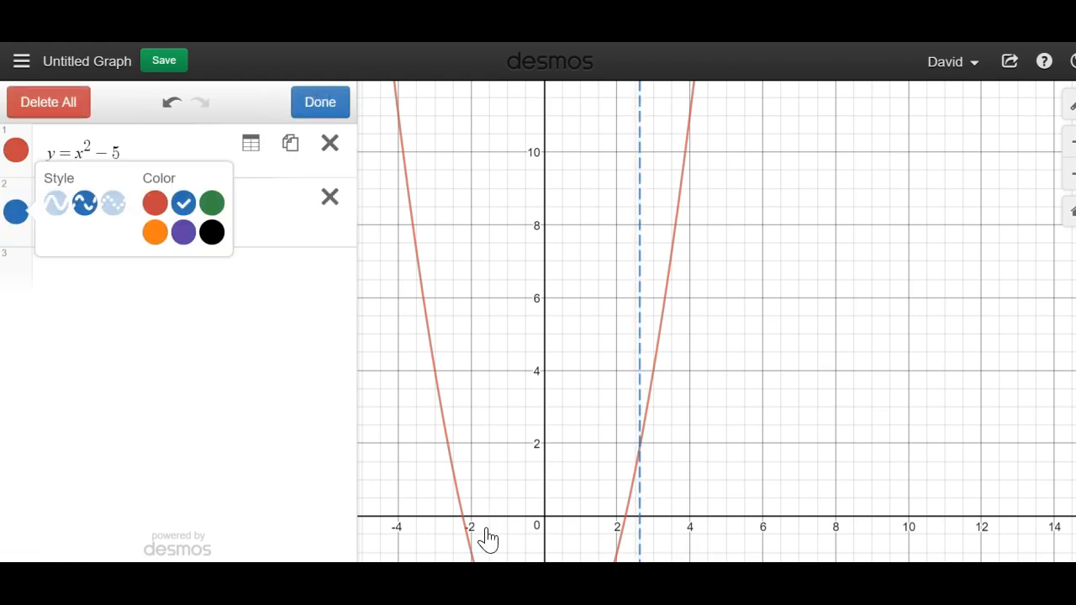
pyautogui.click(320, 103)
# Show the coordinates of the point where the dashed line x = 2.625 meets the parabola
pyautogui.click(185, 152)
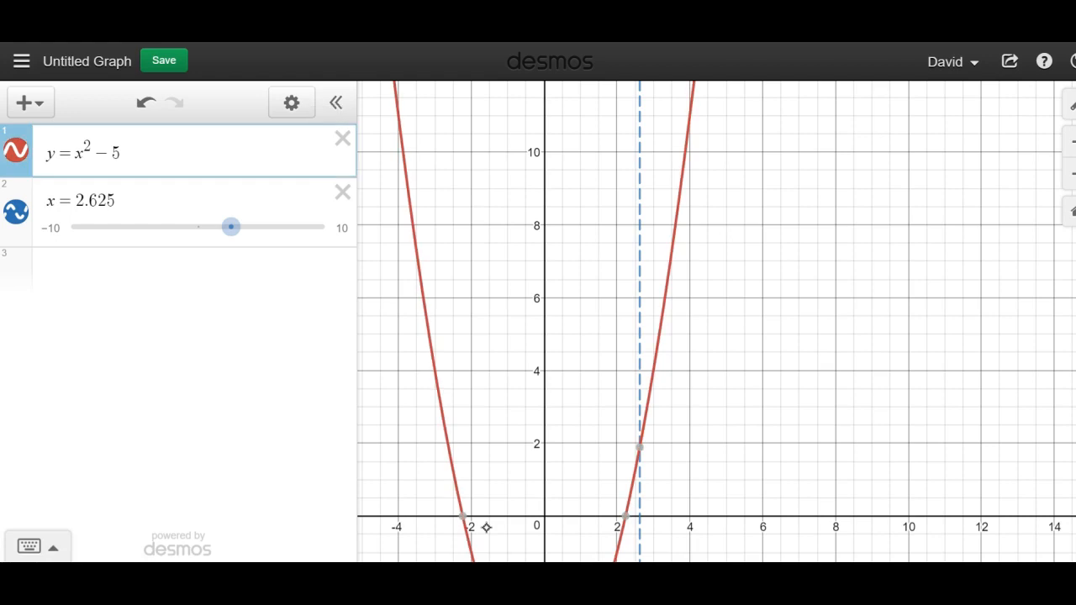
pyautogui.click(639, 448)
pyautogui.moveTo(486, 527); pyautogui.dragTo(479, 378)
pyautogui.click(634, 297)
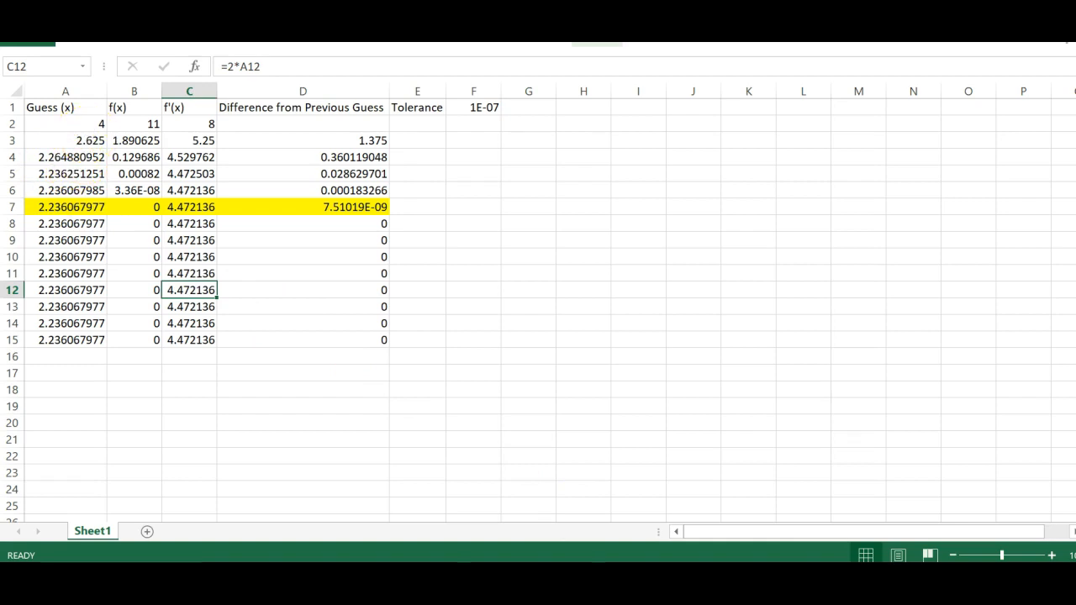
pyautogui.moveTo(389, 504)
pyautogui.click(451, 531)
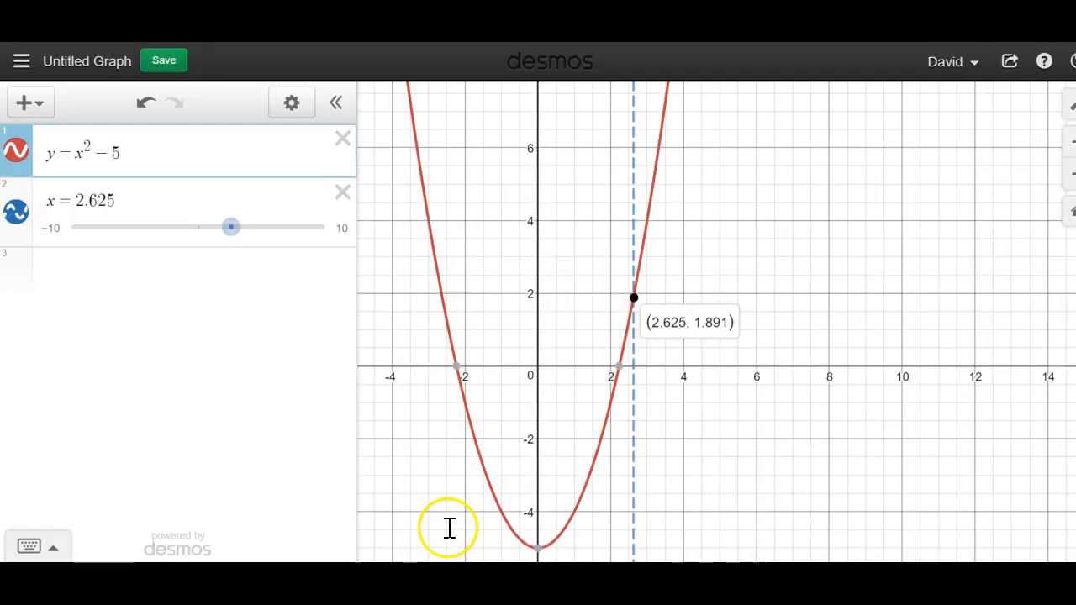
pyautogui.click(126, 200)
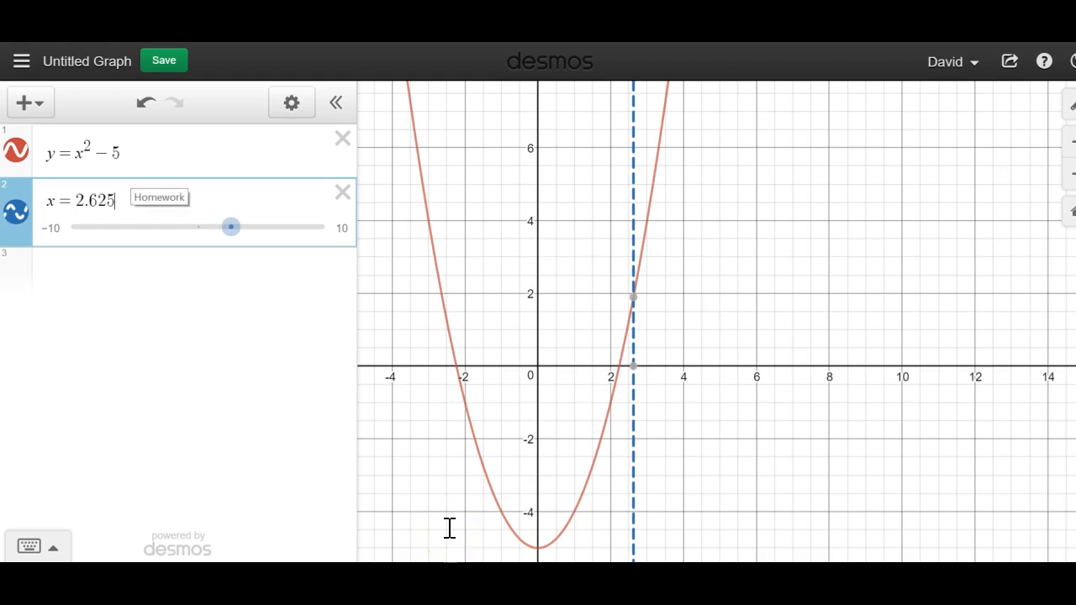
pyautogui.press('BackSpace')
pyautogui.press('BackSpace')
pyautogui.write('48')
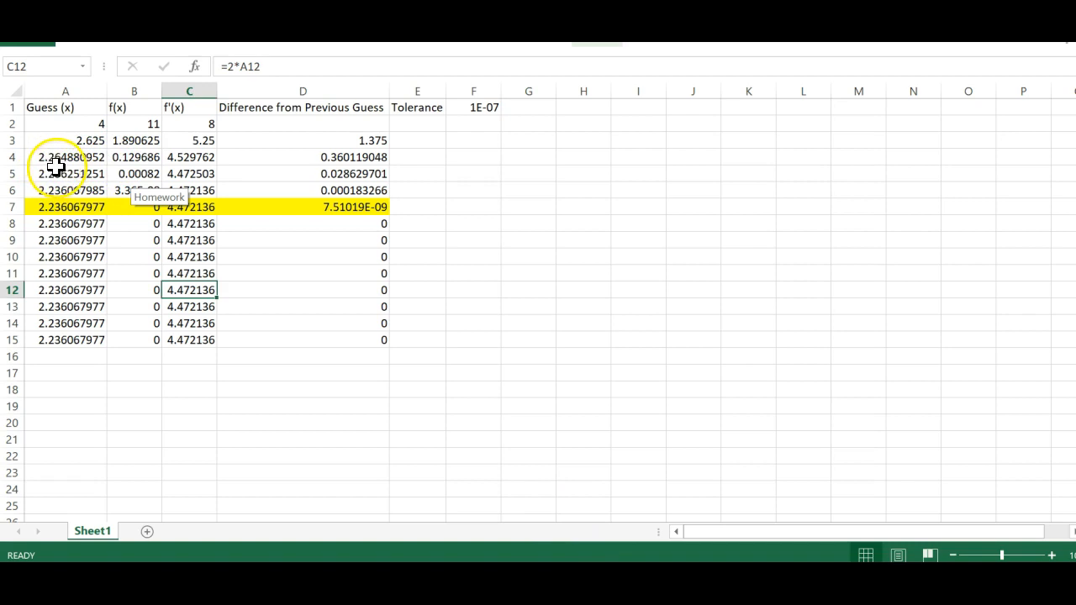
# Switch from Excel to Desmos and set the dashed vertical line to x = 2.265
pyautogui.click(480, 586)
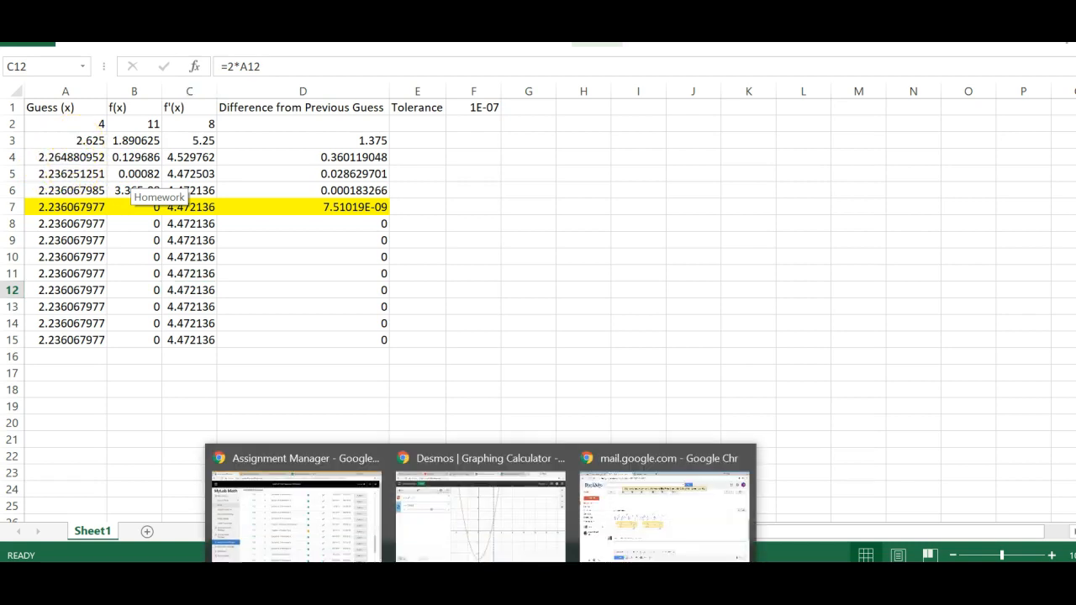
pyautogui.click(449, 490)
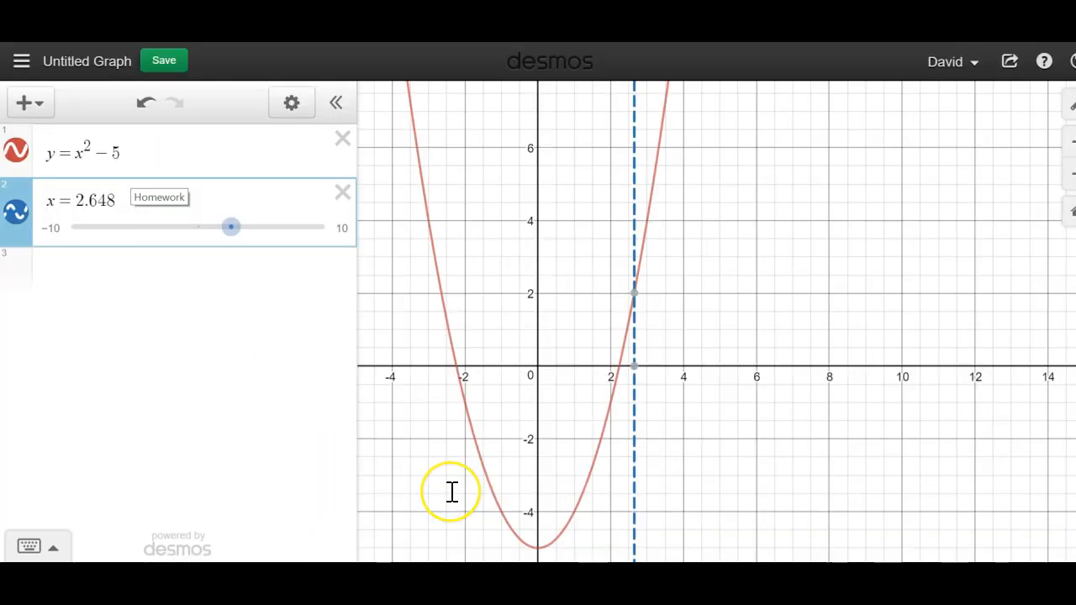
pyautogui.press('BackSpace')
pyautogui.press('BackSpace')
pyautogui.press('BackSpace')
pyautogui.press('BackSpace')
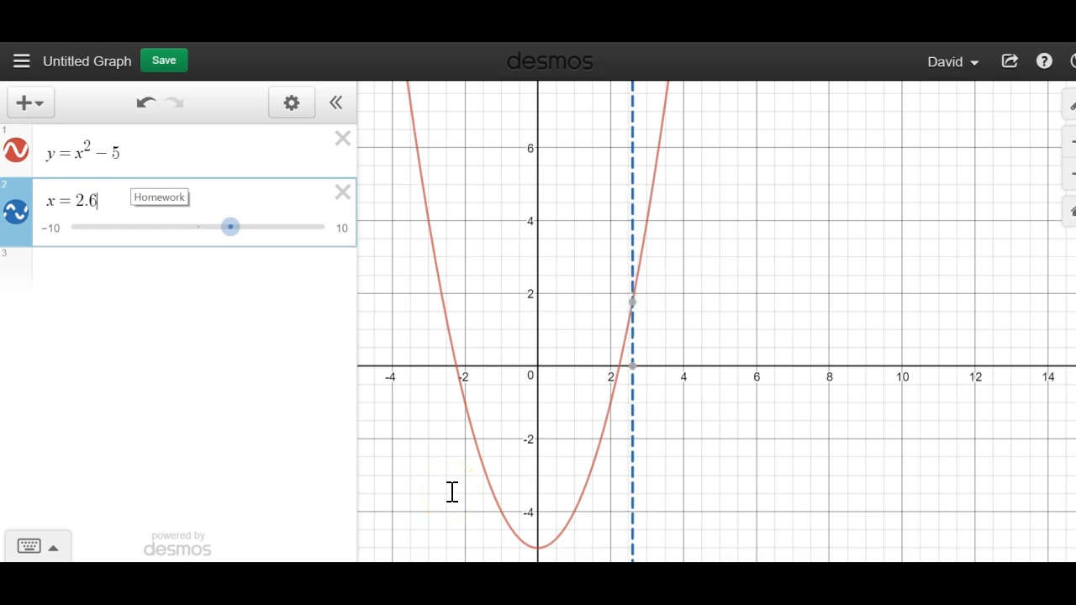
pyautogui.write('.265')
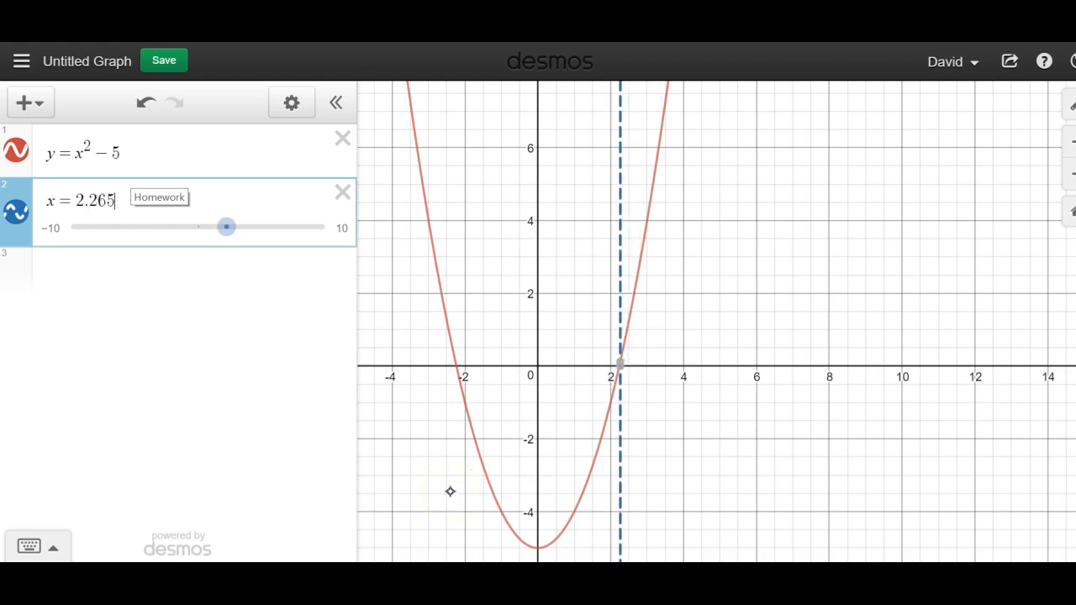
# Inspect up close how near the line x = 2.265 comes to the parabola's positive root
pyautogui.scroll(5, 649, 367)
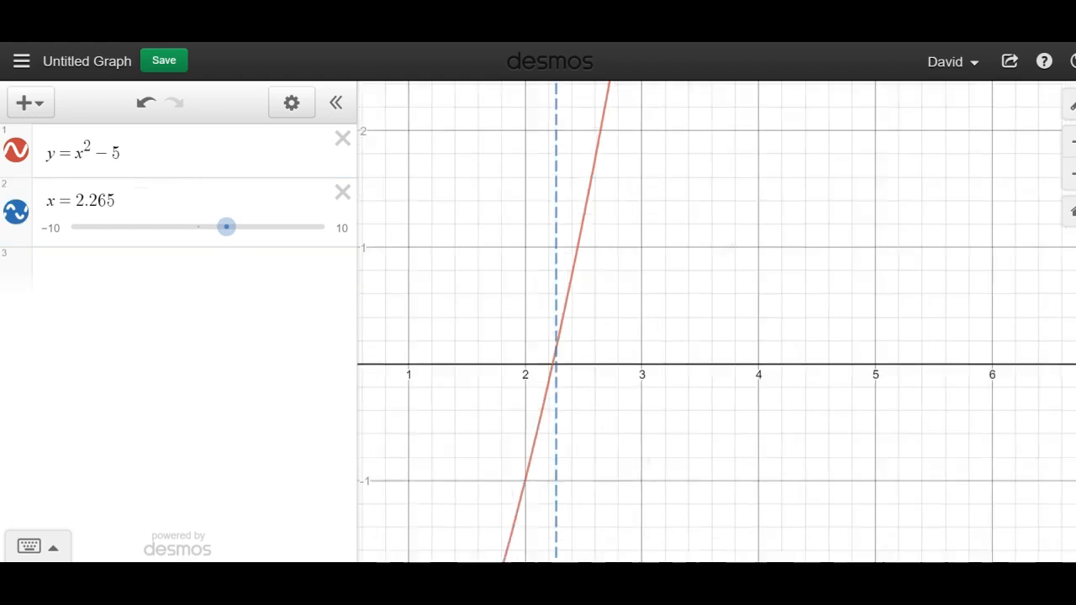
pyautogui.click(535, 415)
pyautogui.scroll(3, 544, 365)
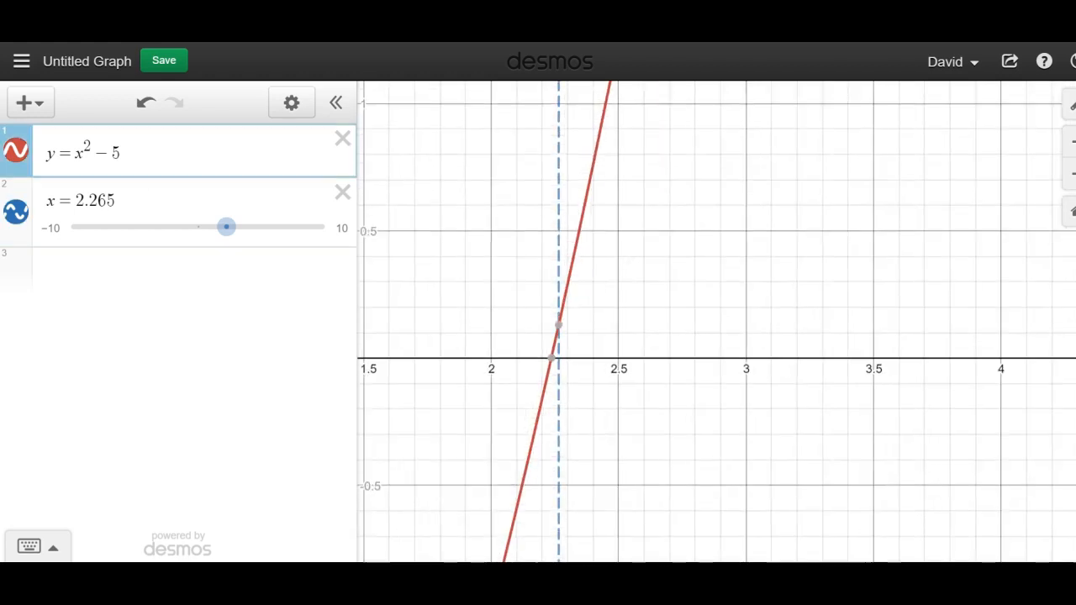
pyautogui.click(555, 514)
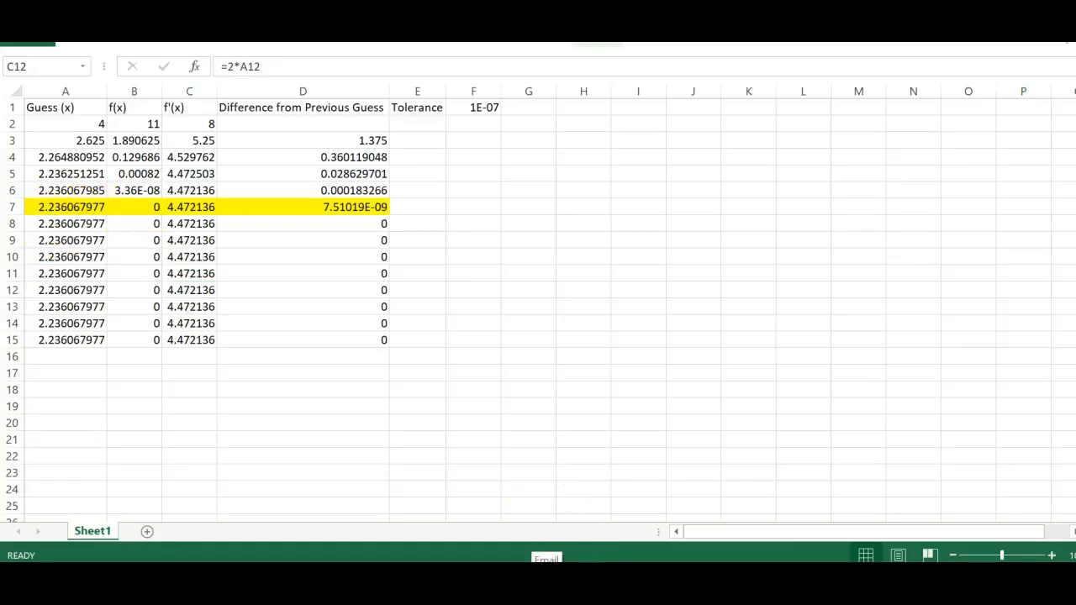
# Switch from Excel to Desmos and set the dashed vertical line to x = 2.236
pyautogui.moveTo(479, 561)
pyautogui.click(486, 517)
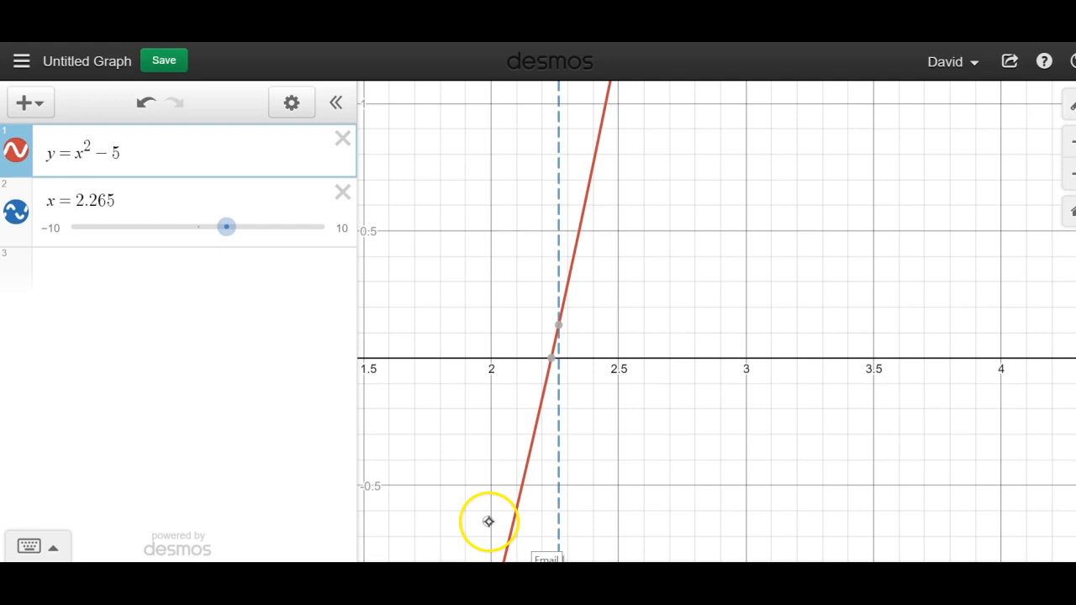
pyautogui.press('BackSpace')
pyautogui.press('BackSpace')
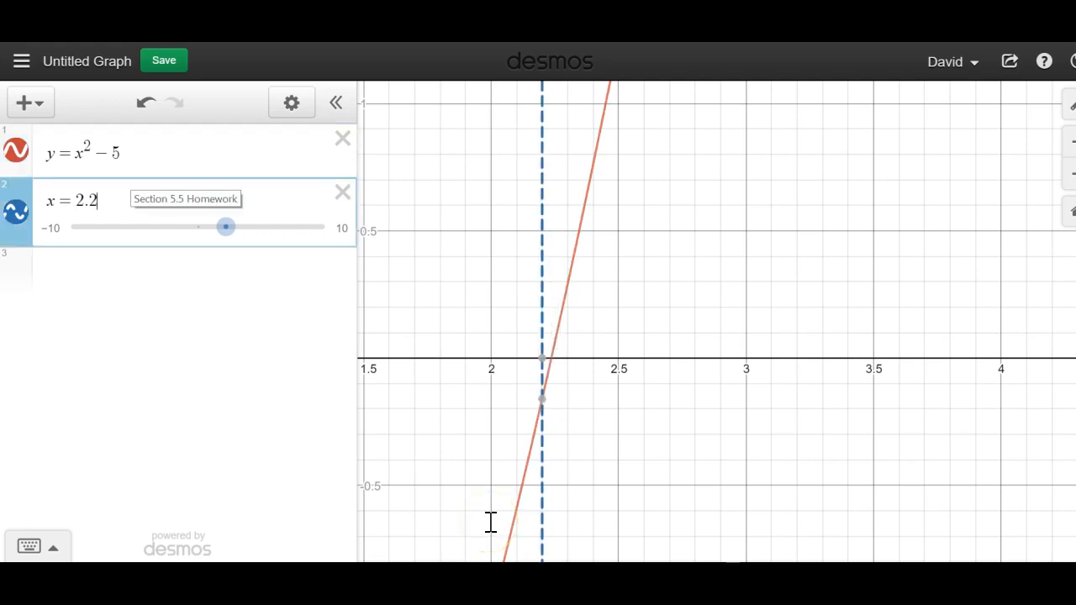
pyautogui.write('36')
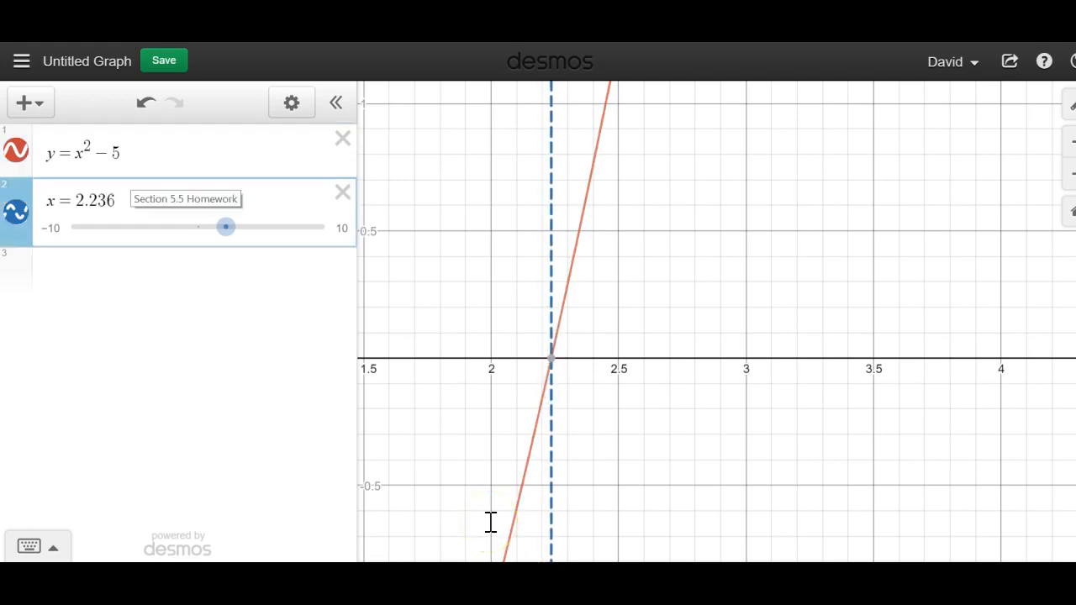
# Show the coordinates where the line x = 2.236 meets the parabola, and return to the Excel table
pyautogui.scroll(10, 549, 362)
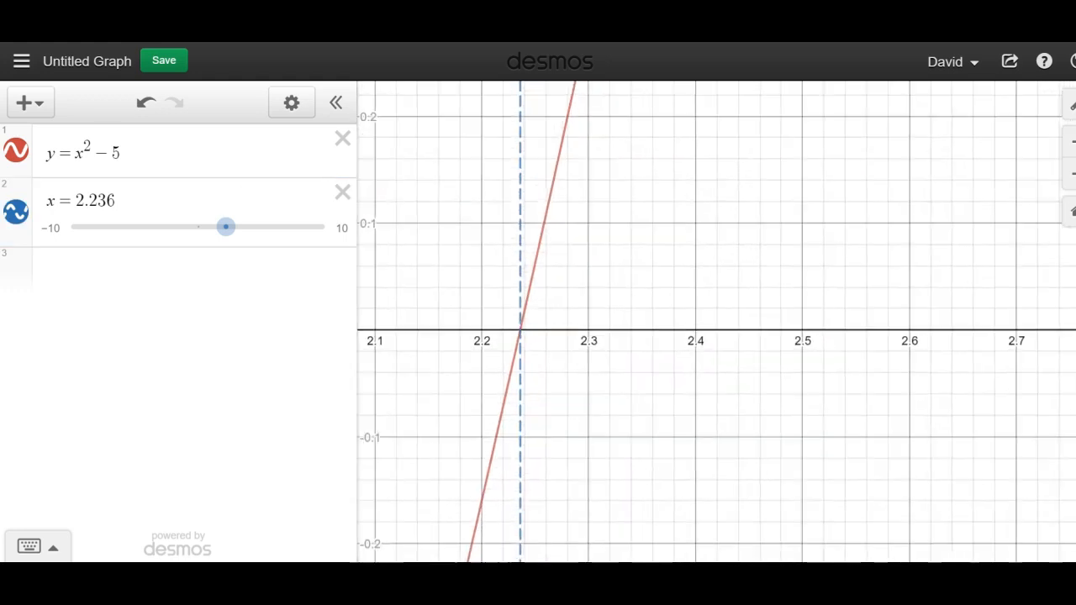
pyautogui.scroll(3, 507, 359)
pyautogui.click(582, 320)
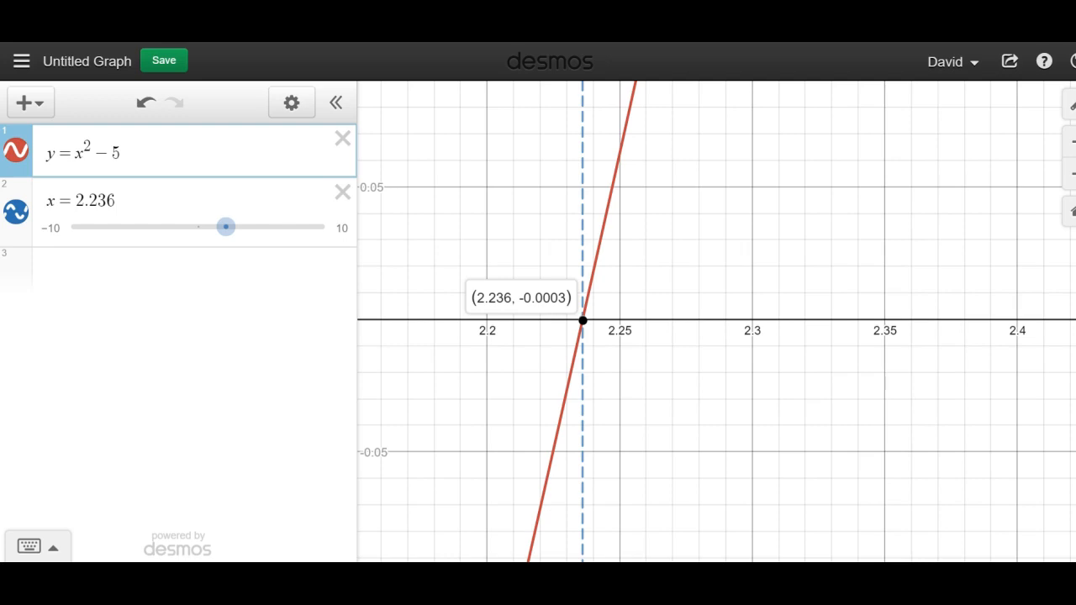
pyautogui.click(591, 558)
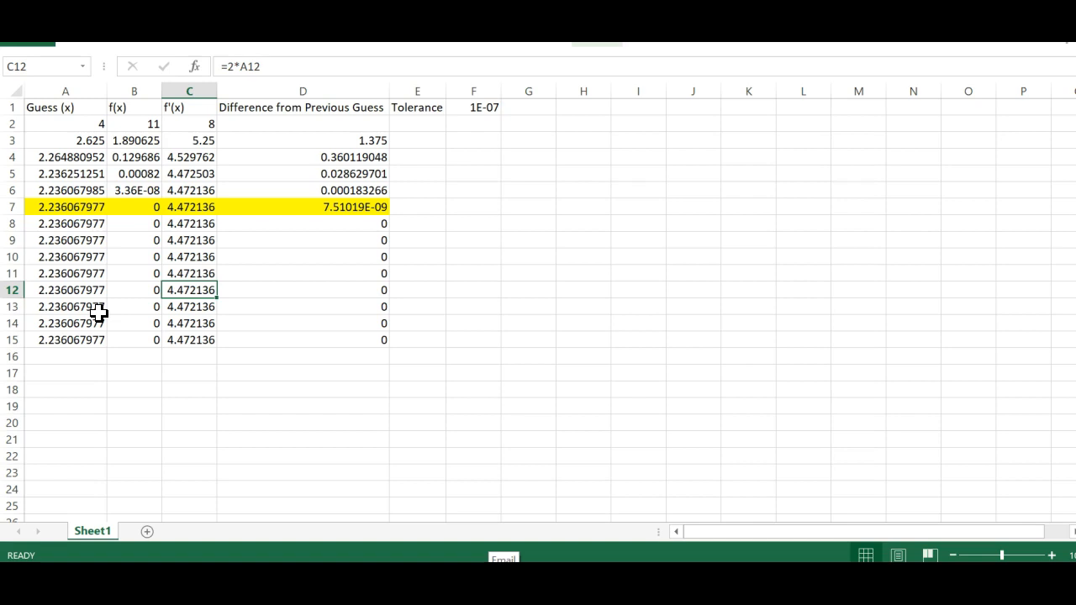
pyautogui.click(129, 421)
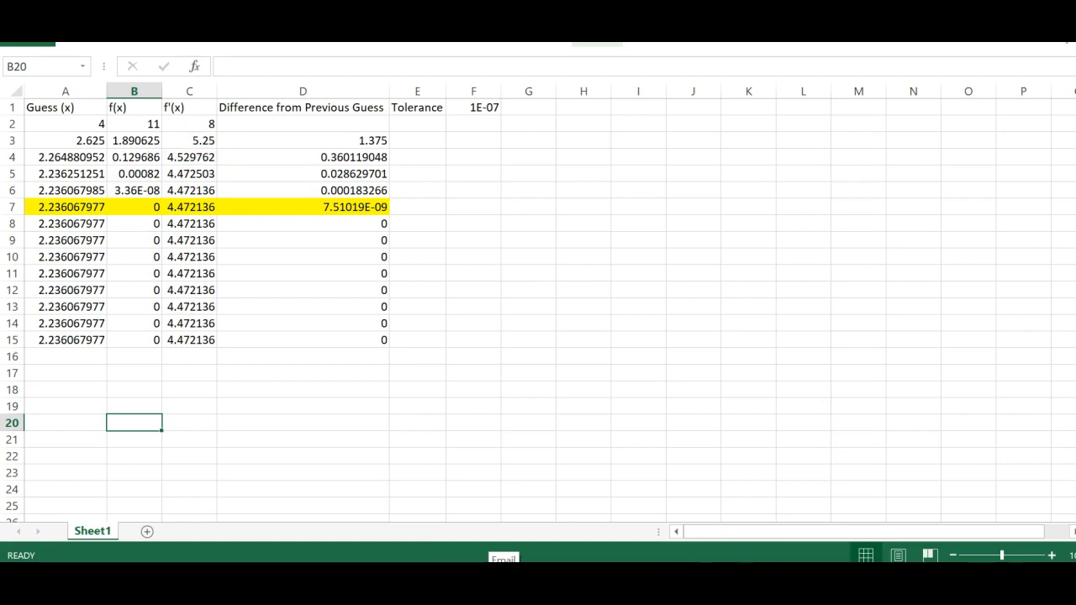
# Switch to the Word assignment and review the handwritten Newton's method formula
pyautogui.click(750, 575)
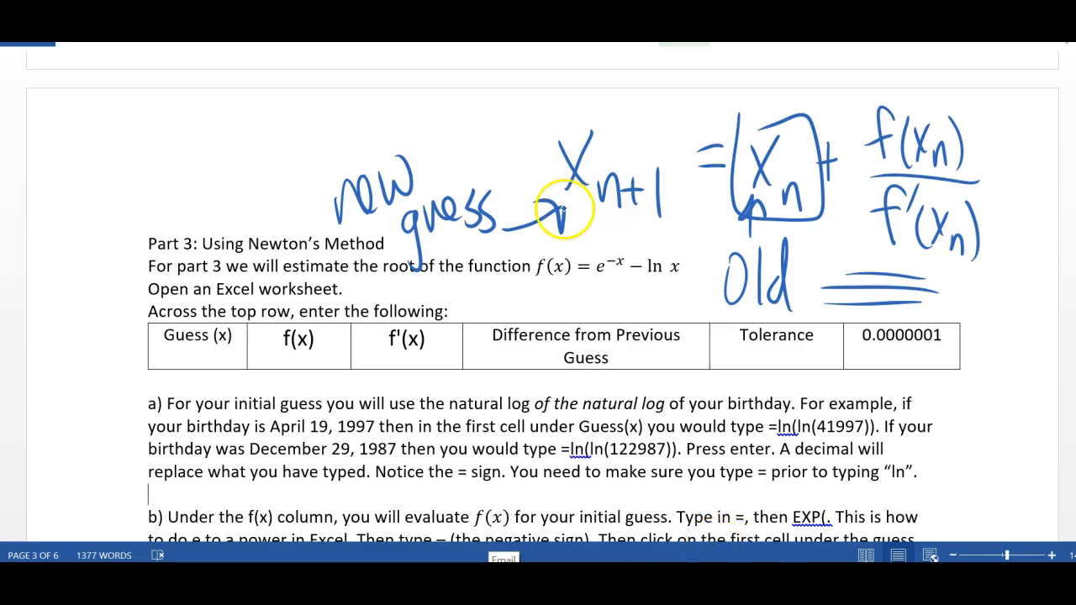
pyautogui.moveTo(914, 67)
pyautogui.mouseDown()
pyautogui.moveTo(778, 120)
pyautogui.moveTo(804, 303)
pyautogui.moveTo(770, 88)
pyautogui.mouseUp()
pyautogui.hotkey('ctrl', 'z')
# Switch back to Excel and examine the differences in D8:D15 below the highlighted row
pyautogui.click(714, 575)
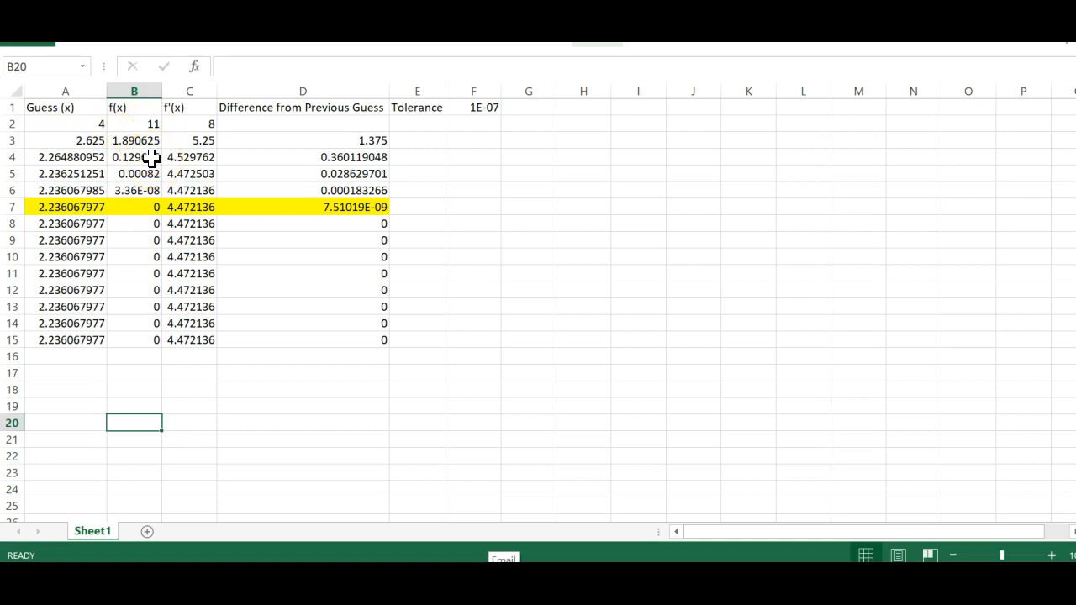
pyautogui.moveTo(362, 223); pyautogui.dragTo(367, 340)
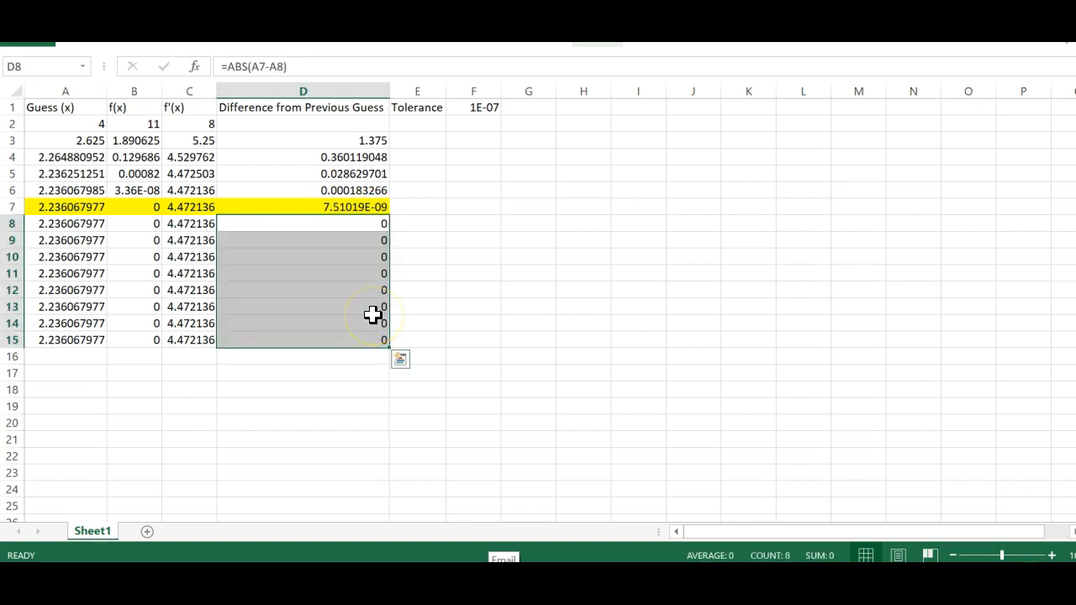